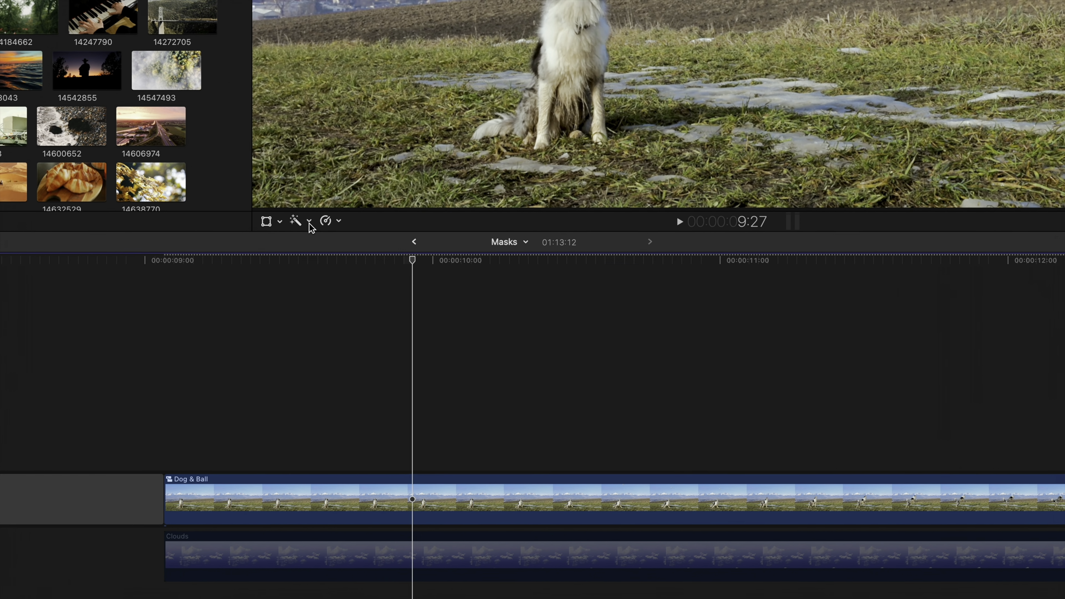
Add an Auto Mask effect to the Dog & Ball clip and pick the dog as the subject in the image.
click(247, 202)
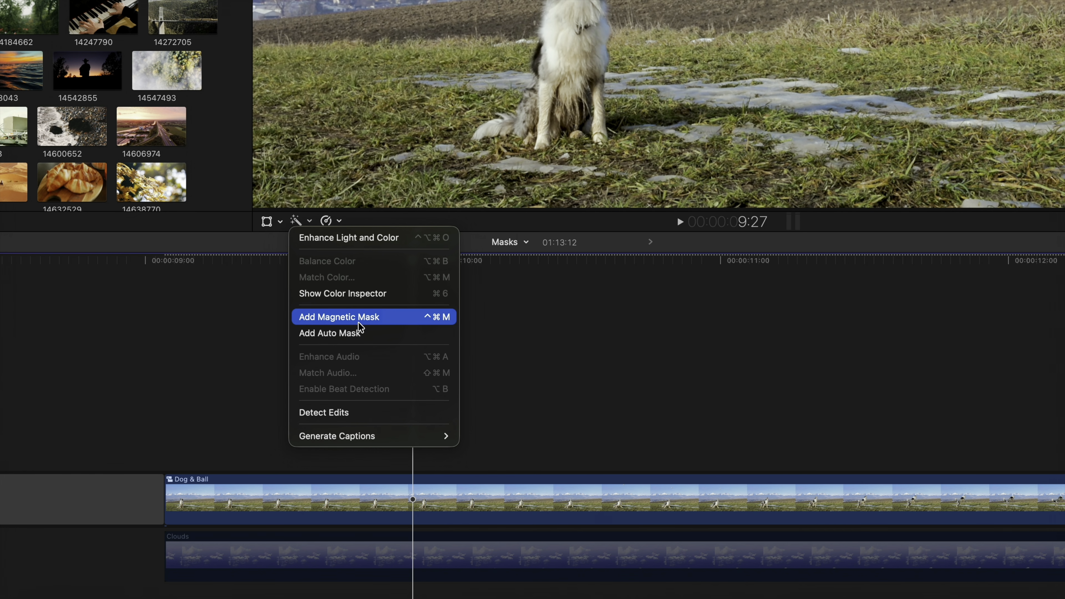
click(404, 338)
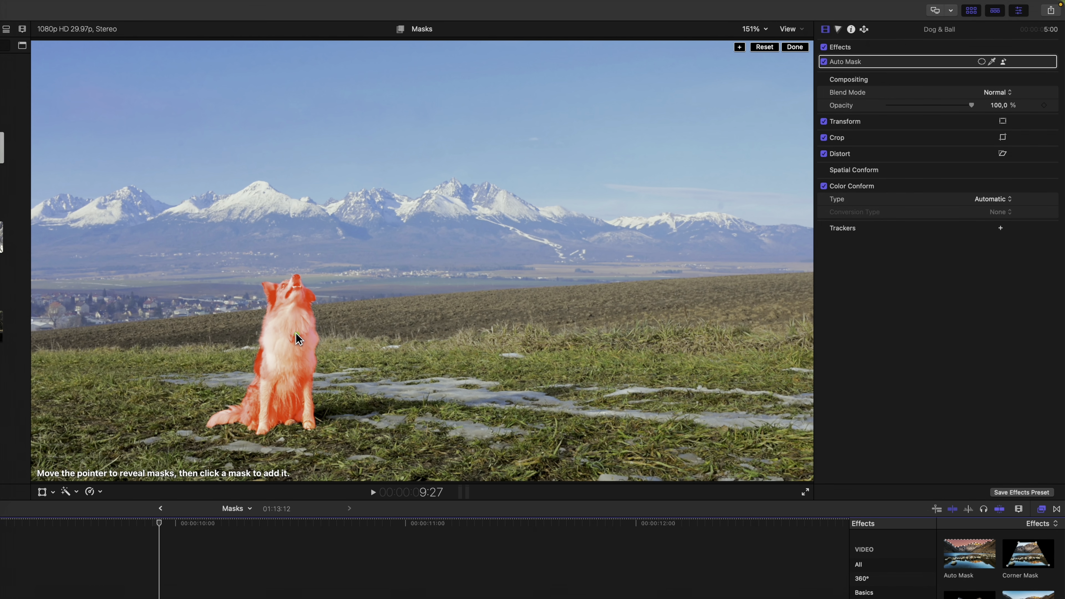
click(298, 338)
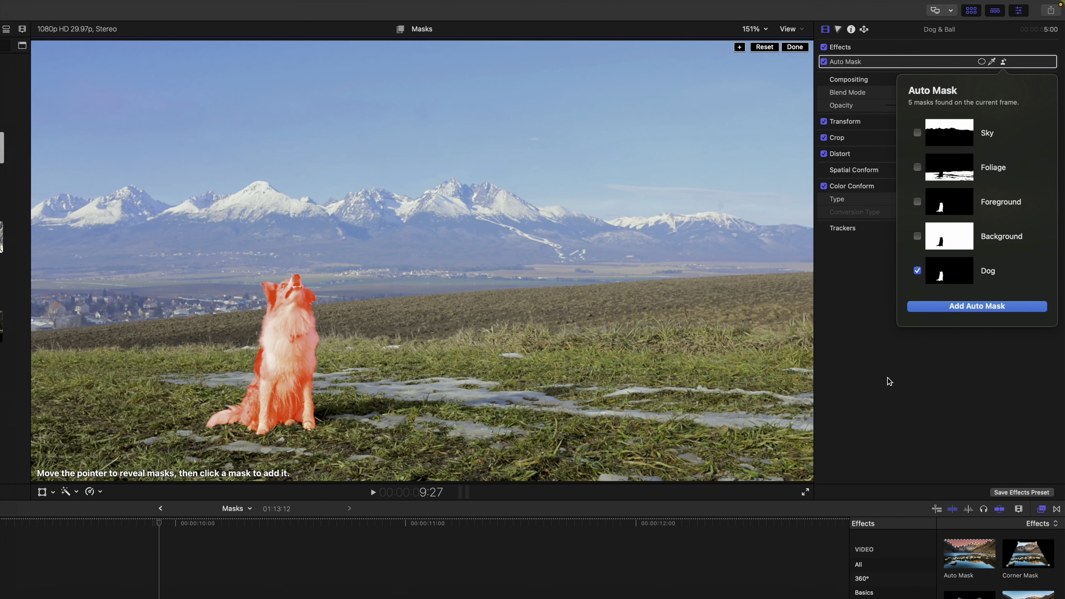
Preview the detected Dog, Foreground and Background masks by toggling each one, and close the mask list without adding any.
click(984, 272)
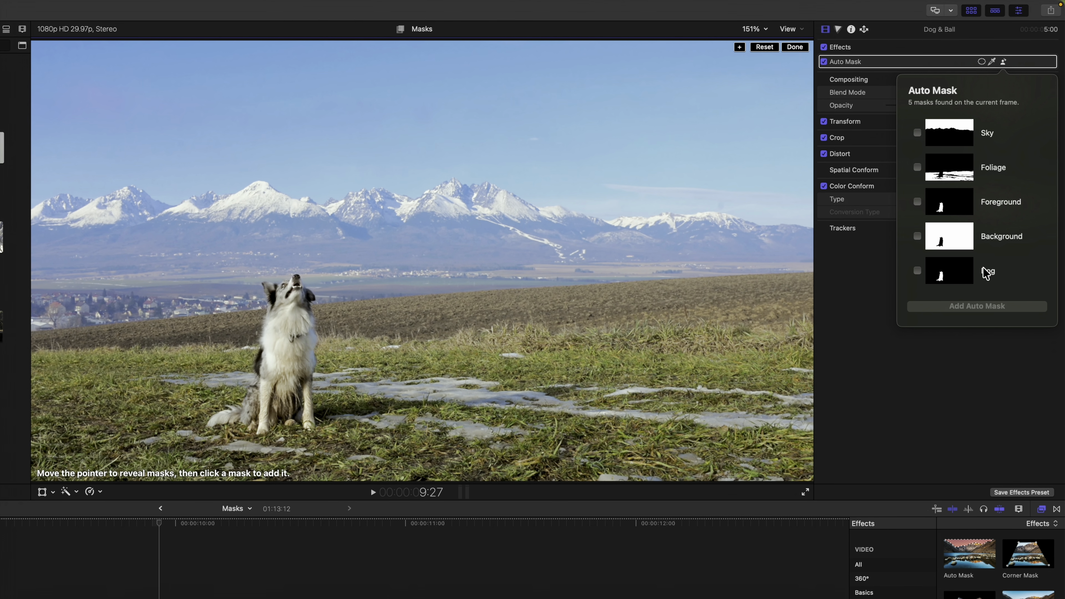
click(984, 272)
click(984, 272)
click(988, 206)
click(989, 209)
click(990, 236)
click(989, 237)
click(984, 271)
scroll(985, 274, down, 1)
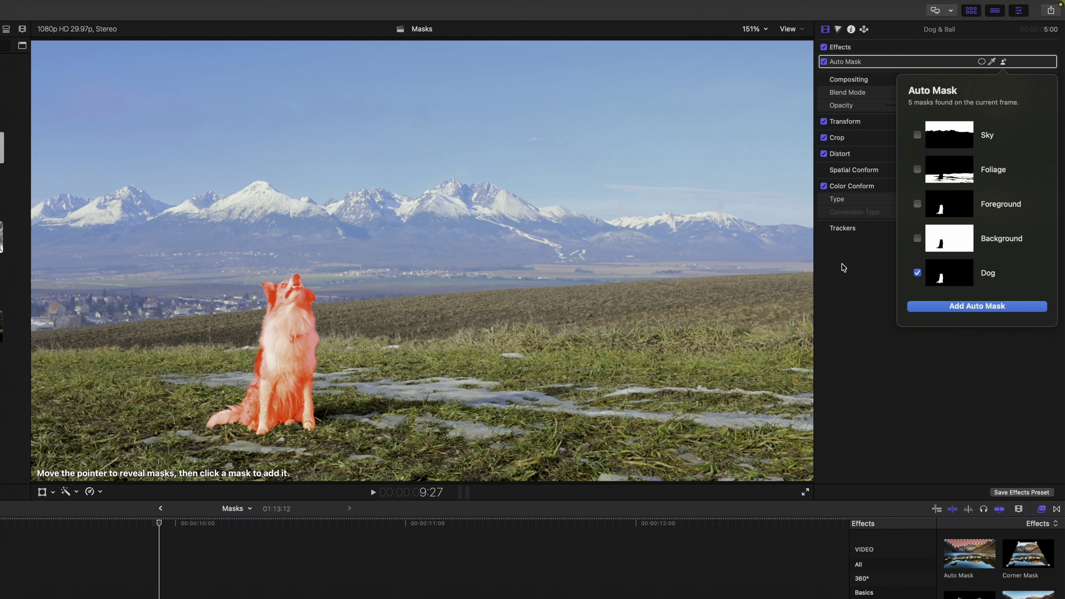
click(835, 87)
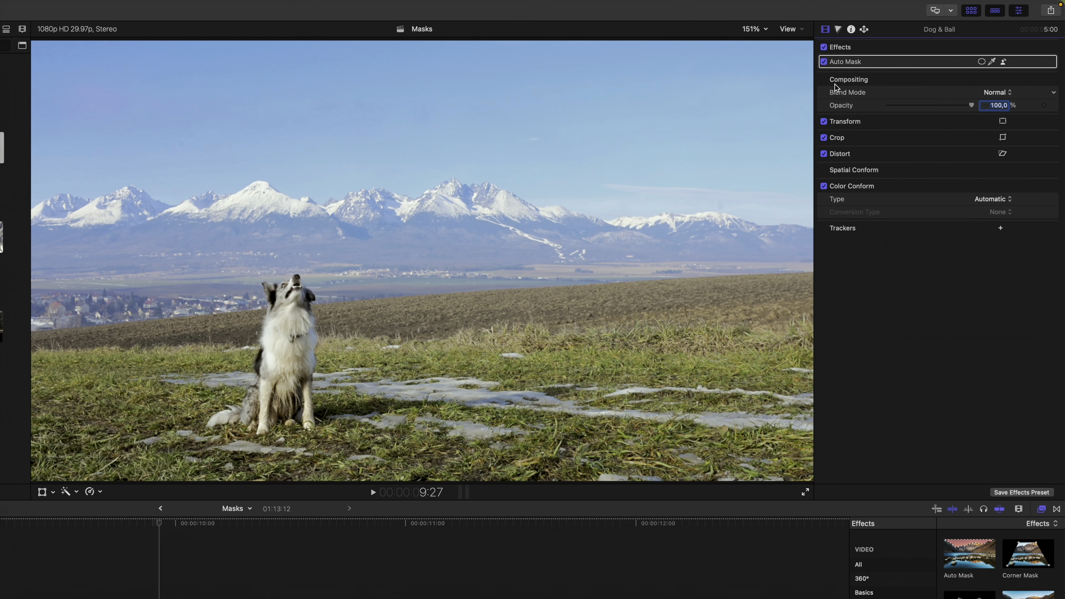
Reopen the list of detected masks for the Auto Mask effect and select the Dog mask.
click(841, 62)
click(741, 57)
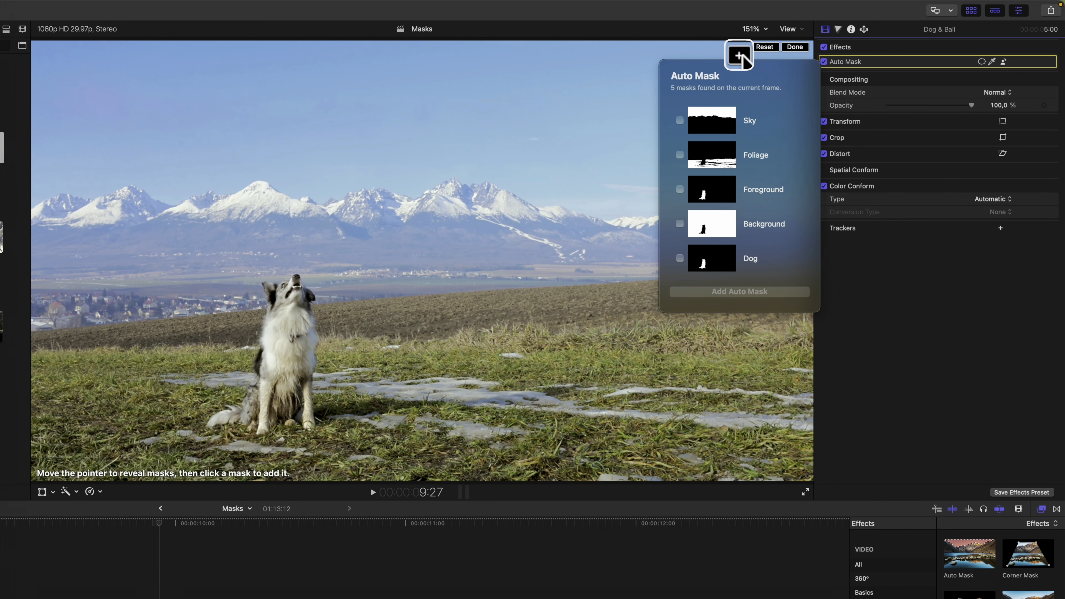
click(750, 261)
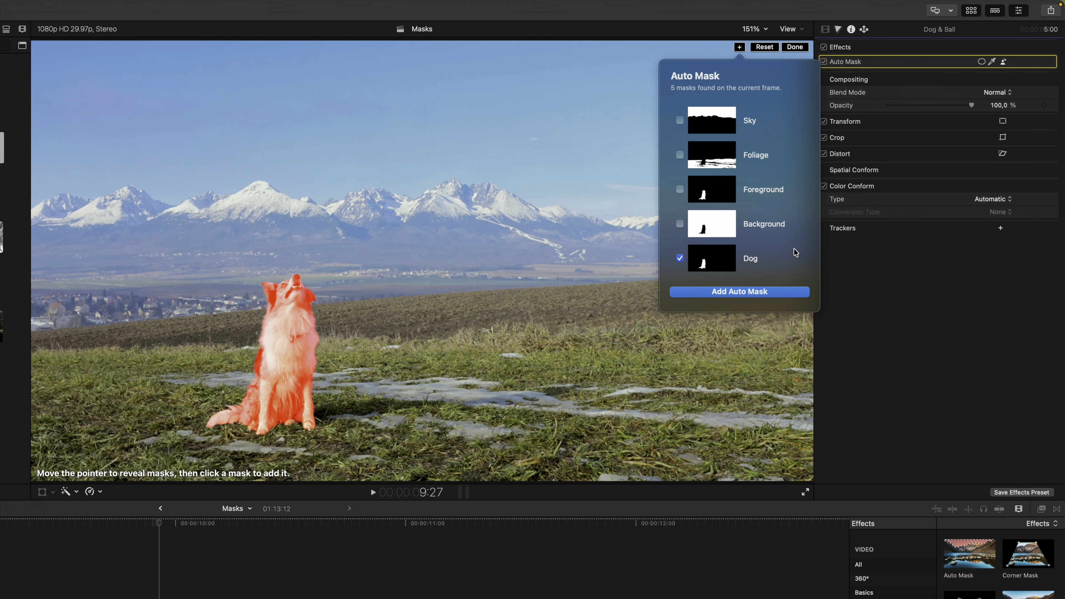
Try combinations of the Foliage, Foreground, Background and Dog masks, ending with only Dog selected.
click(754, 260)
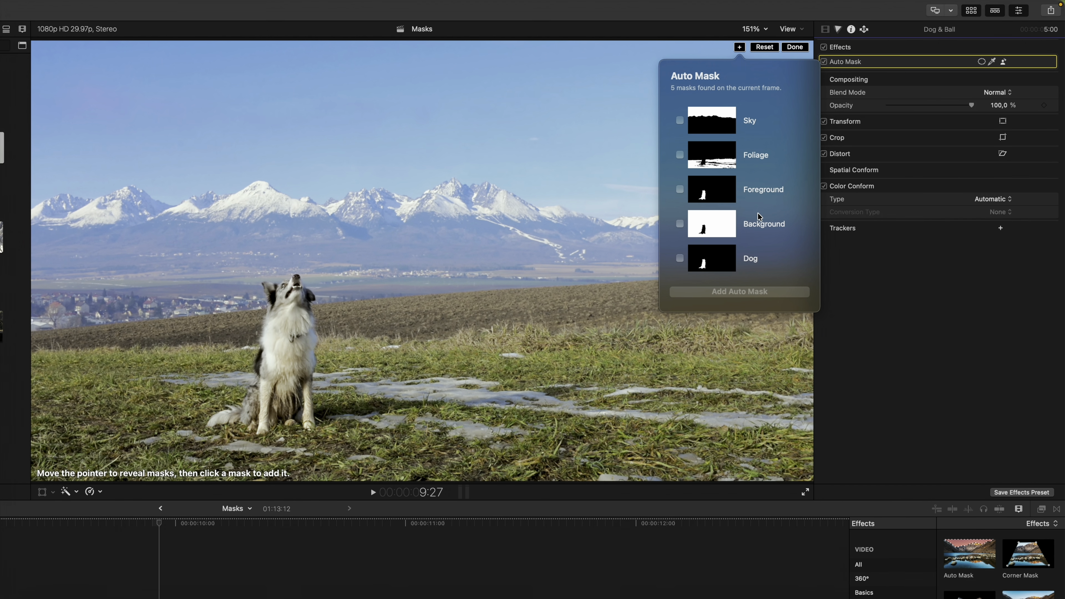
click(756, 227)
click(760, 158)
click(748, 221)
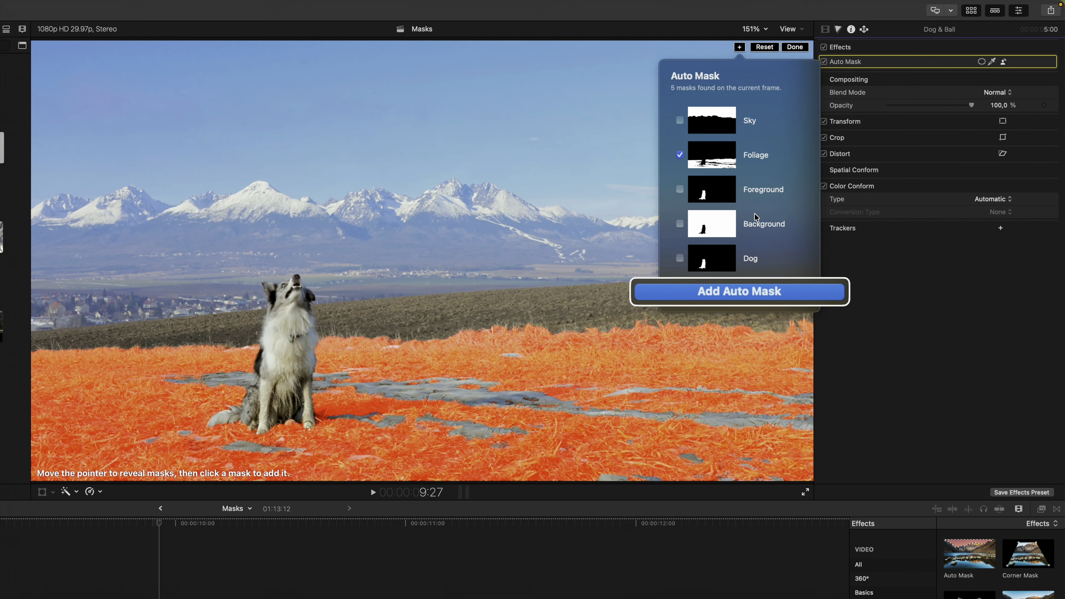
click(762, 195)
click(762, 196)
click(750, 223)
click(750, 257)
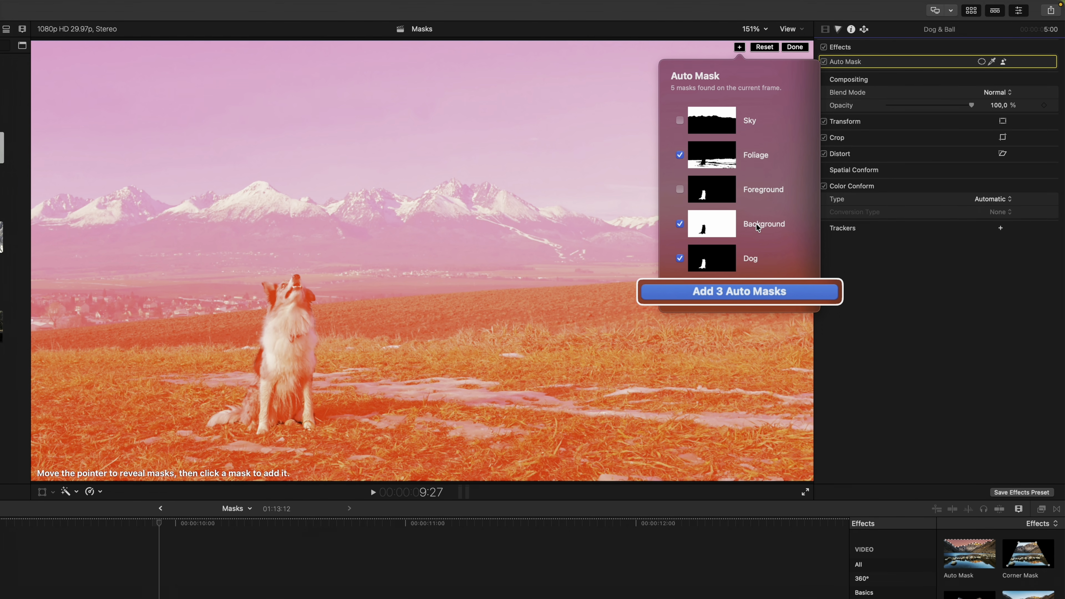
click(756, 223)
click(758, 187)
click(757, 190)
click(760, 157)
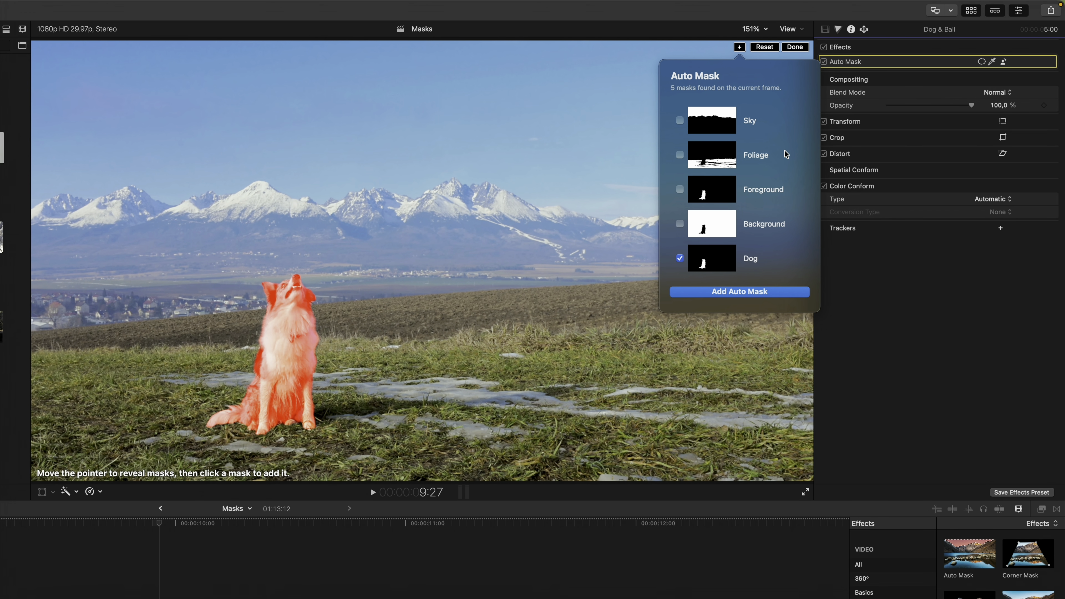
Include the Sky and Foliage masks in the selection and add the three auto masks to the clip.
click(752, 122)
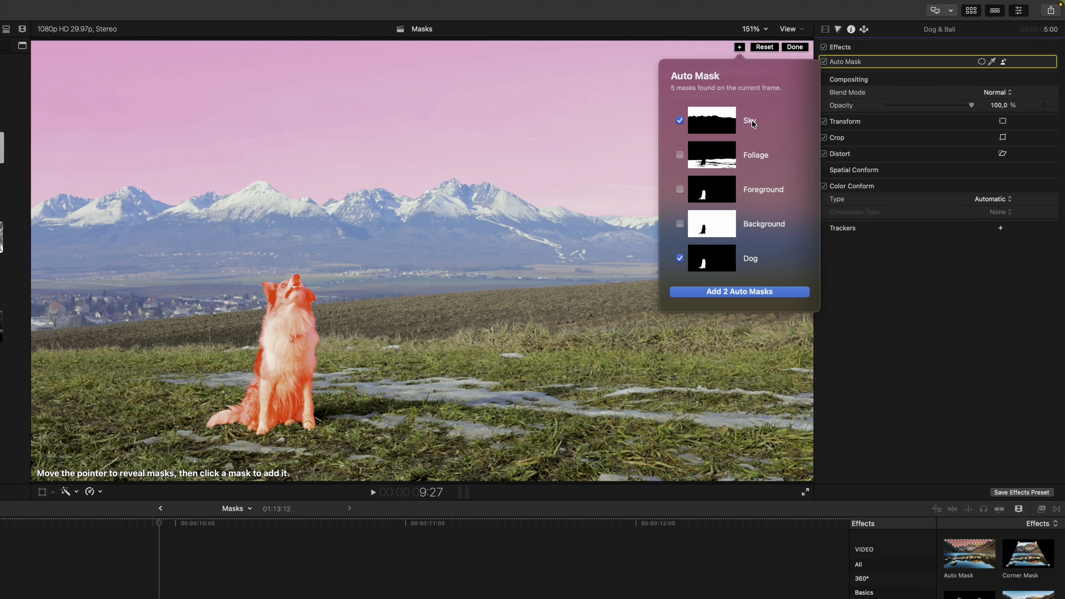
click(762, 162)
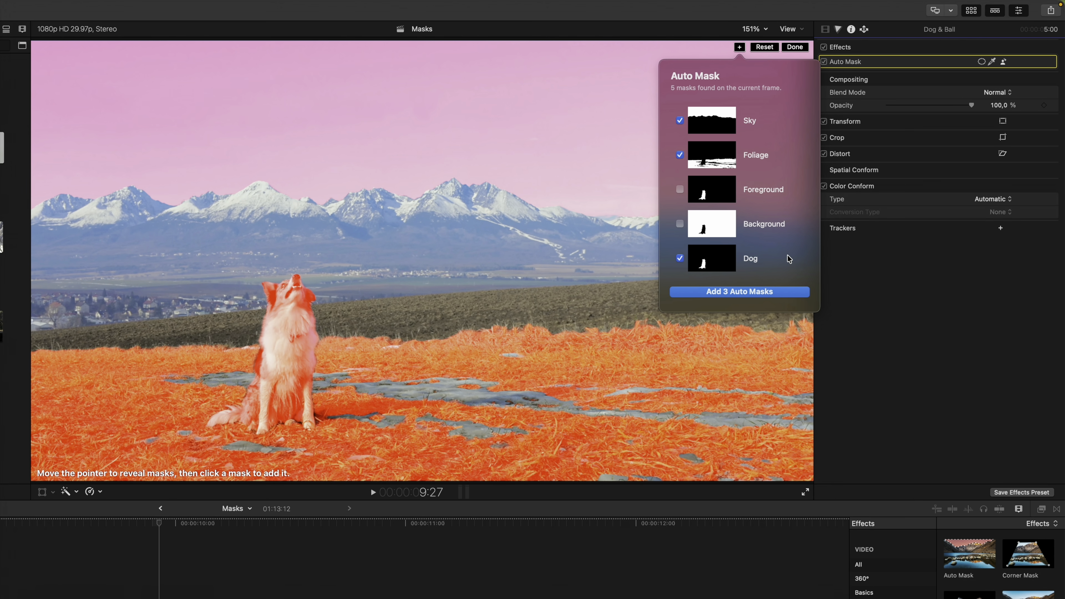
click(766, 292)
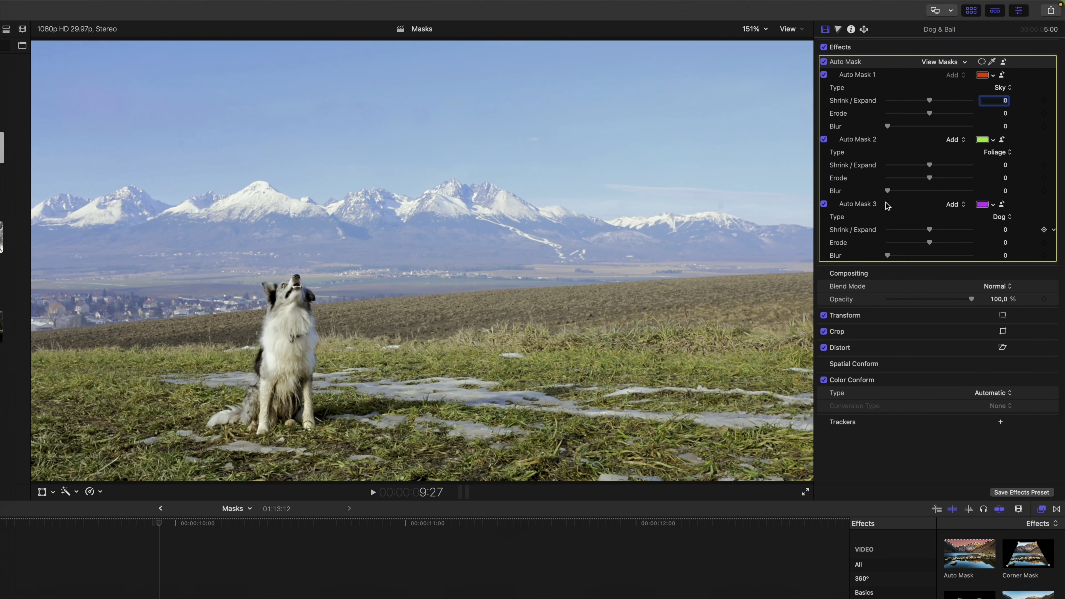
Show the overlays of the Sky, Foliage and Dog masks one after another on the image.
click(854, 94)
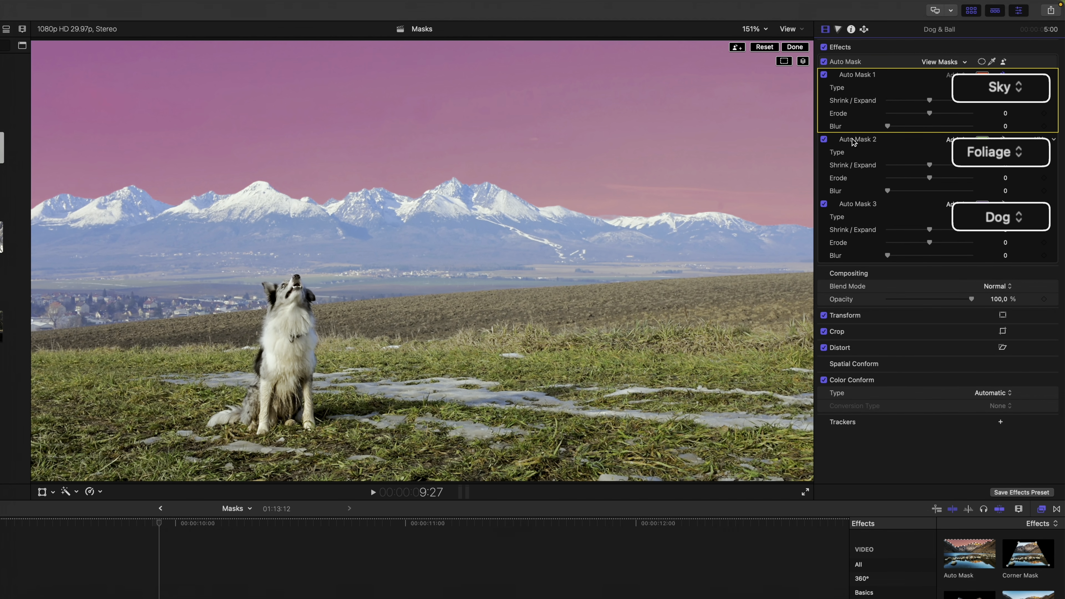
click(852, 139)
click(854, 203)
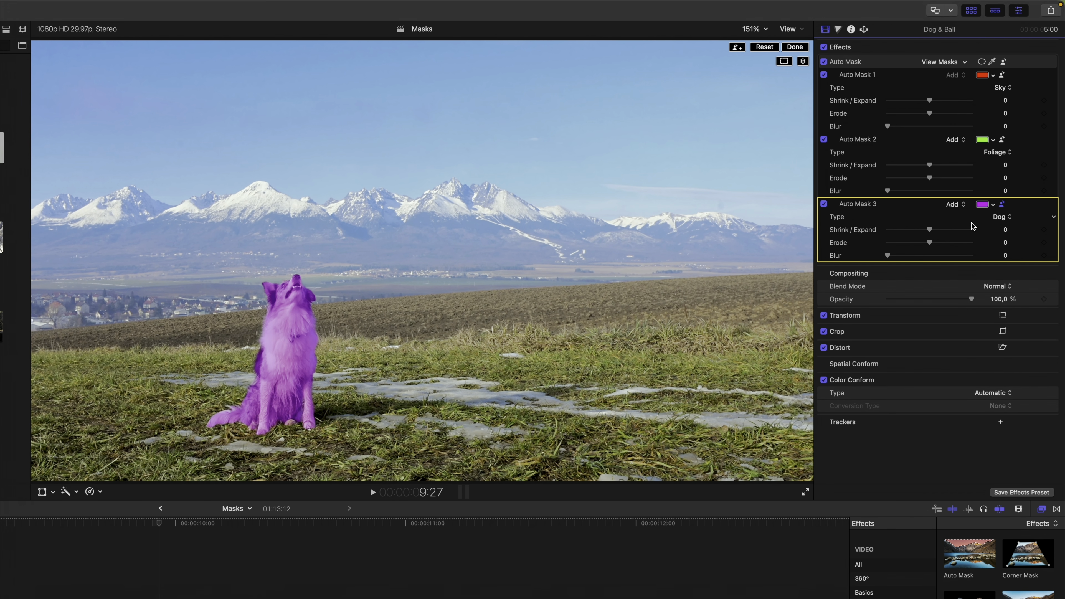
Try the Eyebrow, Mouth and Foreground types on Auto Mask 3, and return its type to Dog.
click(1003, 217)
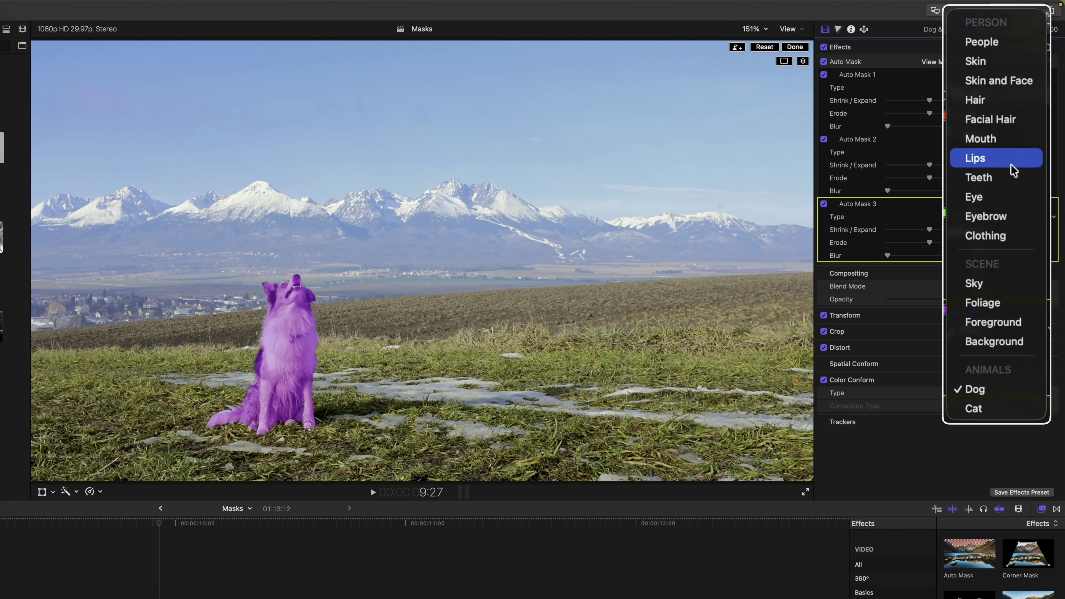
click(1006, 217)
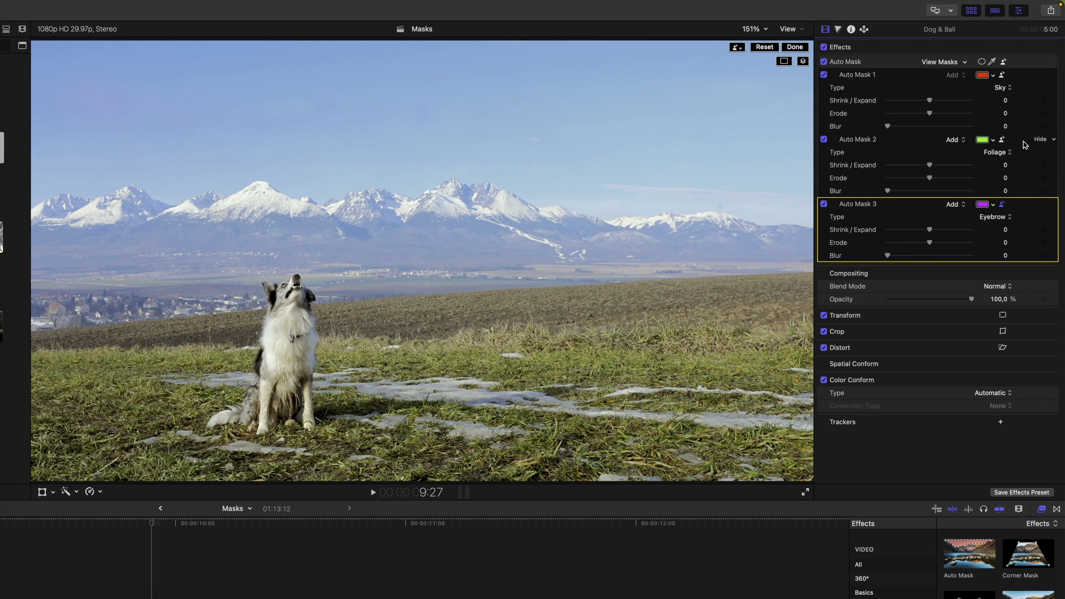
click(1003, 218)
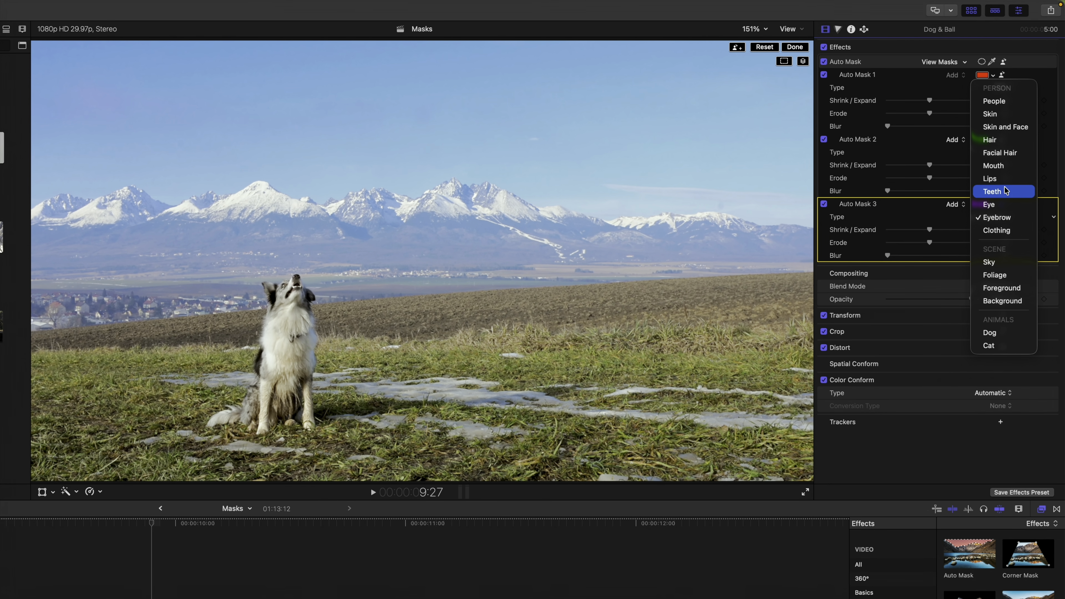
click(1008, 166)
click(997, 217)
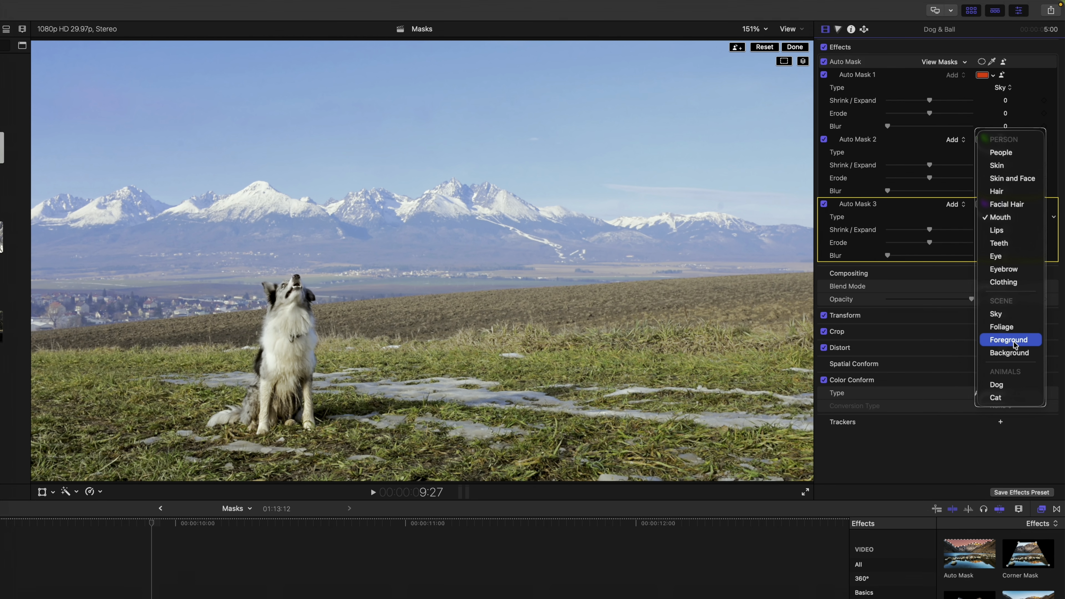
click(1014, 344)
click(999, 217)
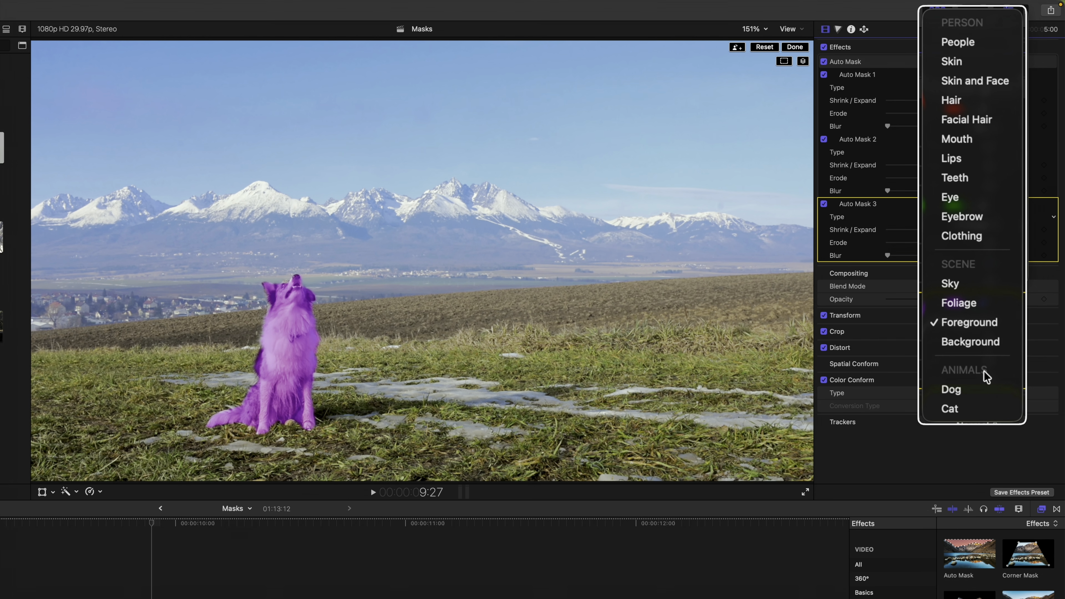
click(965, 388)
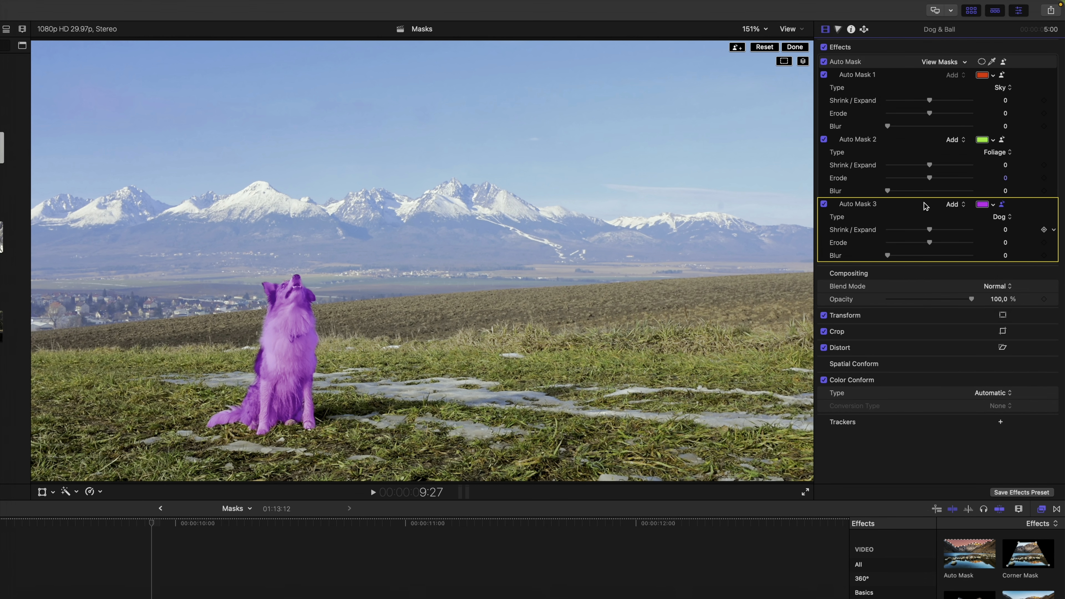
Examine the combined Auto Mask result and compare the individual Sky, Foliage and Dog mask overlays.
click(851, 64)
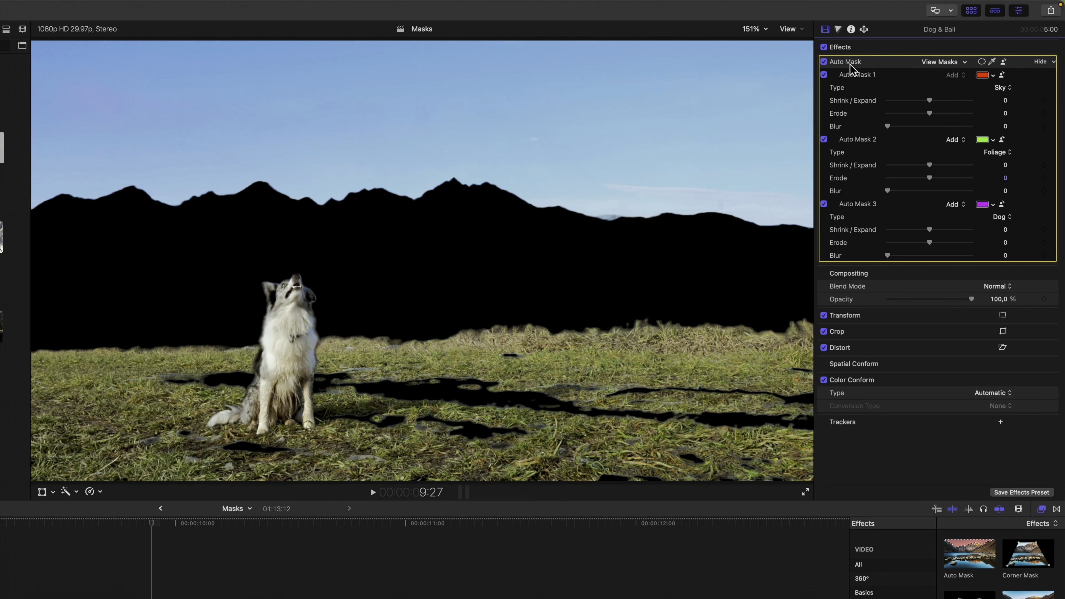
click(851, 76)
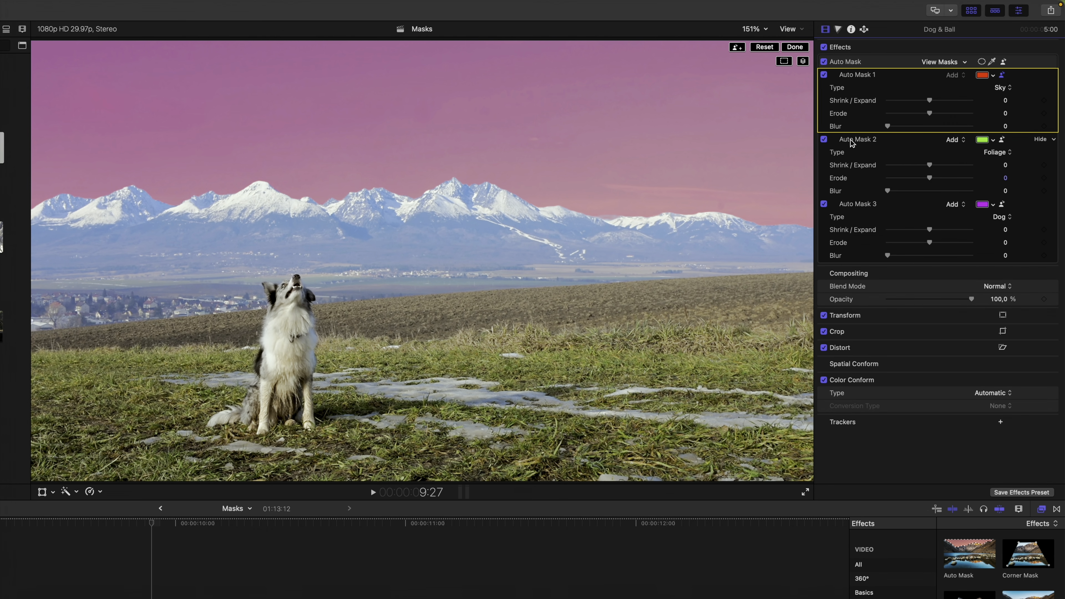
click(850, 140)
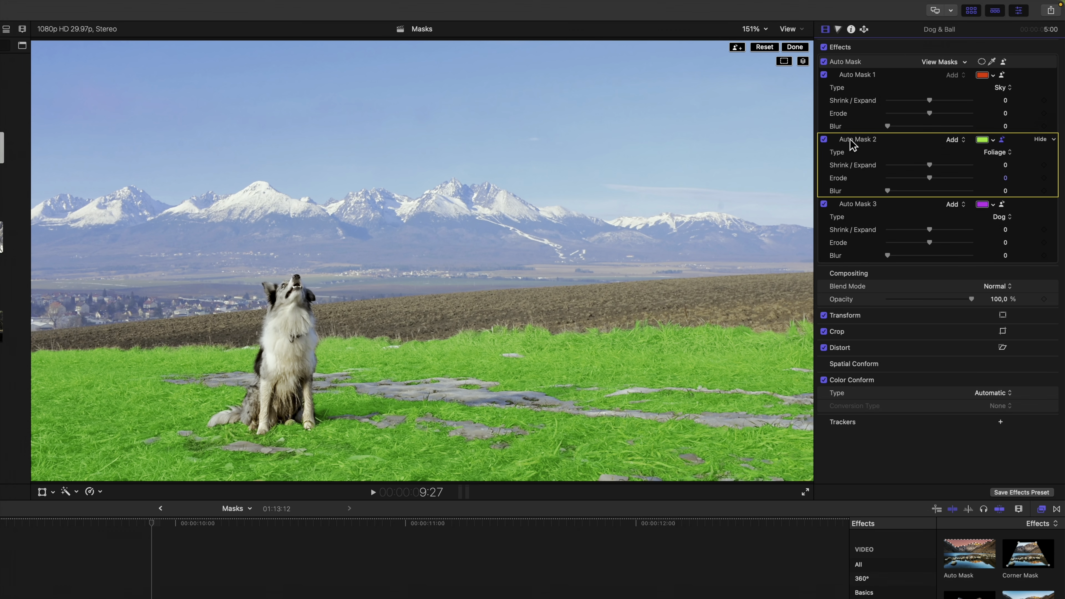
click(850, 207)
click(854, 143)
click(858, 205)
click(862, 144)
Try a different overlay color and Shrink / Expand amount on the Foliage mask, and undo the changes.
click(994, 142)
drag(964, 165, 914, 196)
click(896, 153)
mouse_move(930, 165)
mouse_down()
mouse_move(948, 166)
mouse_move(922, 166)
mouse_move(942, 180)
mouse_up()
key(super+z)
key(super+z)
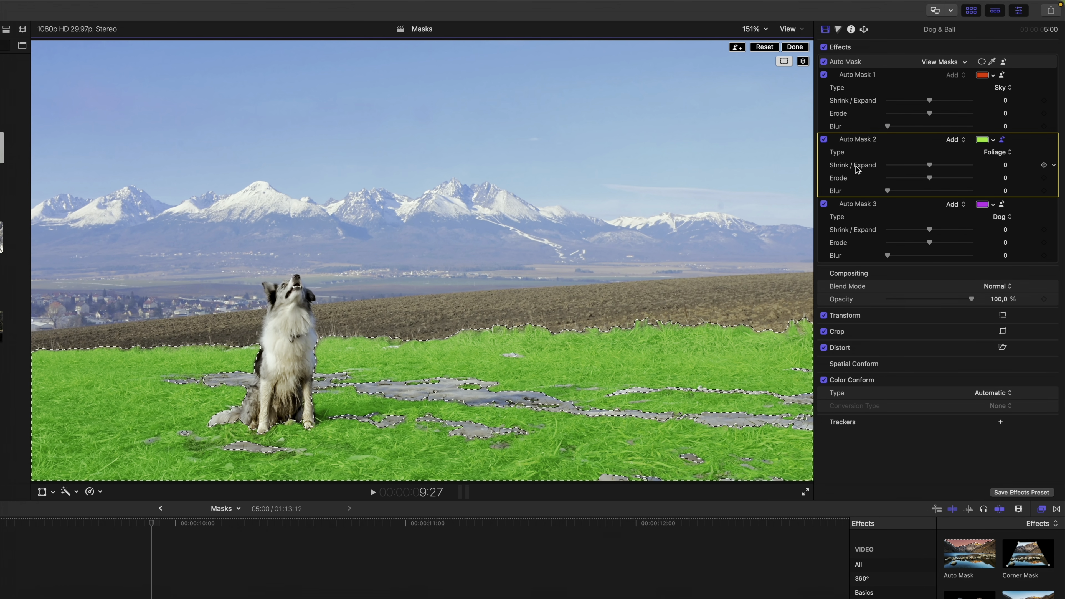
Compare the outlined Sky, Foliage and Dog masks alone and together, and turn off the outline and the all-masks overlay.
click(859, 201)
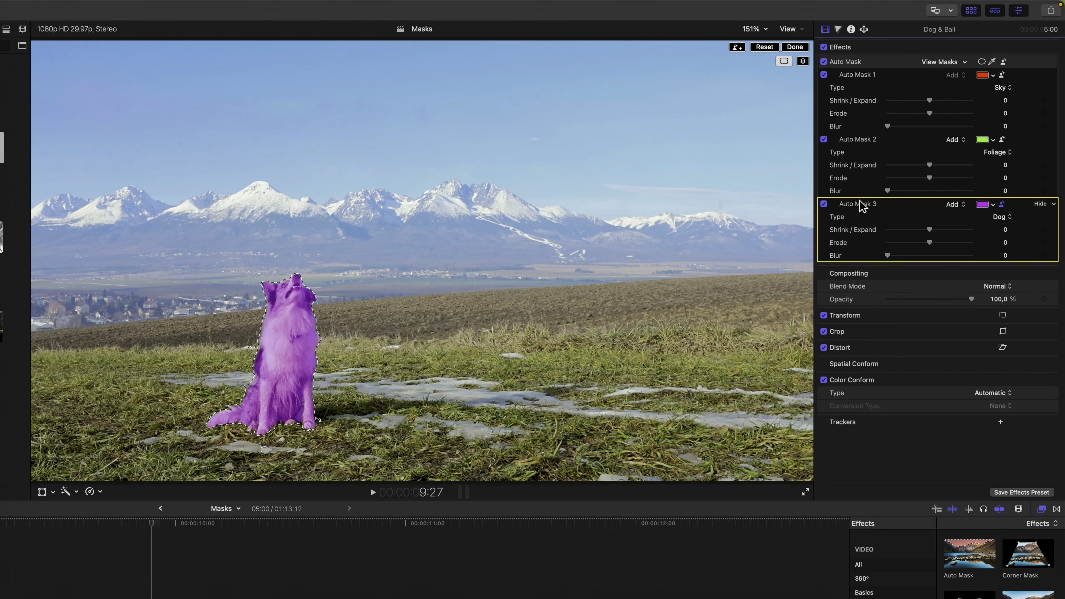
click(860, 112)
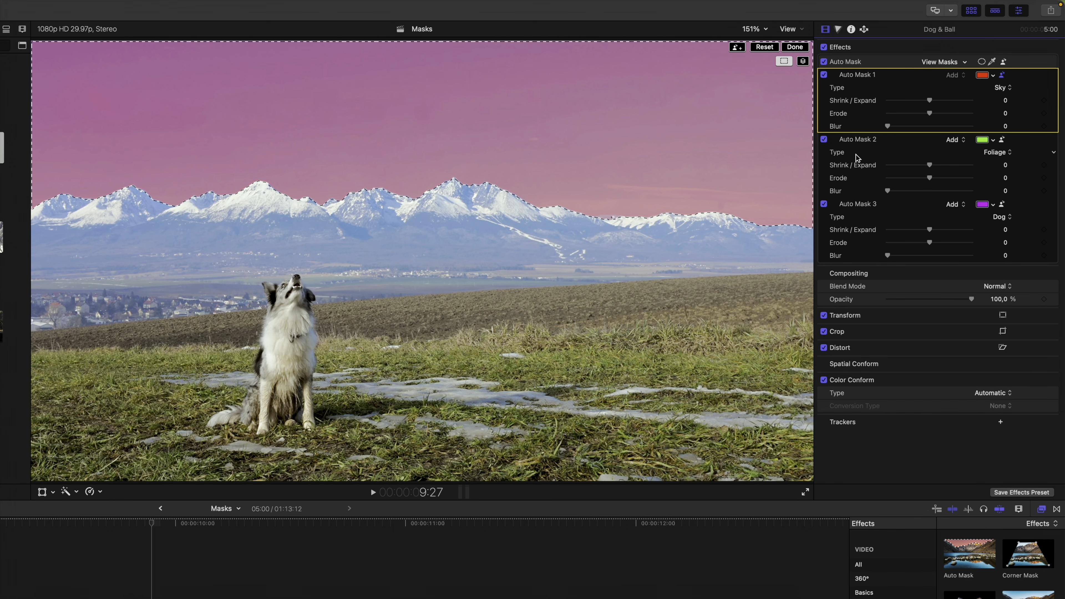
click(858, 143)
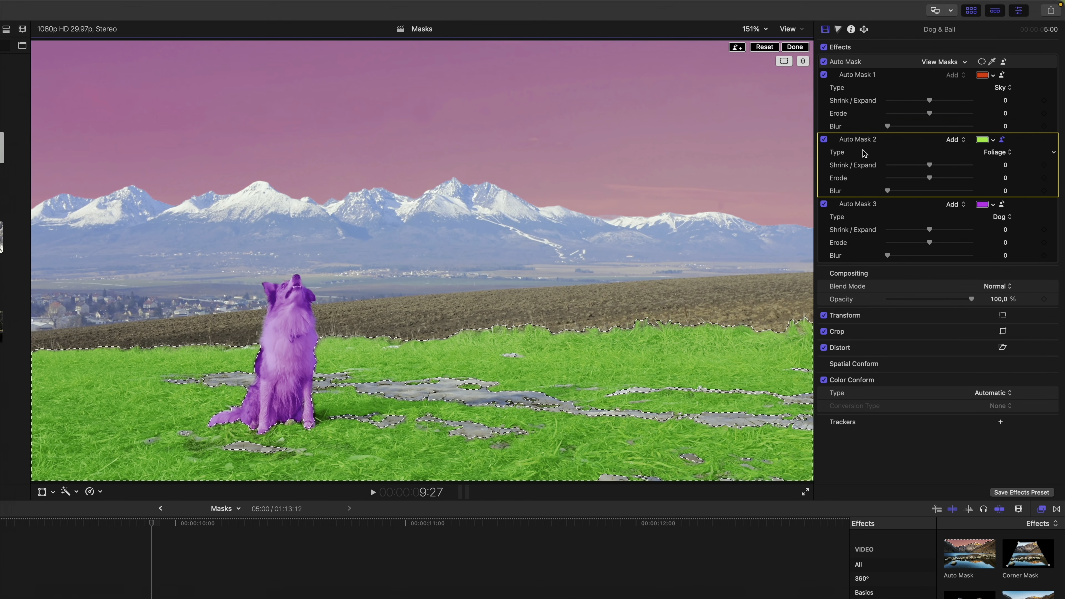
click(856, 84)
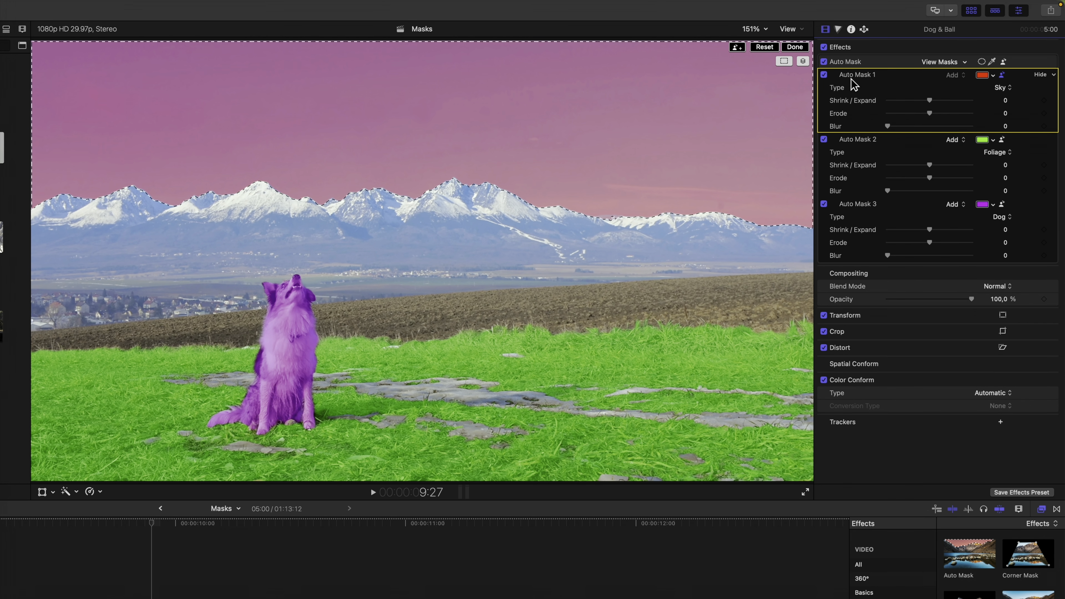
click(855, 206)
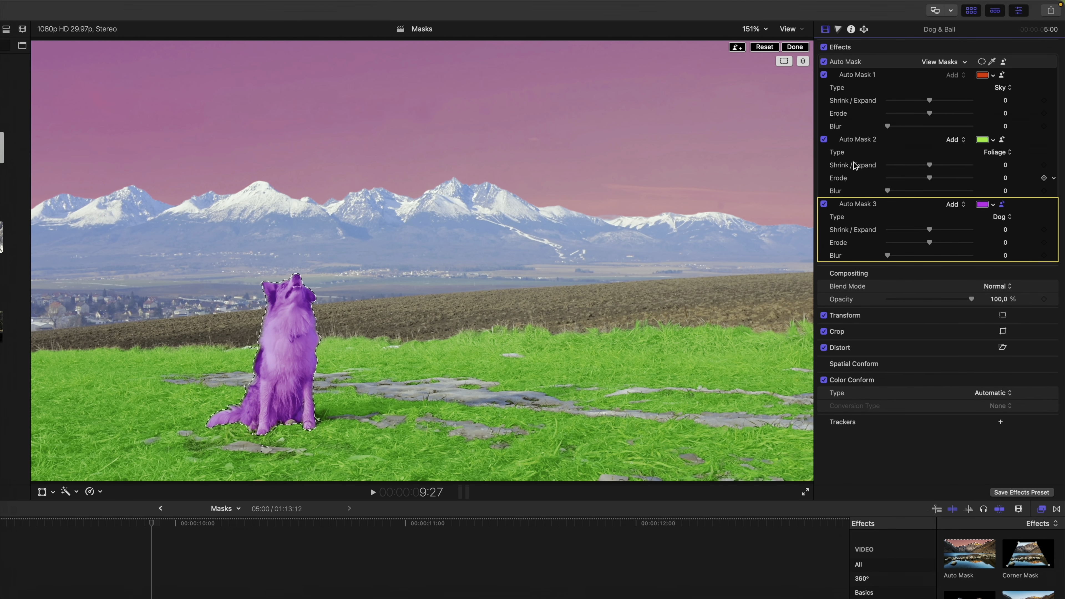
click(855, 141)
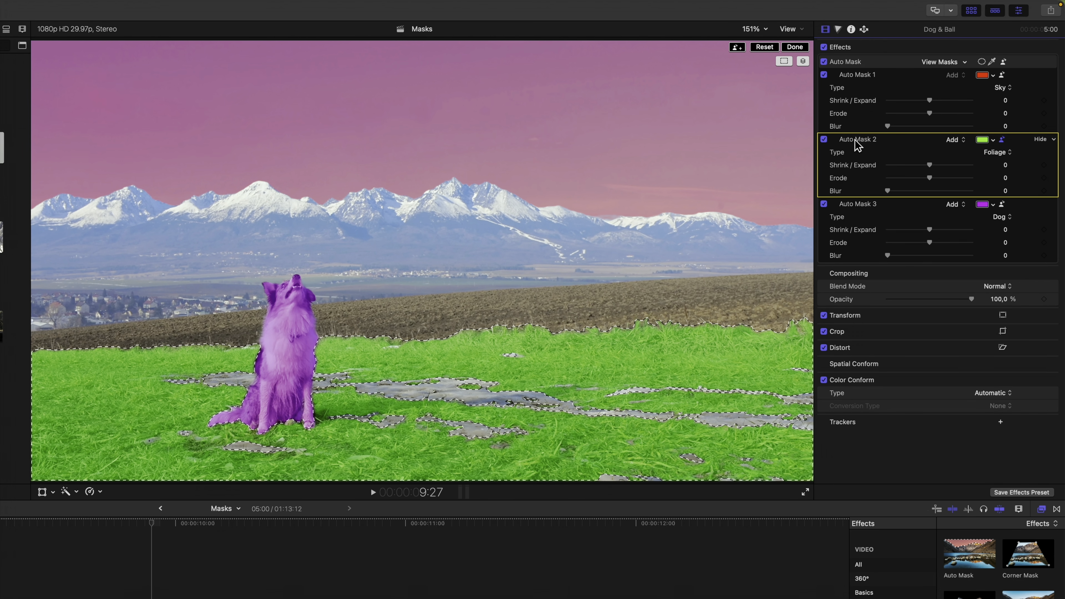
click(784, 62)
click(784, 61)
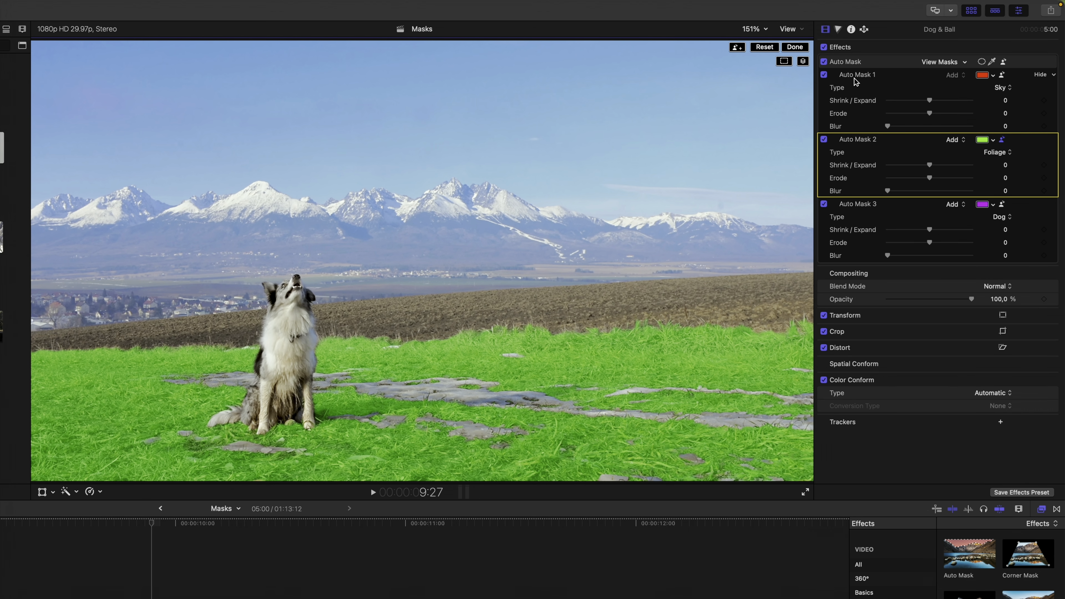
Delete the Dog and Foliage masks, Auto Mask 3 and Auto Mask 2, from the Auto Mask effect.
key(Delete)
click(855, 140)
key(Delete)
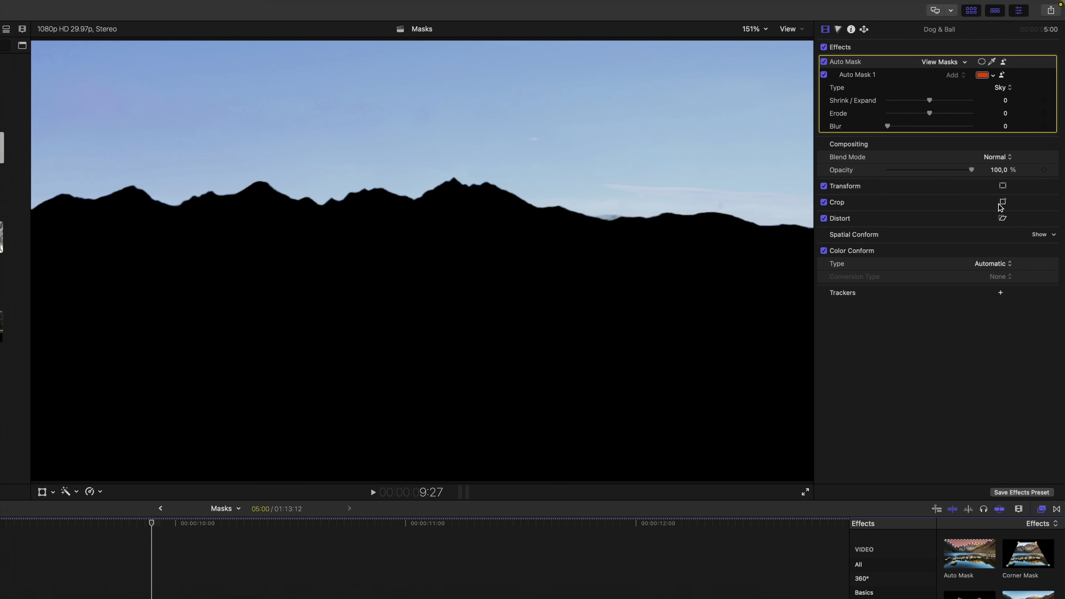
Invert the masks of the Auto Mask effect to remove the sky, and enable the disabled clip beneath Dog & Ball.
click(1053, 61)
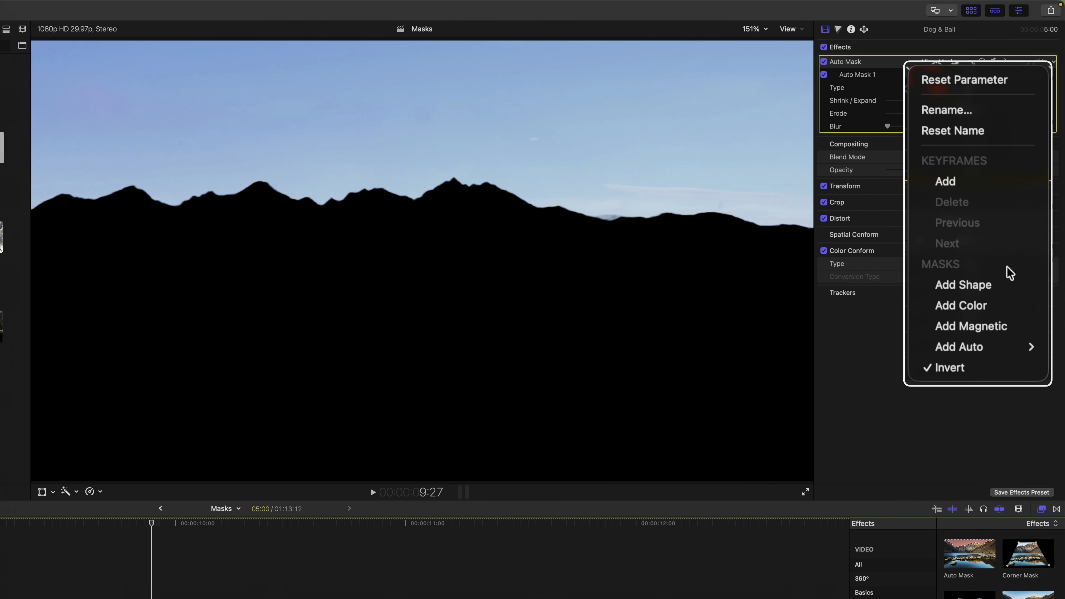
click(976, 370)
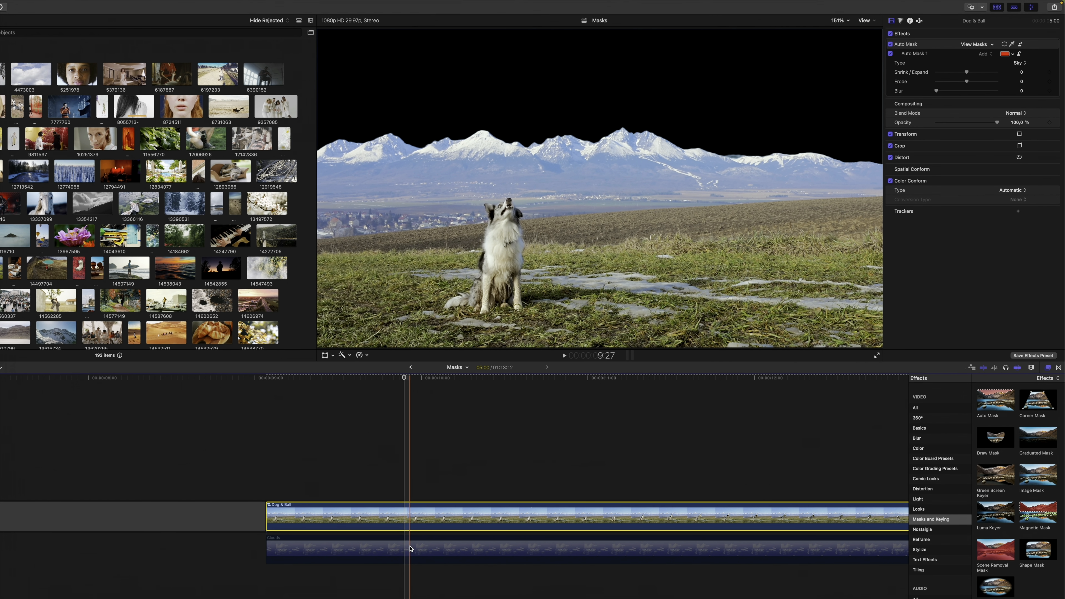
click(369, 582)
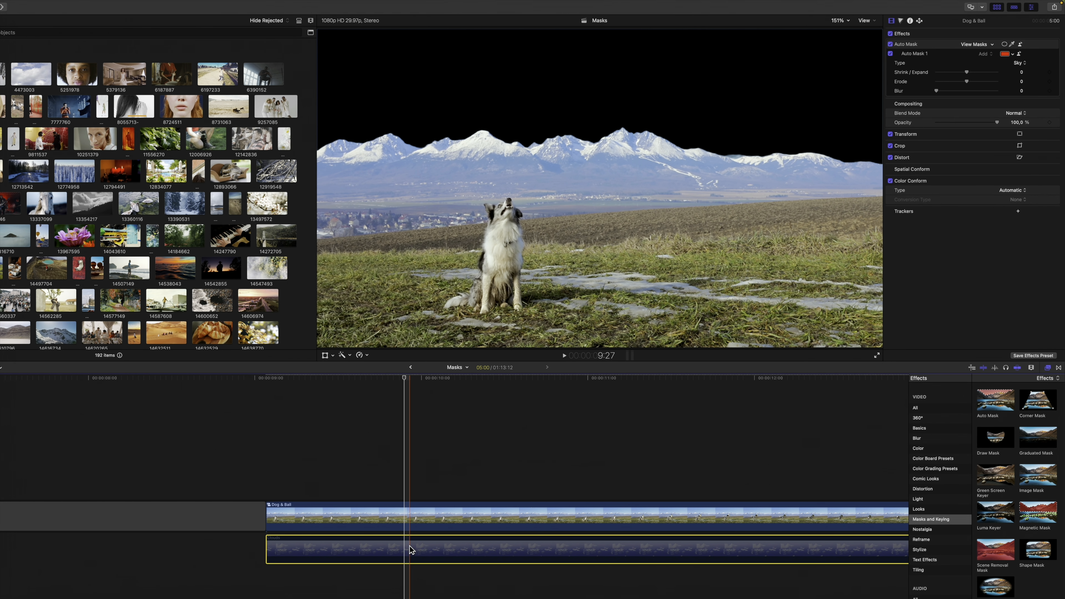
key(v)
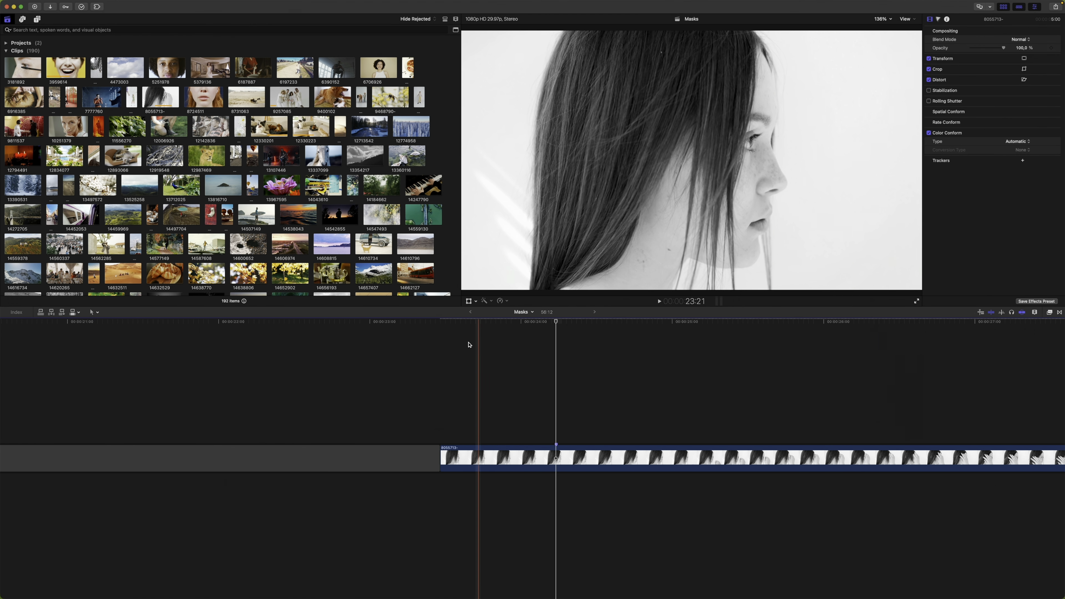
Play and skim through clip 8055713-, and place the playhead on its marker at 24:07.
key(space)
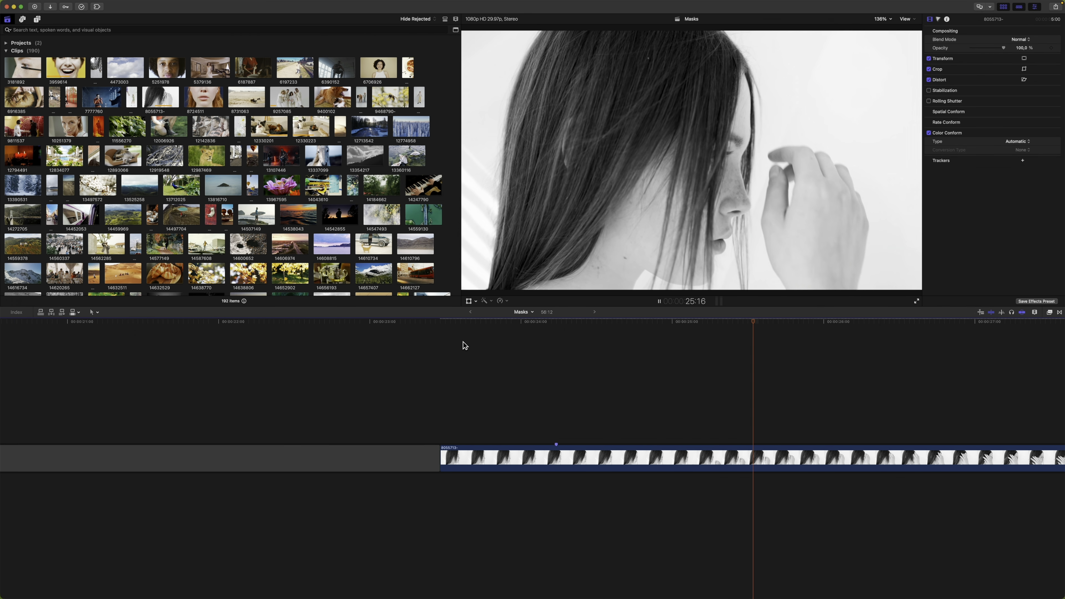
key(space)
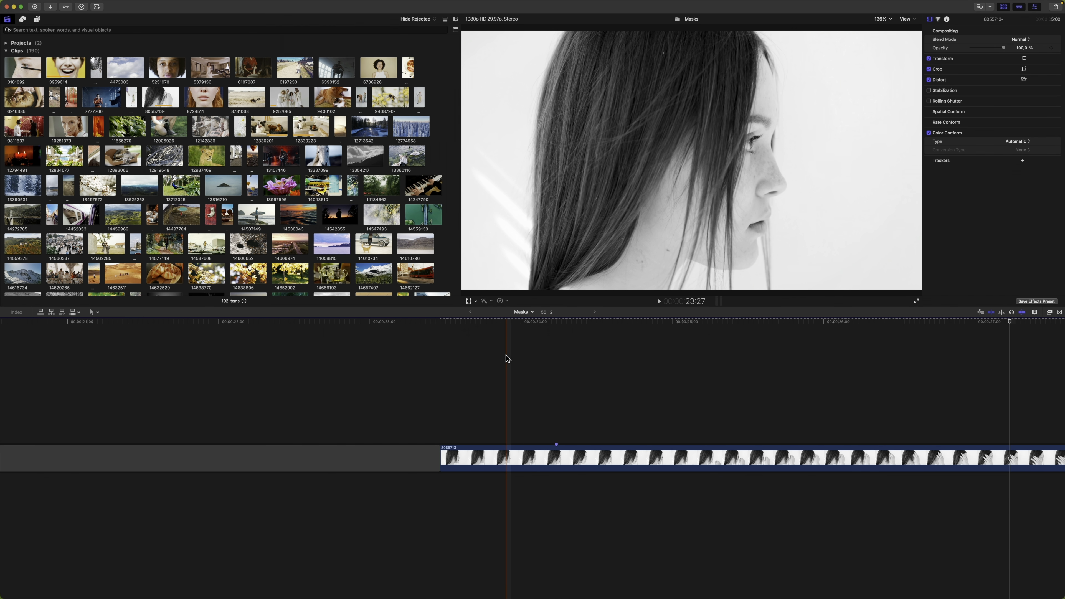
click(557, 358)
scroll(556, 356, left, 2)
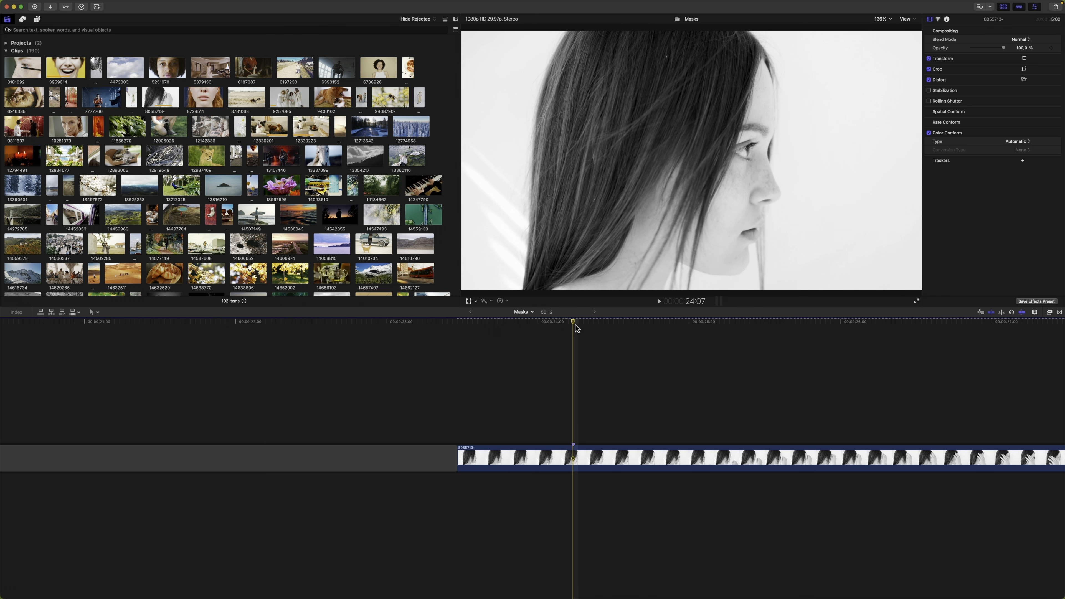
scroll(575, 324, right, 5)
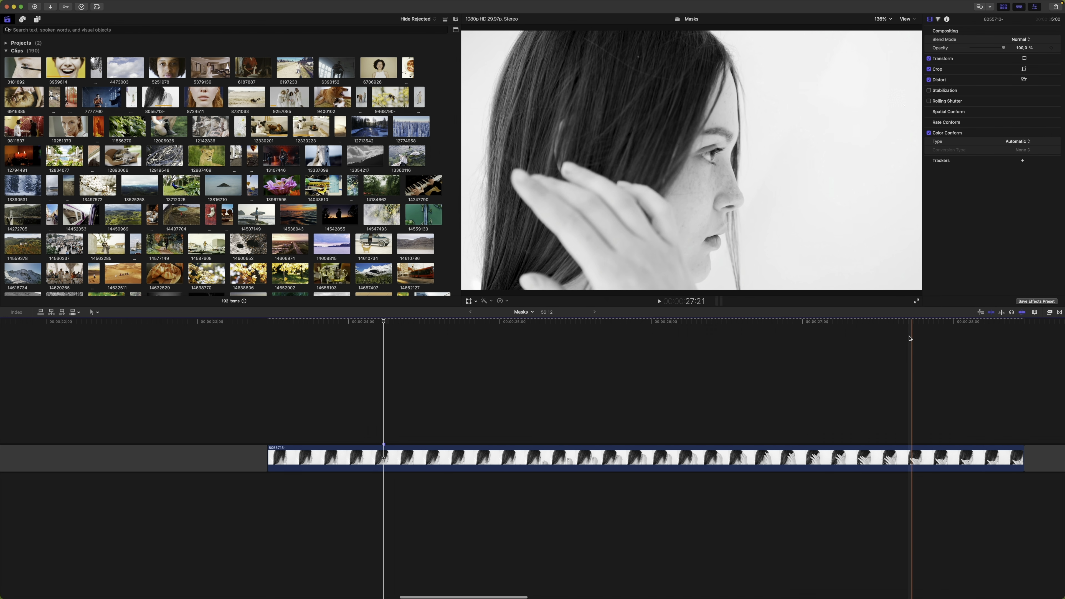
scroll(538, 339, left, 3)
scroll(538, 340, left, 3)
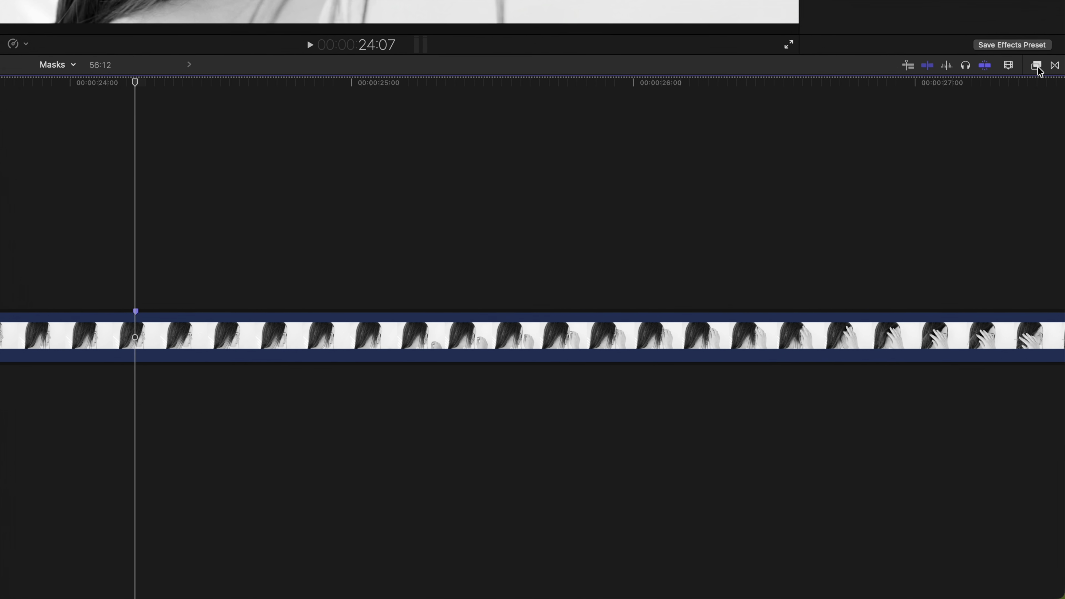
Apply the Color Wheels effect from the Color category to clip 8055713- and close the effects browser.
click(1037, 66)
click(820, 194)
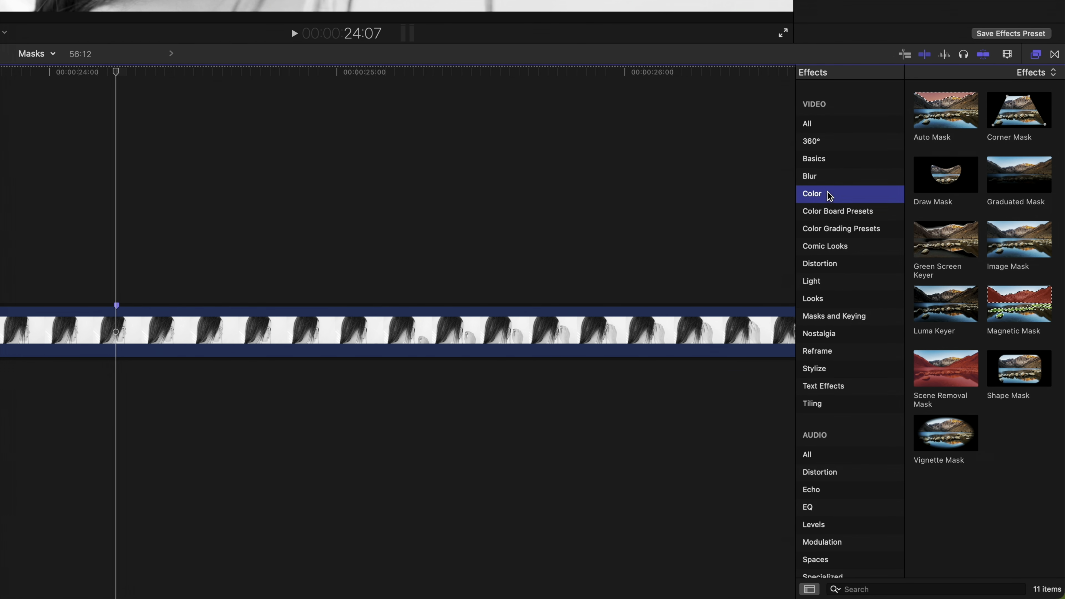
drag(1012, 241, 523, 329)
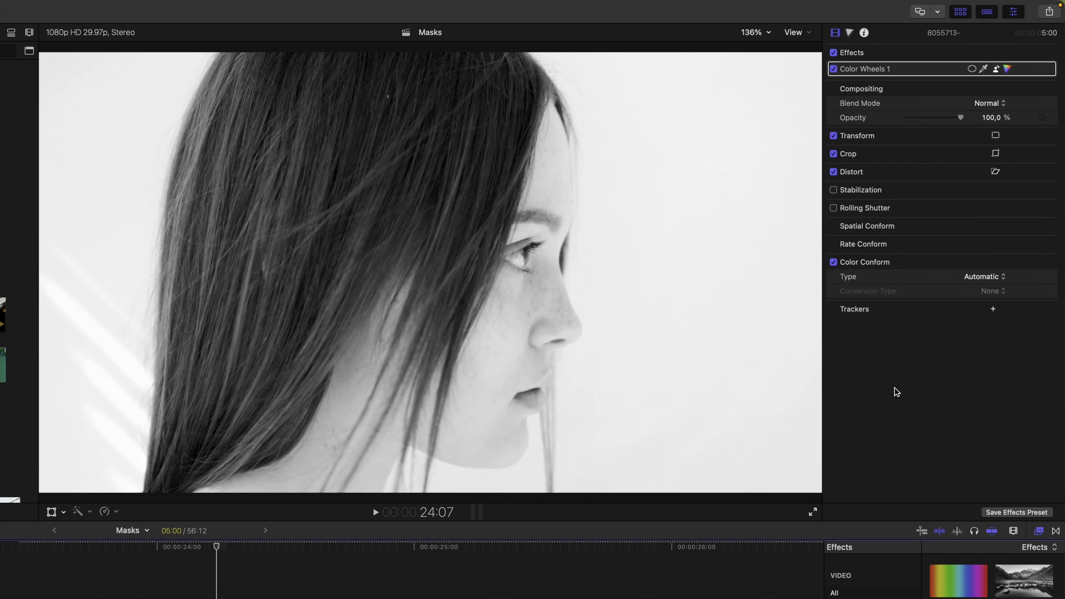
click(895, 387)
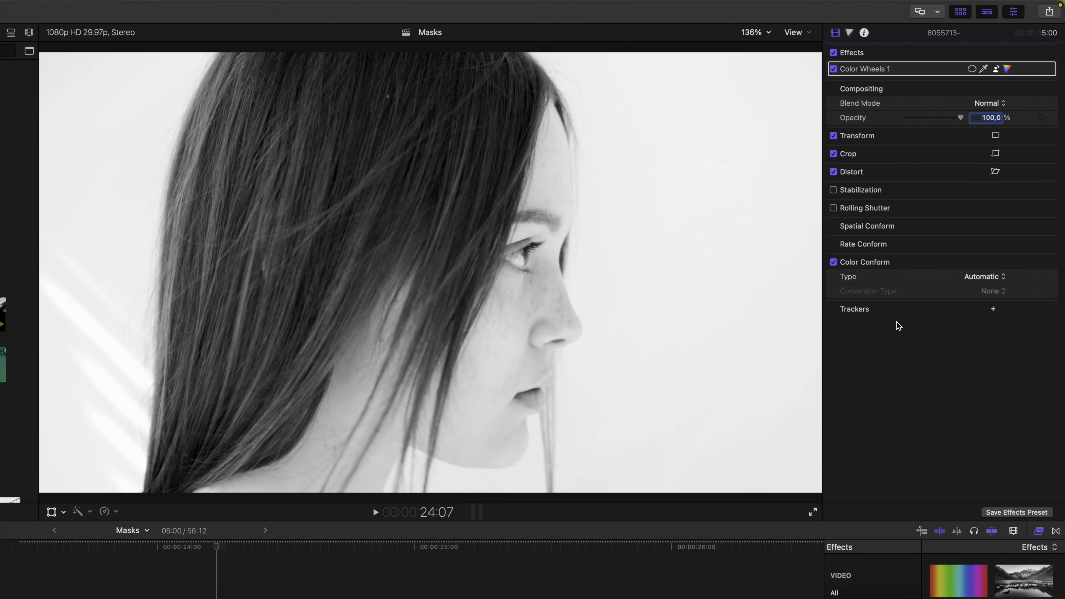
click(905, 264)
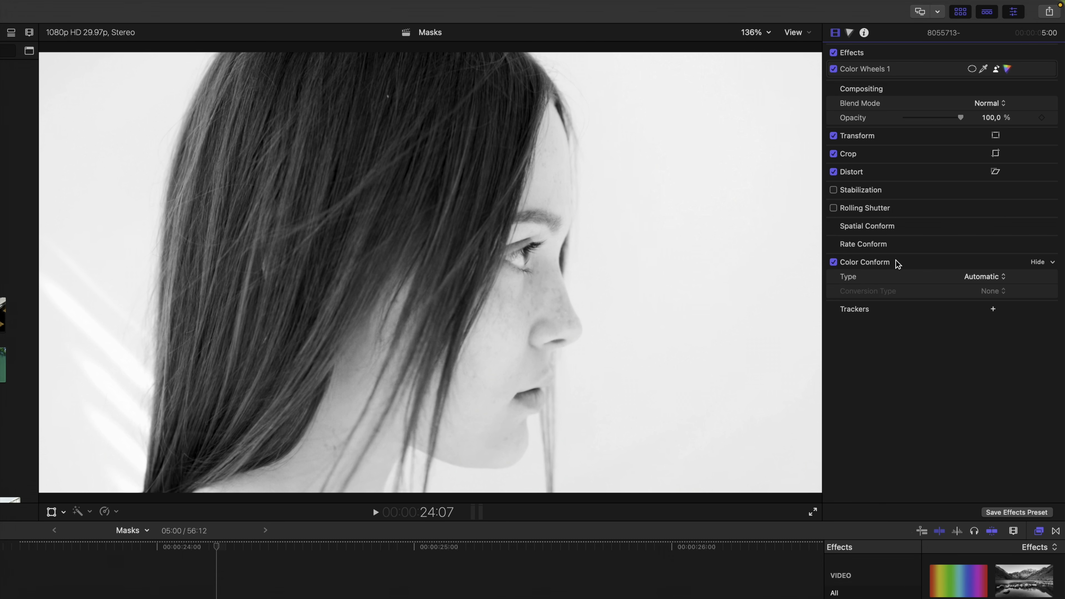
click(1038, 531)
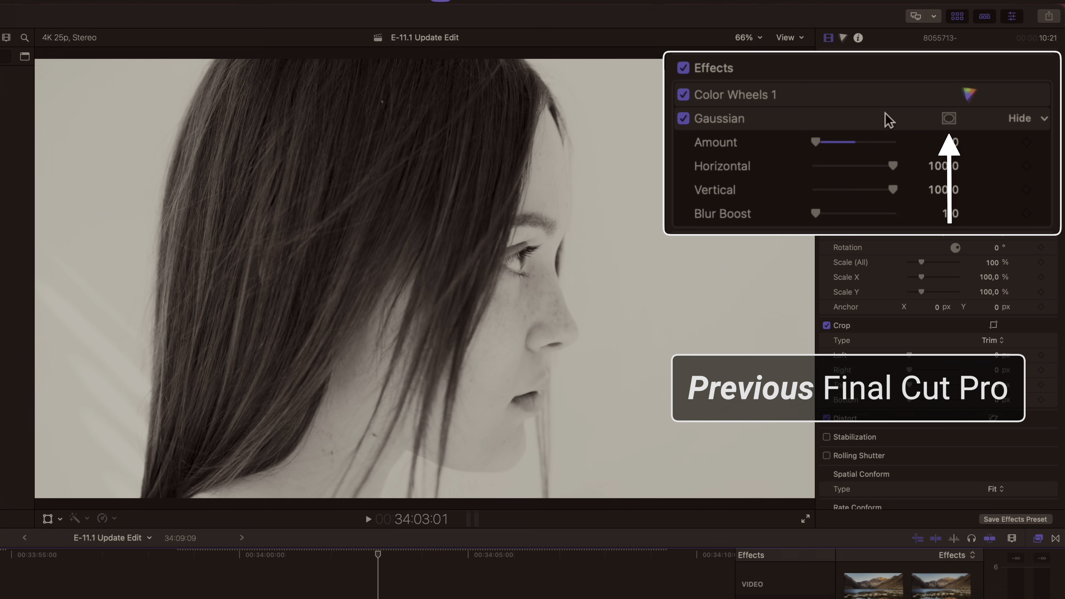
Compare the mask options offered for the Gaussian effect with the Auto Mask and Magnetic Mask choices for Color Wheels 1.
click(948, 119)
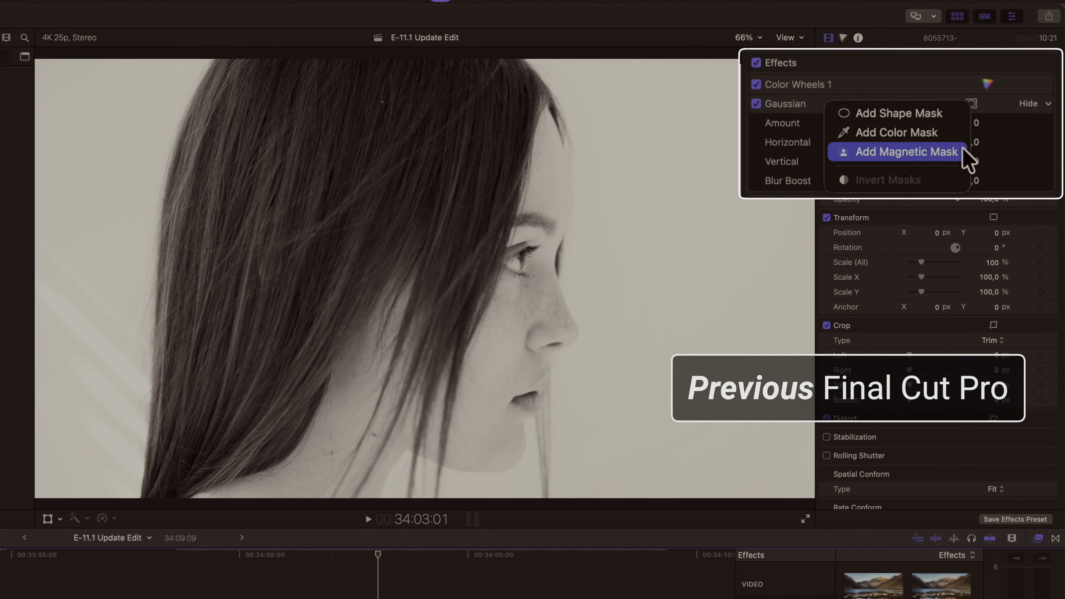
click(960, 150)
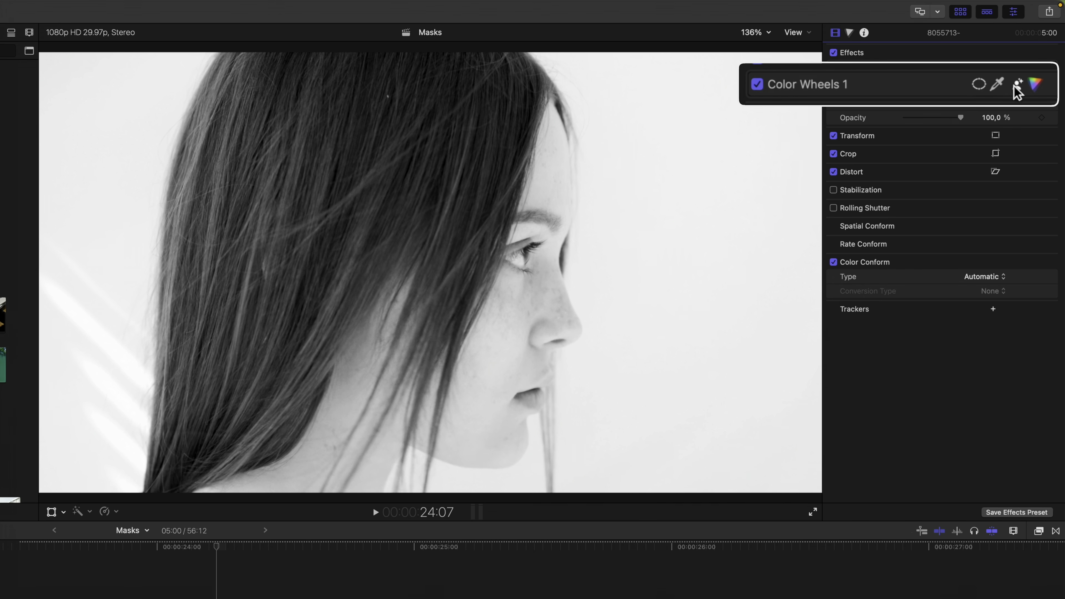
click(997, 72)
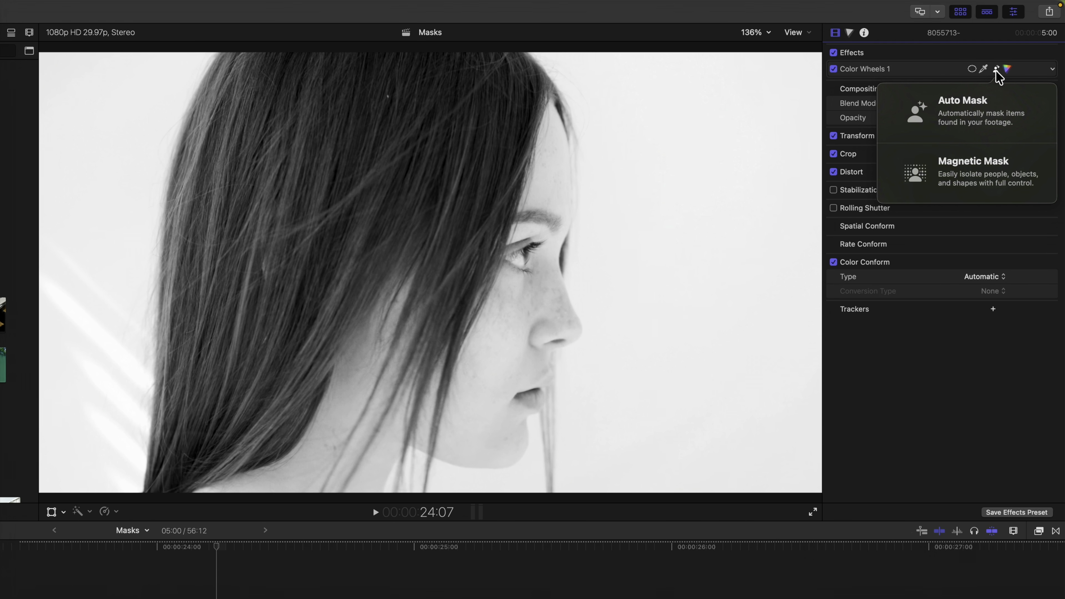
click(946, 210)
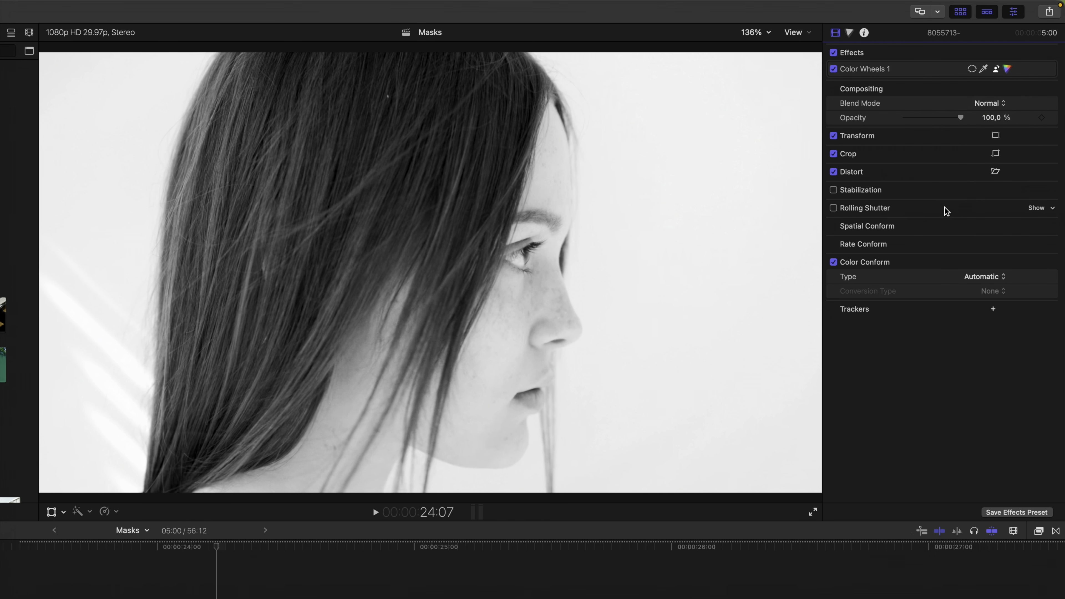
Try a Color Mask on Color Wheels 1, sampling the pale backdrop and the woman's face, and delete the mask.
click(983, 70)
drag(549, 193, 652, 190)
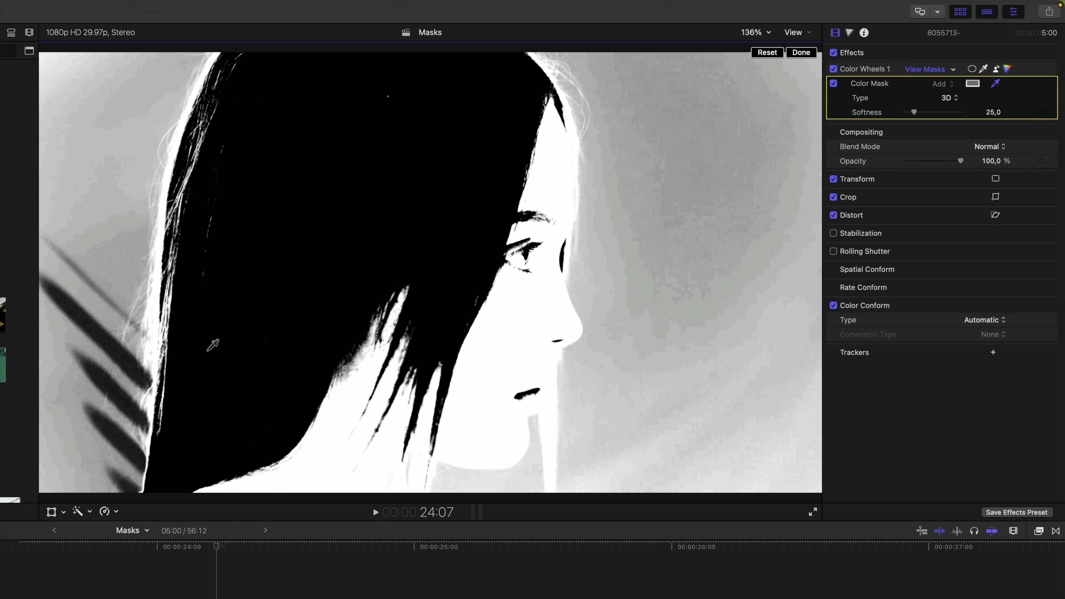
drag(118, 239, 112, 243)
mouse_move(641, 319)
mouse_down()
mouse_move(661, 333)
mouse_move(636, 331)
mouse_up()
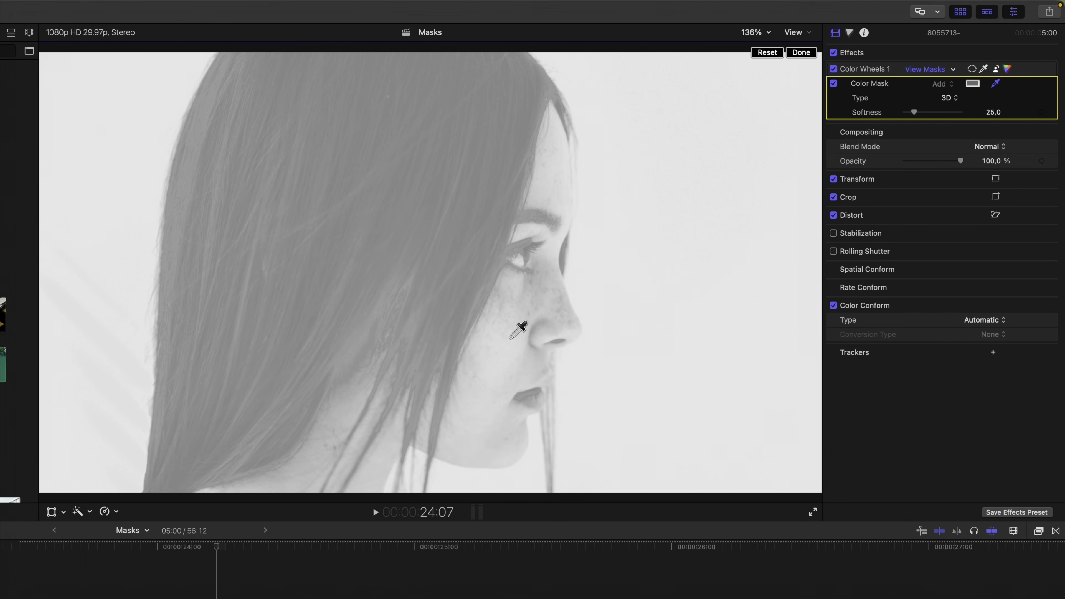
click(510, 338)
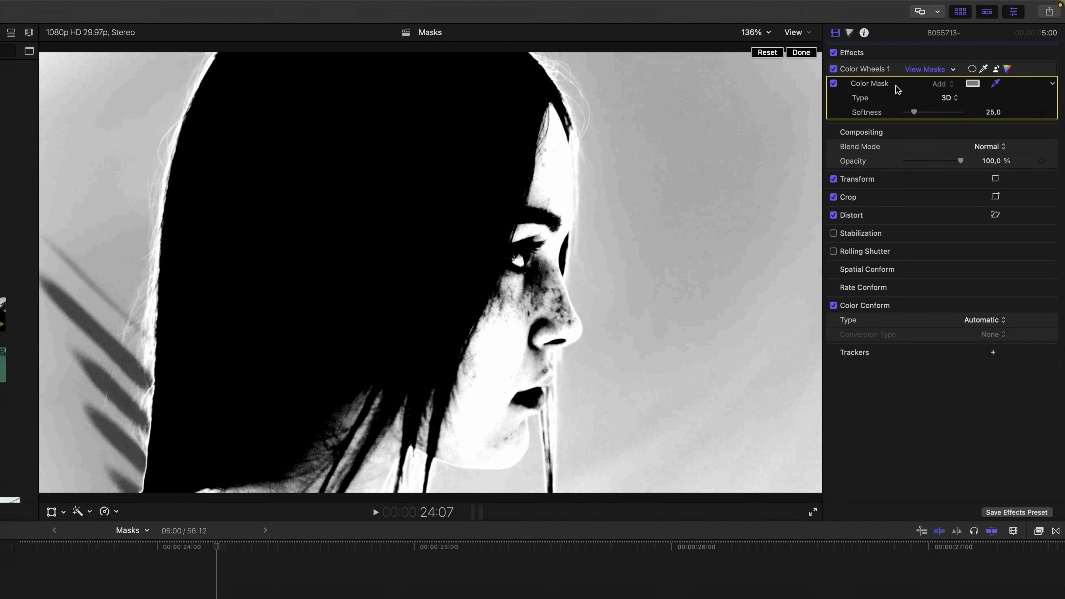
key(Delete)
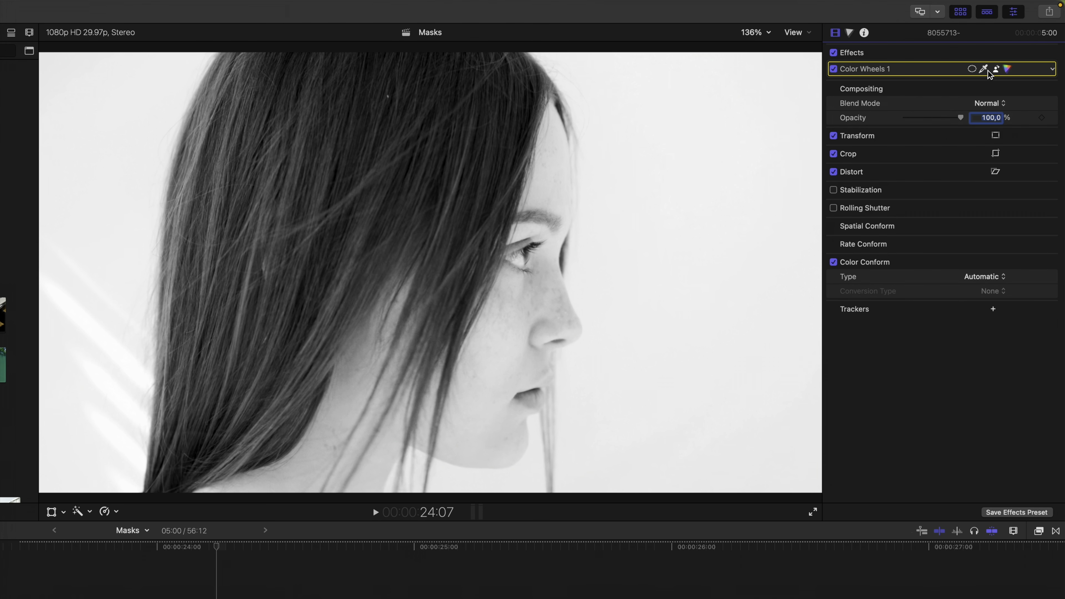
Add a Magnetic Mask to Color Wheels 1, include the woman's forehead and neck, and analyze the clip forward.
click(996, 70)
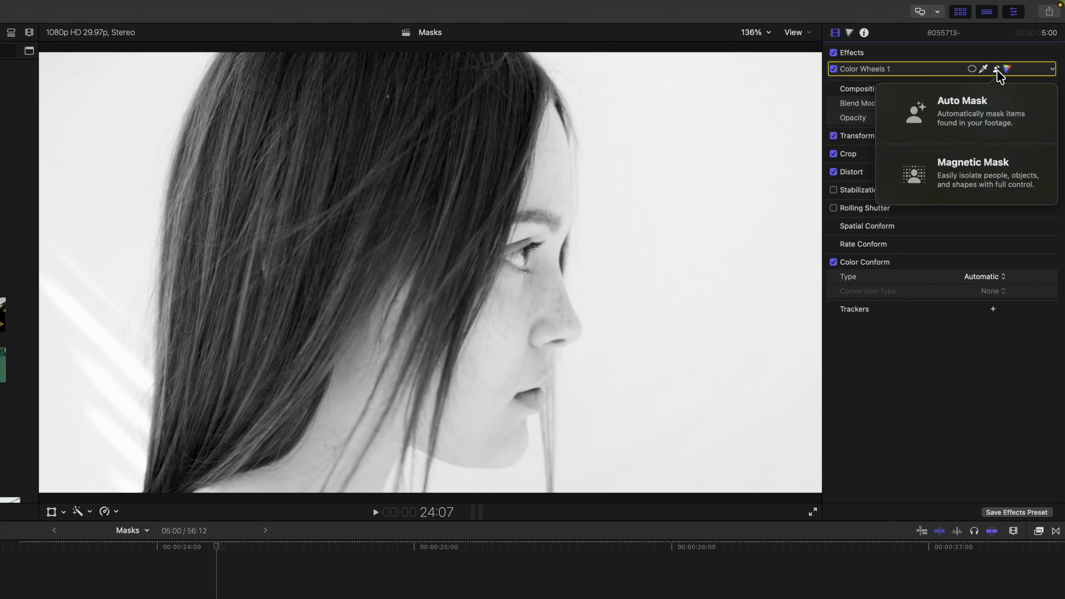
click(972, 169)
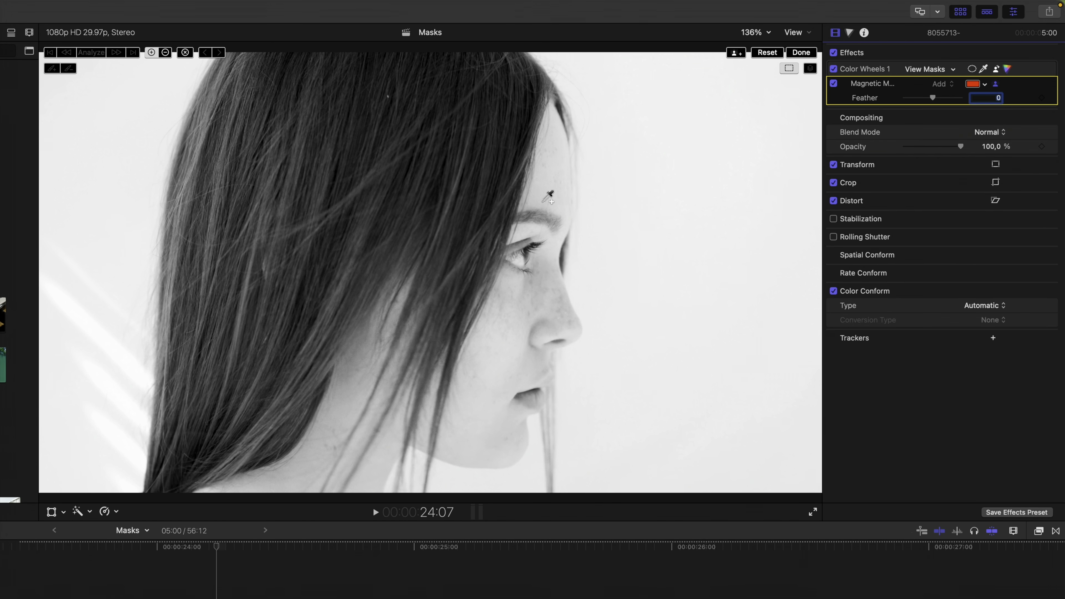
click(543, 201)
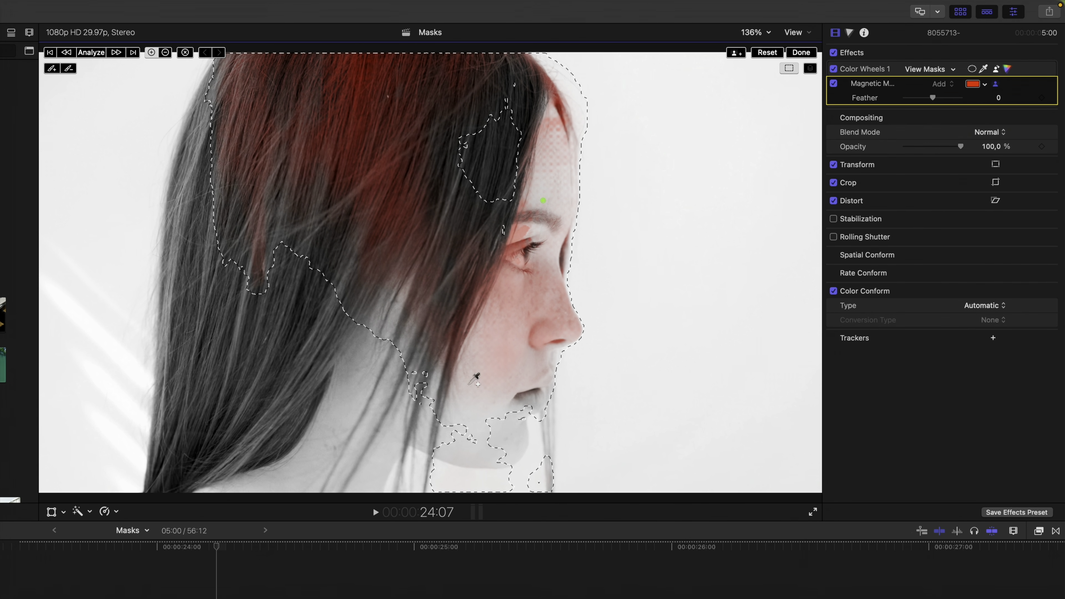
click(331, 430)
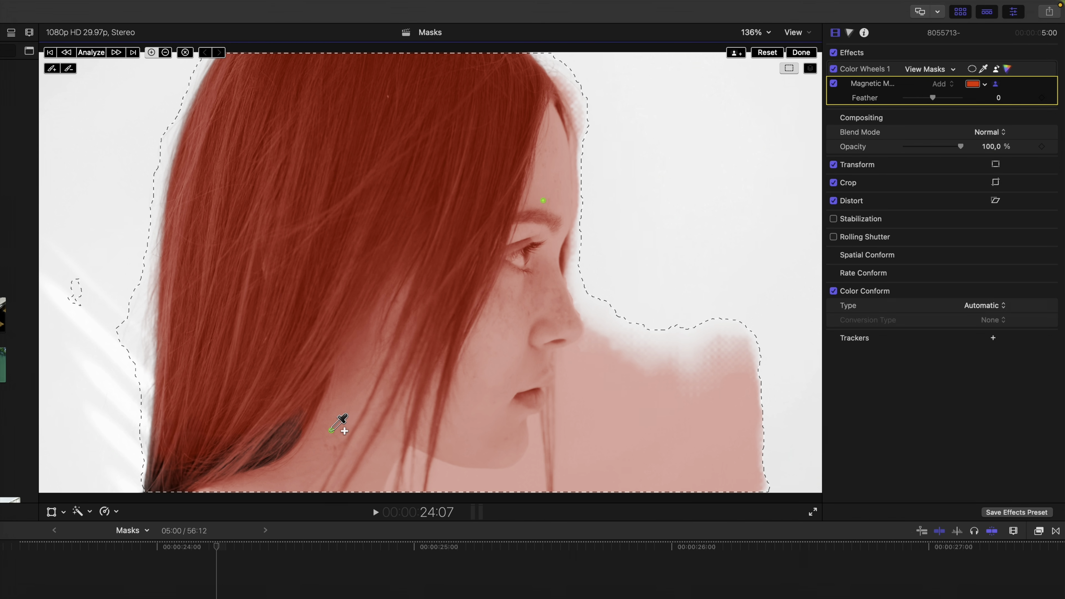
click(133, 52)
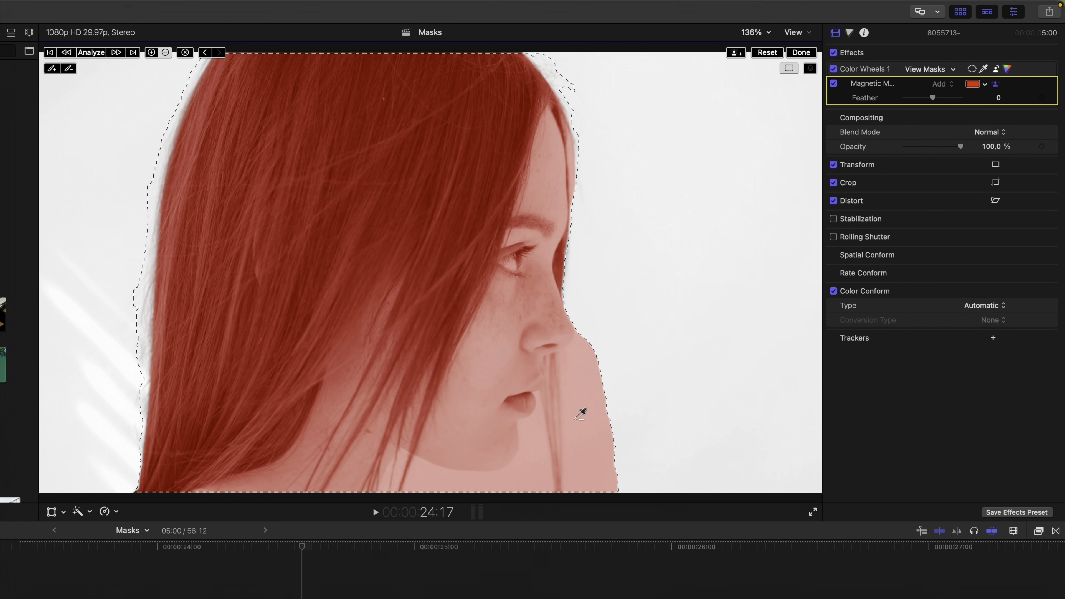
Subtract the background beside the woman's chin from the Magnetic Mask at 24:17, and delete the mask.
click(575, 419)
click(880, 86)
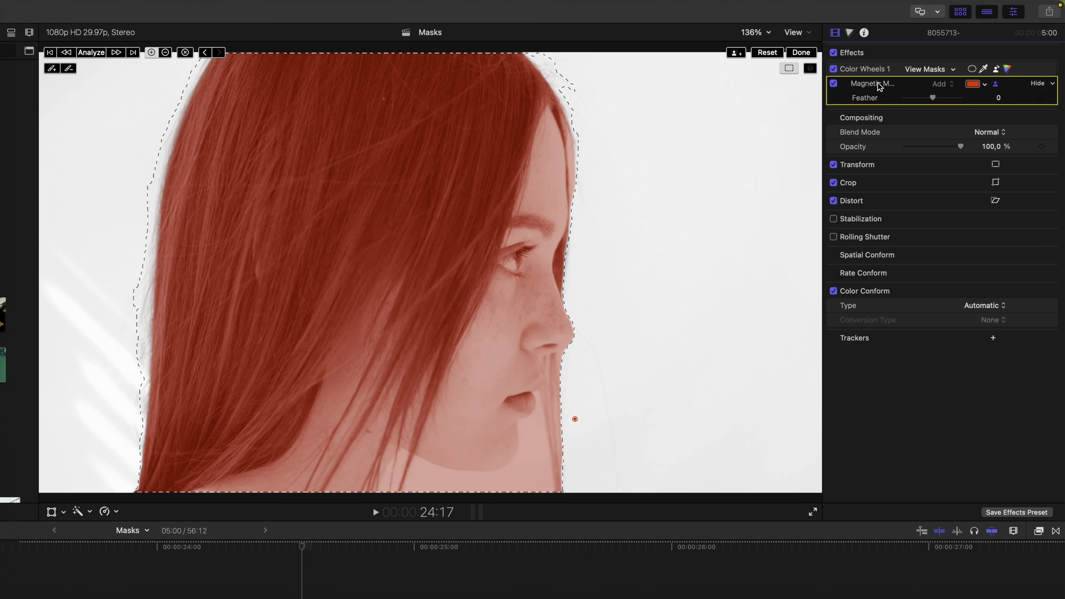
key(Delete)
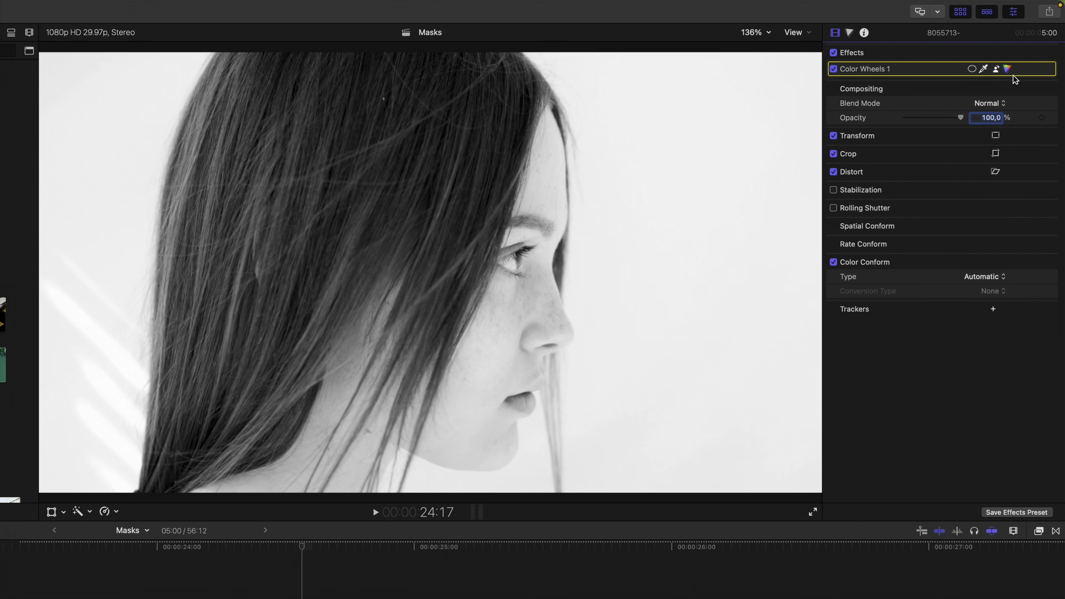
Start an Auto Mask for Color Wheels 1 and review the mask types found on the current frame.
click(996, 71)
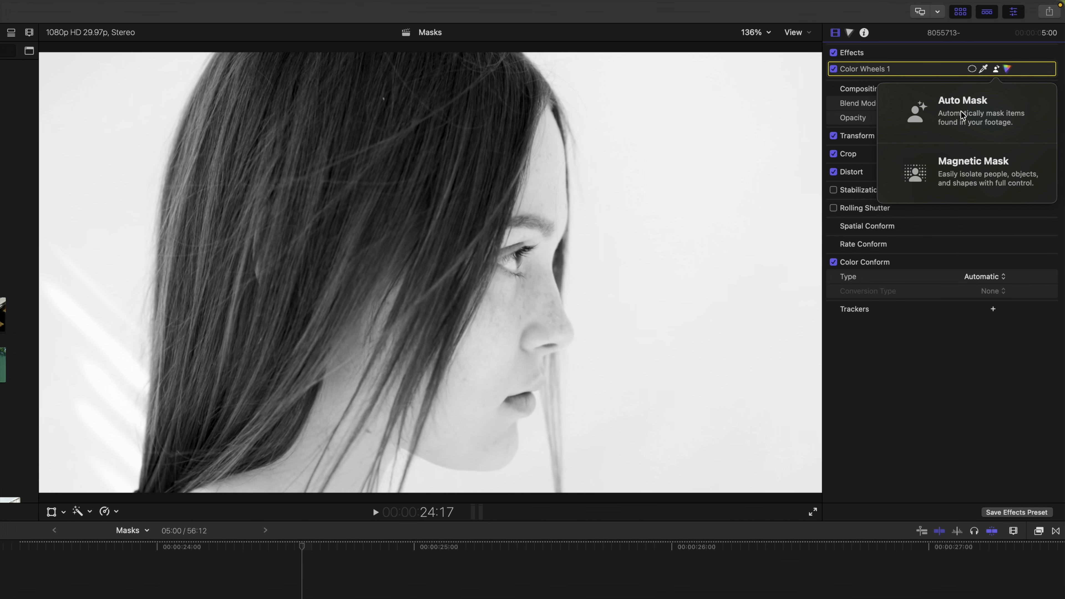
click(962, 118)
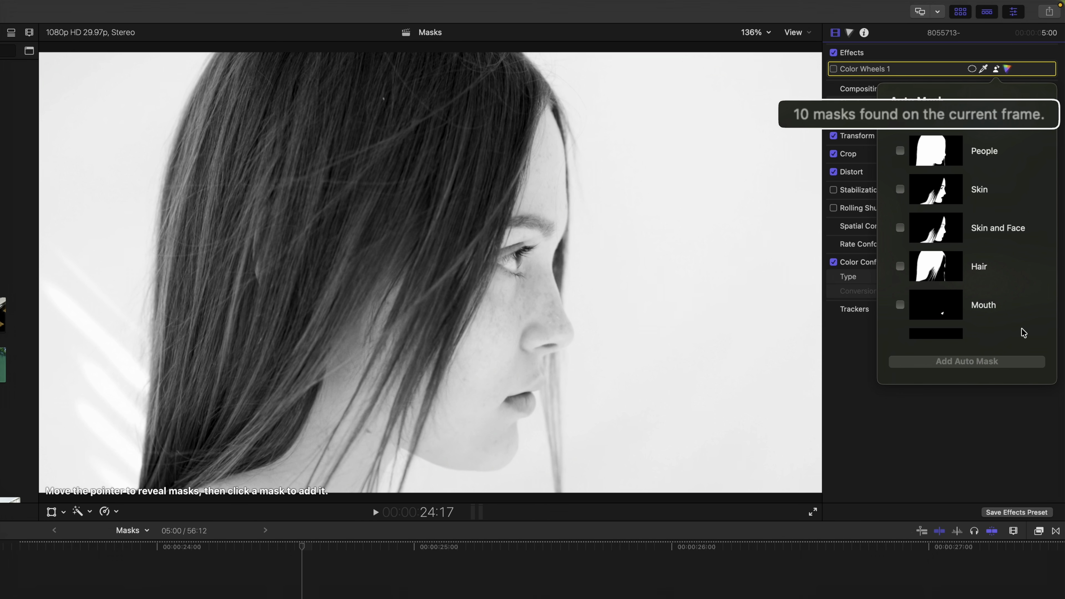
scroll(1024, 333, down, 5)
scroll(1024, 334, down, 3)
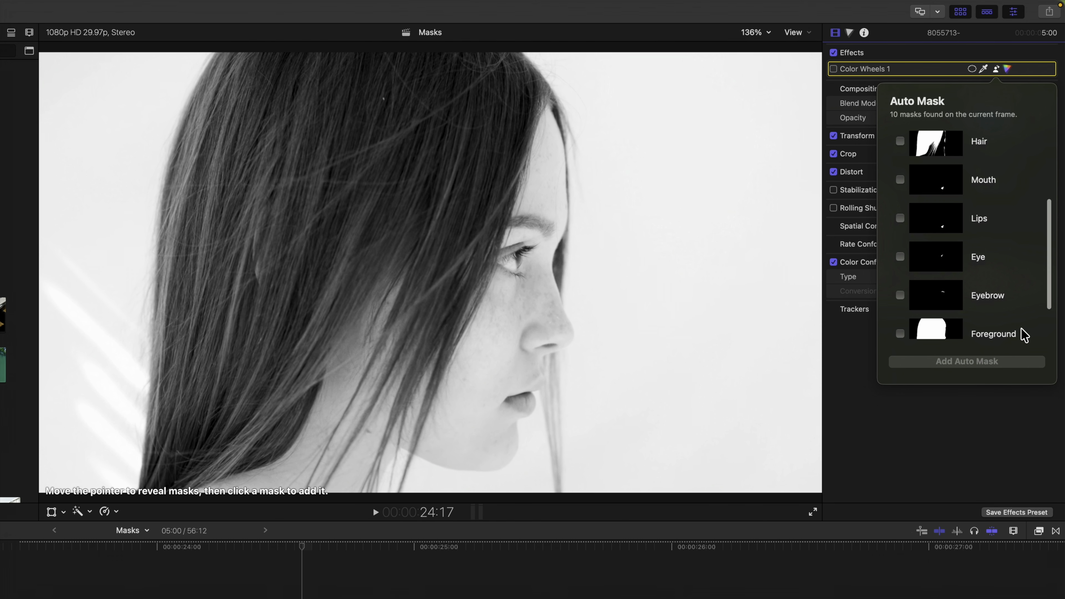
scroll(1023, 334, up, 7)
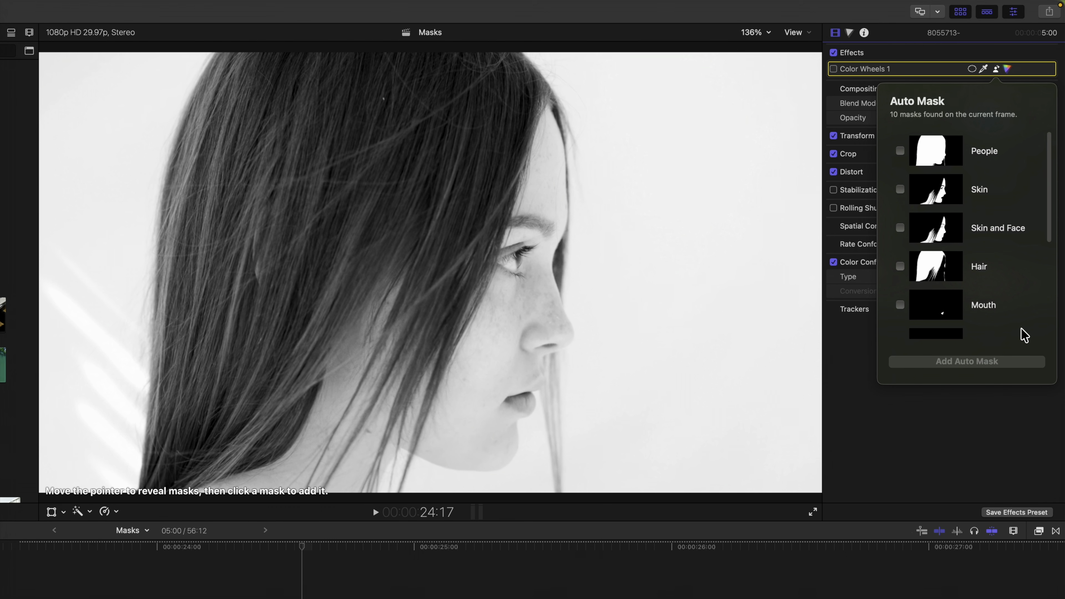
scroll(1024, 335, down, 6)
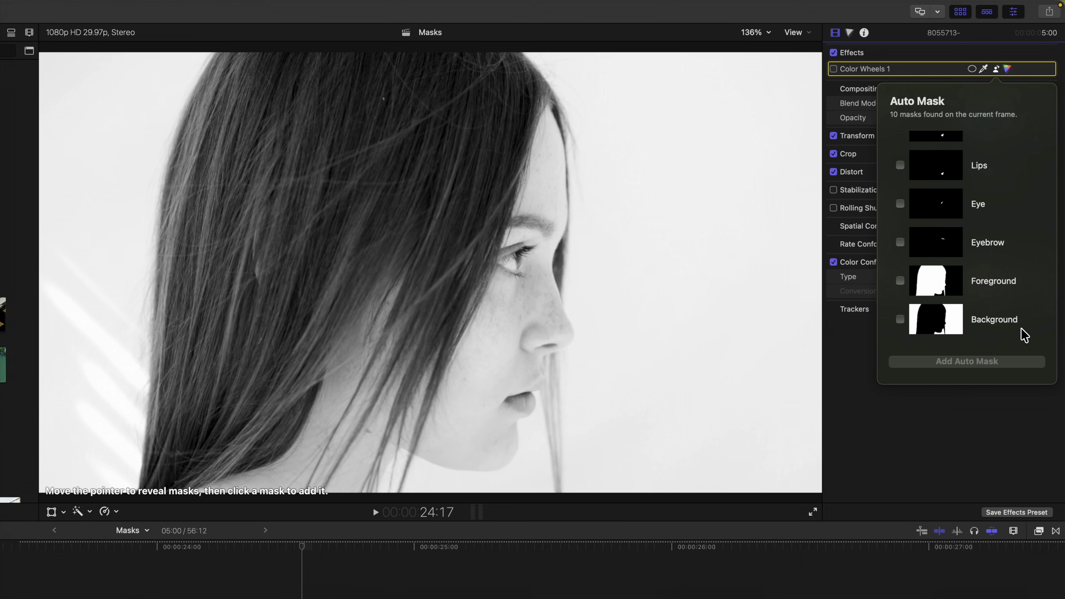
scroll(1023, 335, up, 7)
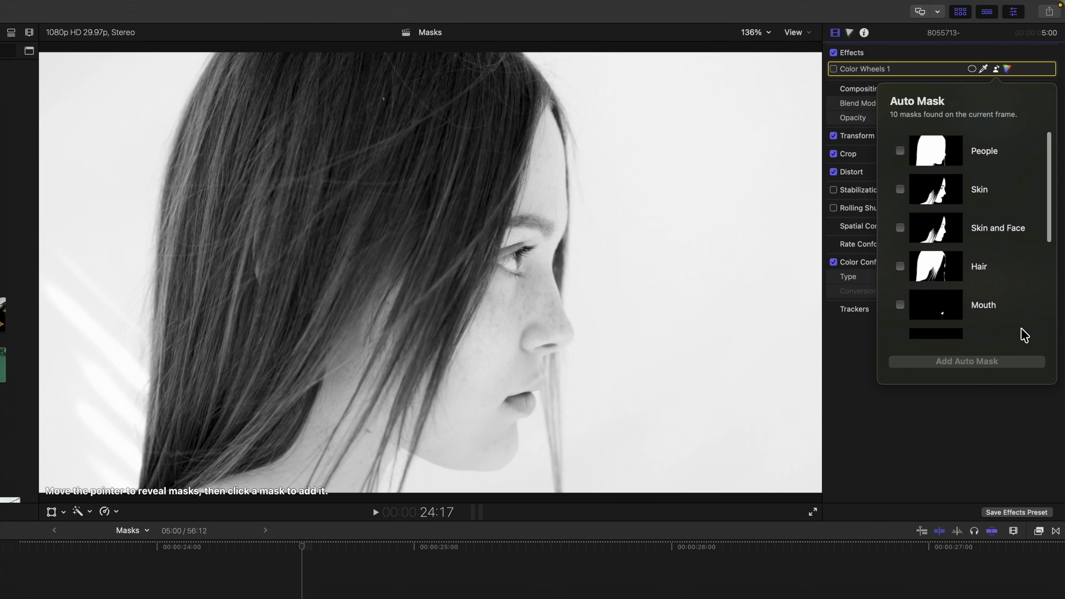
Compare the Skin and Face mask with the Skin mask, and add the Skin Auto Mask to Color Wheels 1.
click(983, 197)
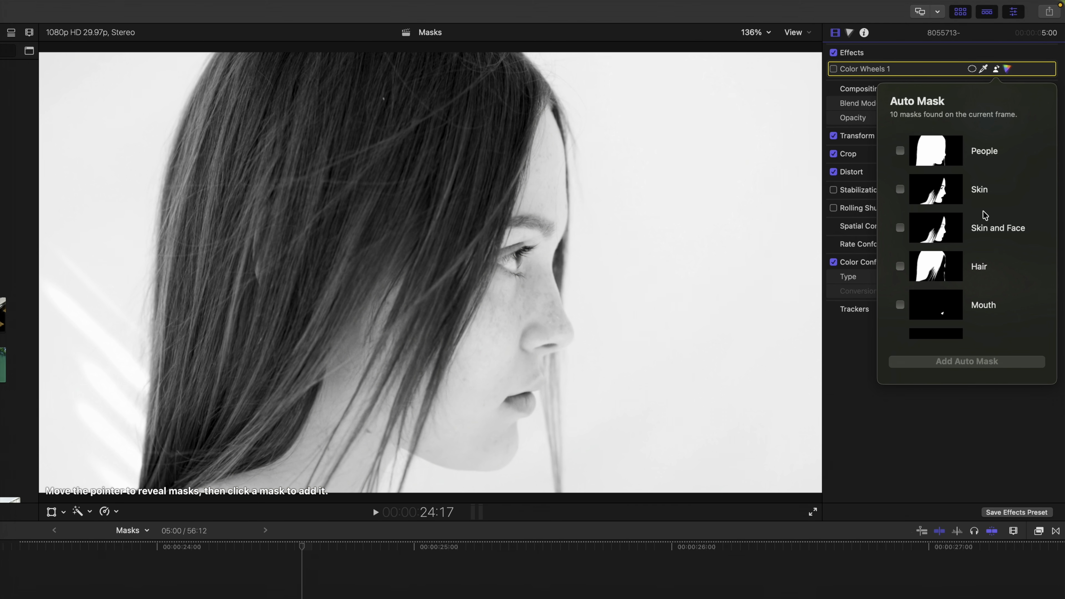
click(984, 230)
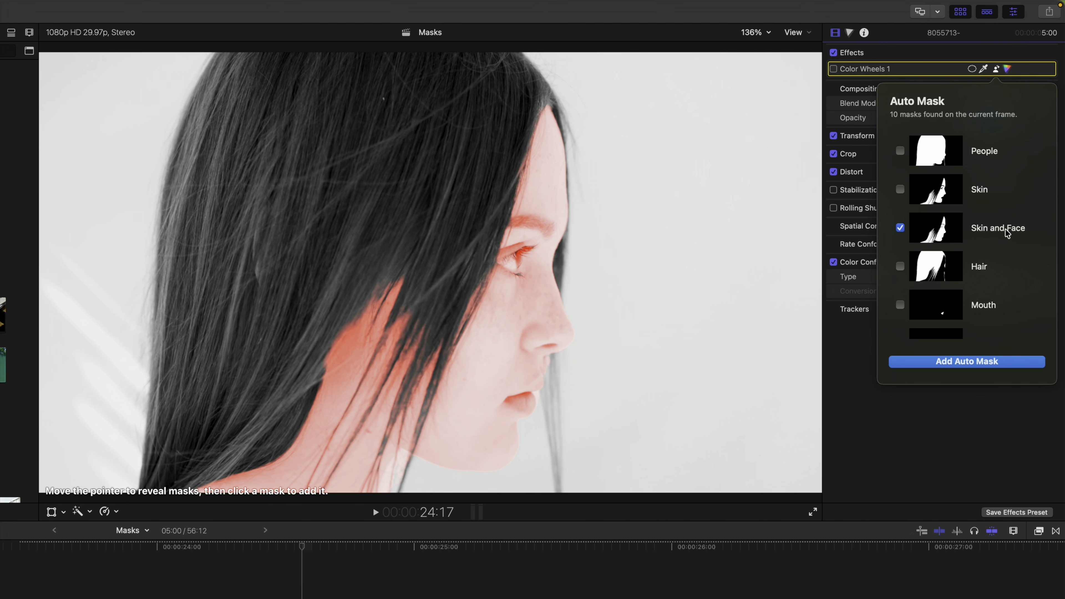
click(998, 231)
click(986, 195)
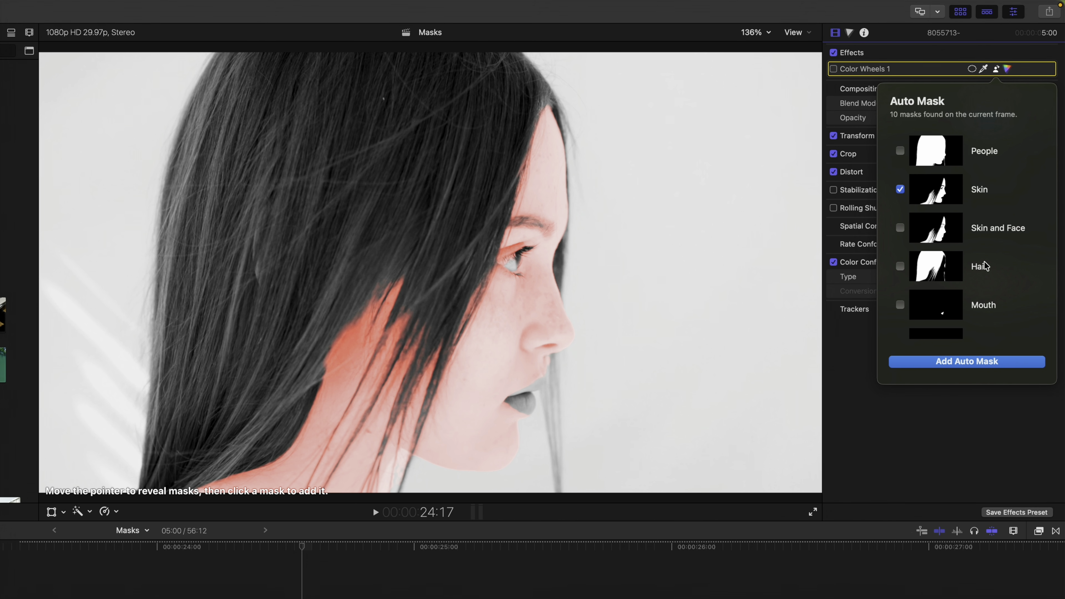
click(977, 362)
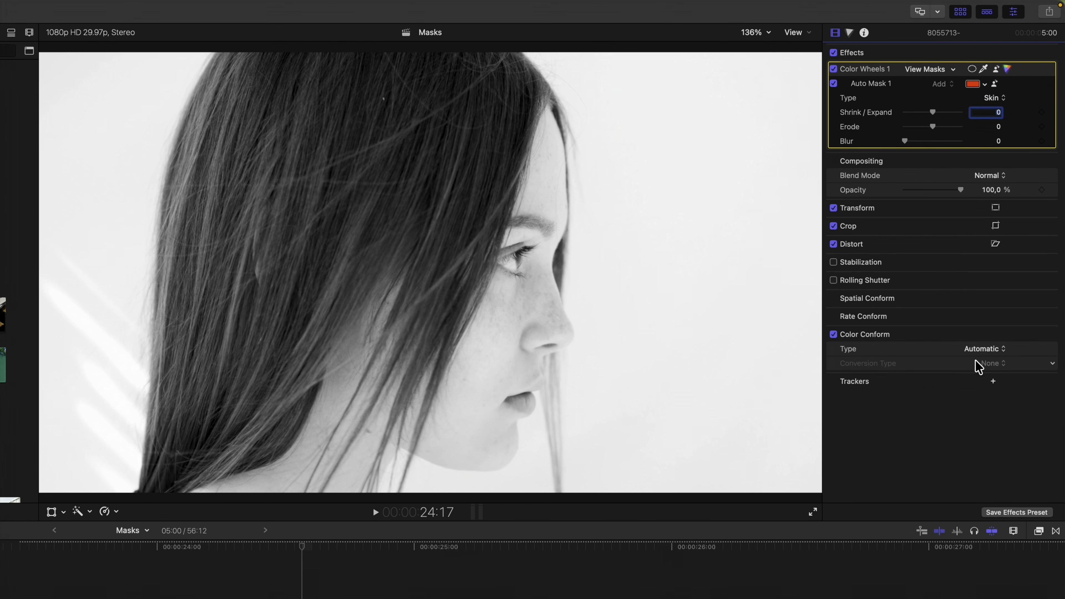
Rename the Color Wheels 1 effect as Skin.
click(878, 86)
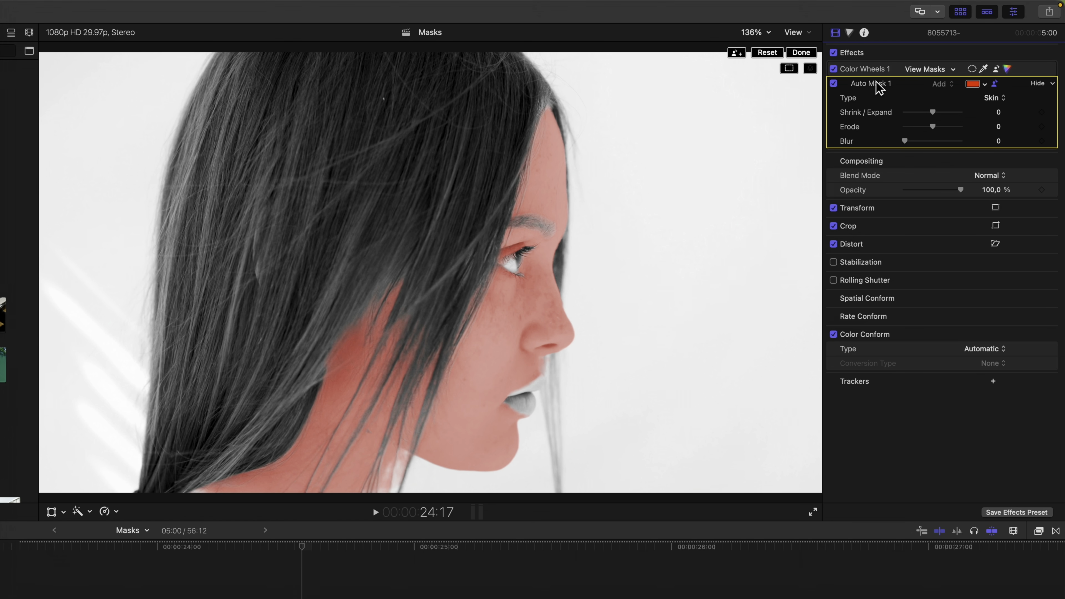
double_click(872, 70)
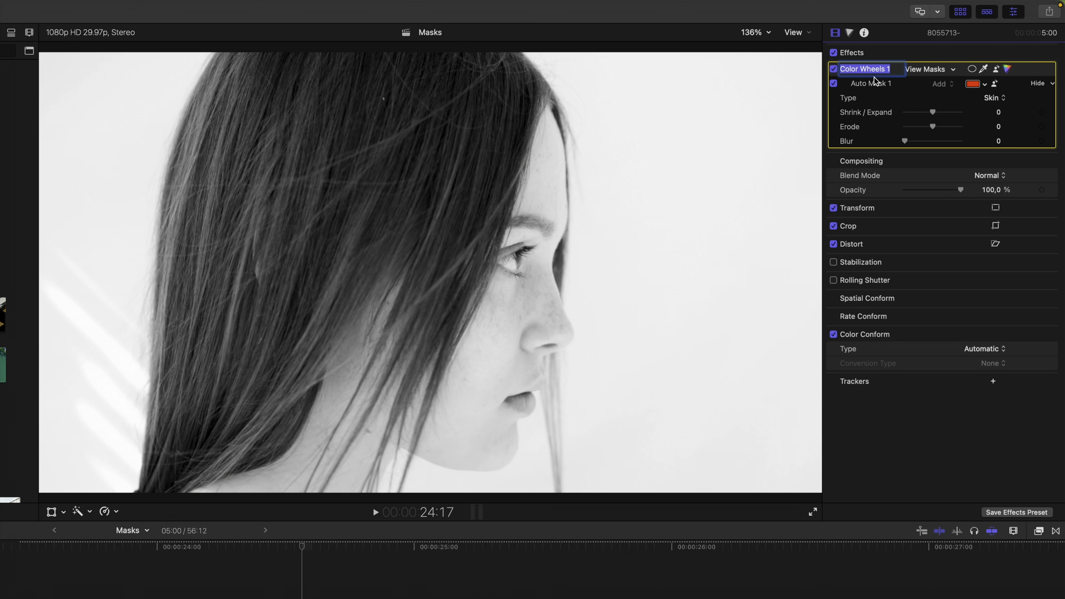
text(Skin)
key(Return)
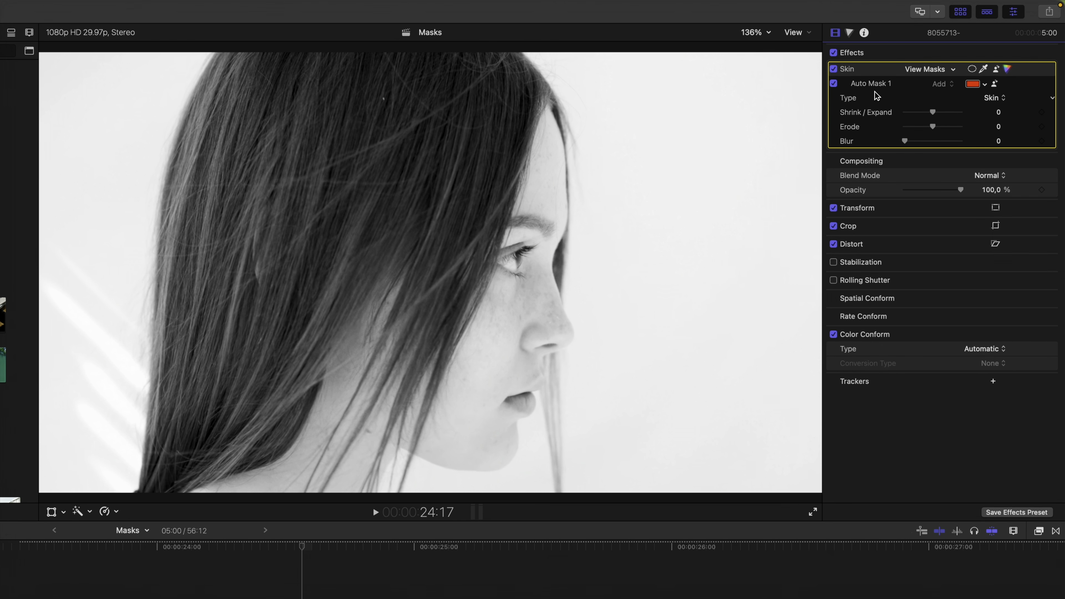
Show the Skin color wheels beside a Vectorscope with the skin tone indicator, and enlarge the viewer area.
click(850, 34)
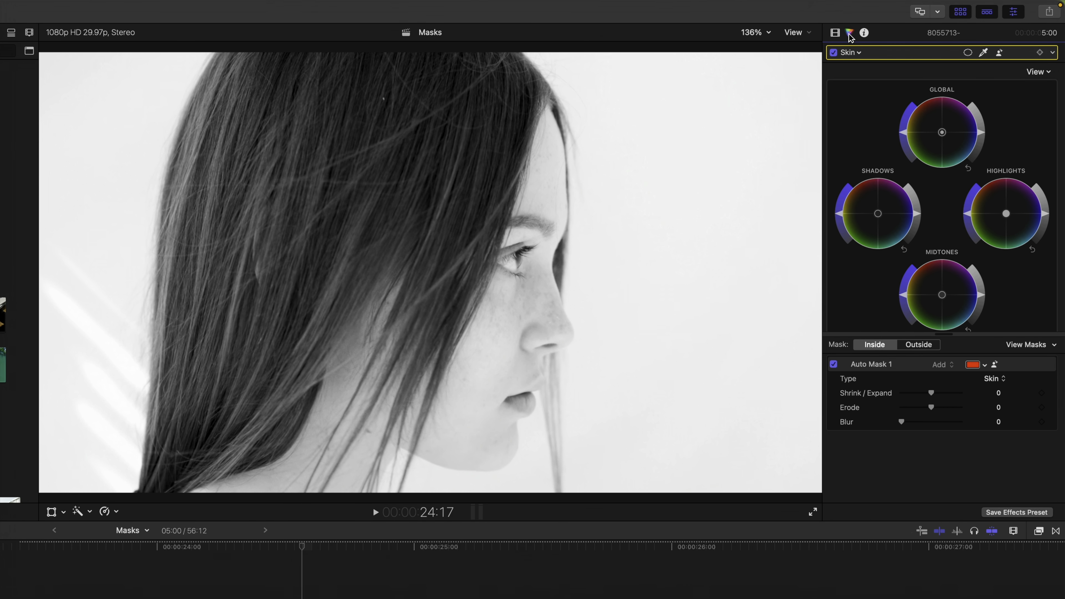
key(super+7)
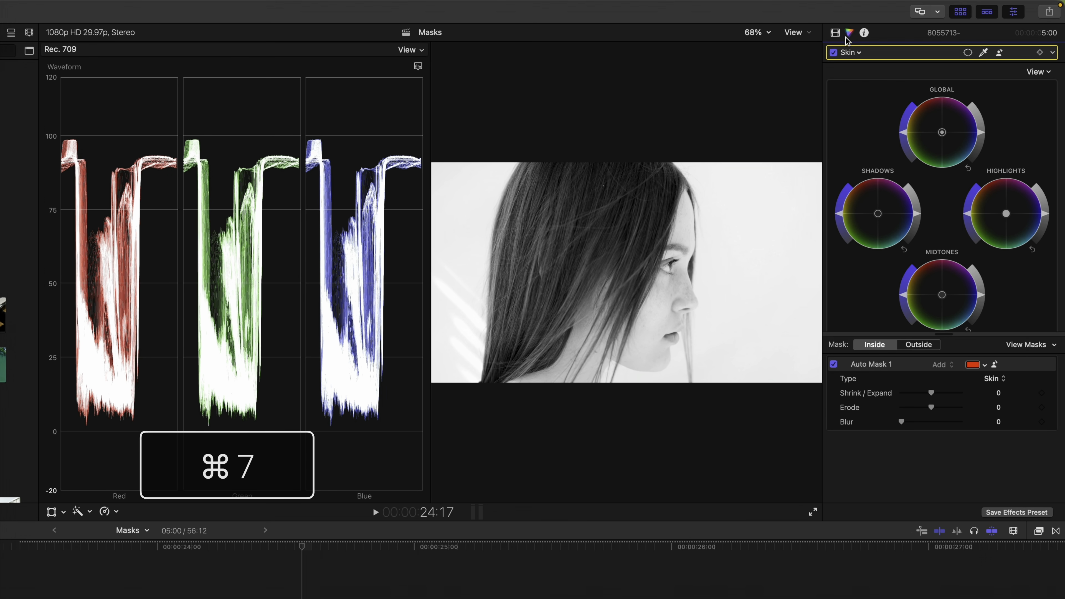
drag(430, 213, 289, 207)
click(275, 67)
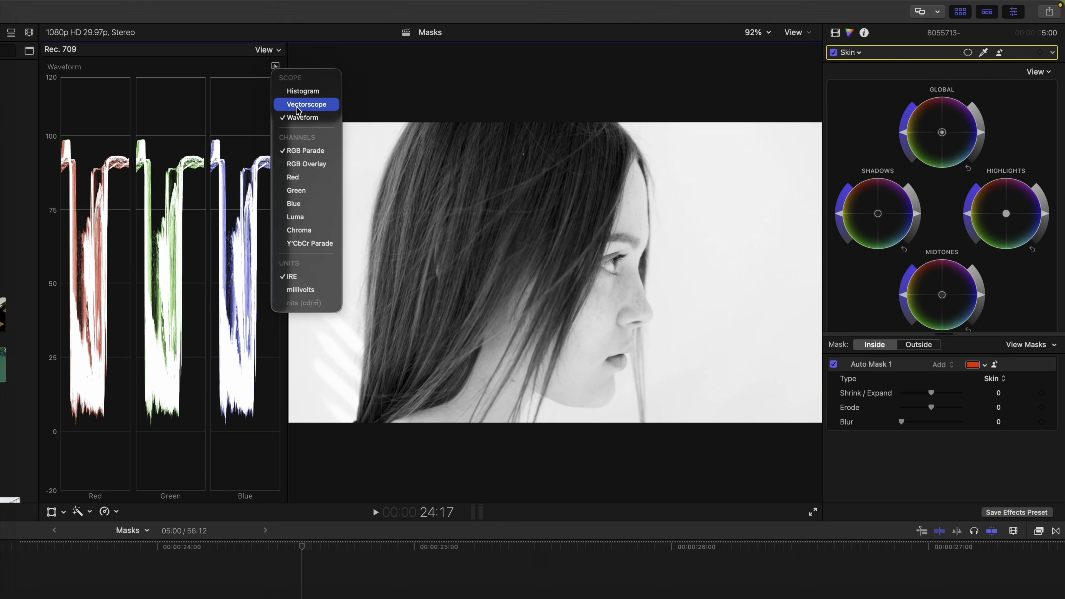
click(299, 103)
click(275, 66)
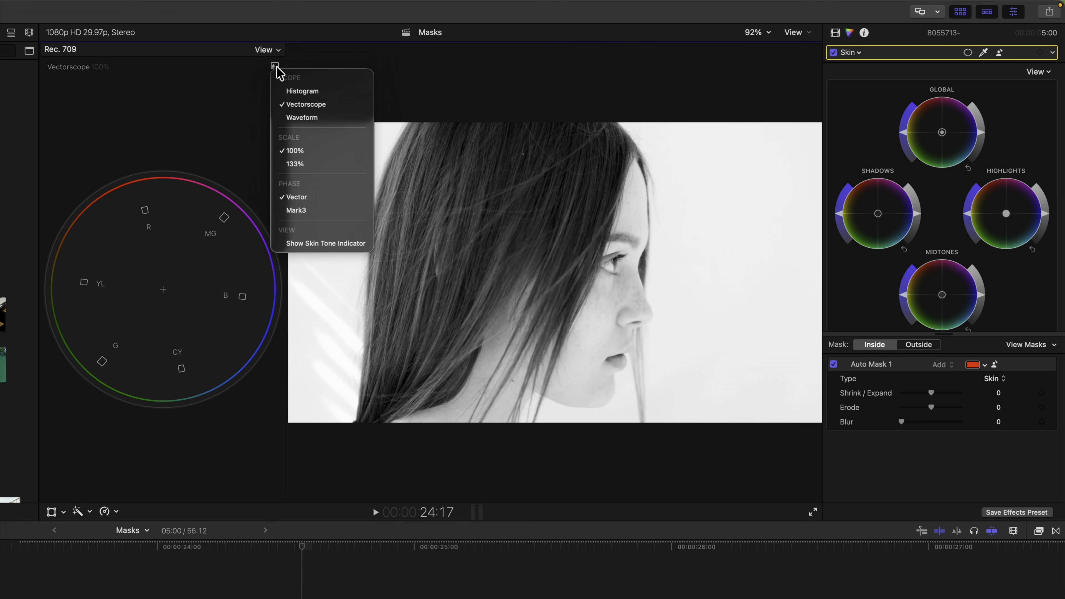
click(360, 244)
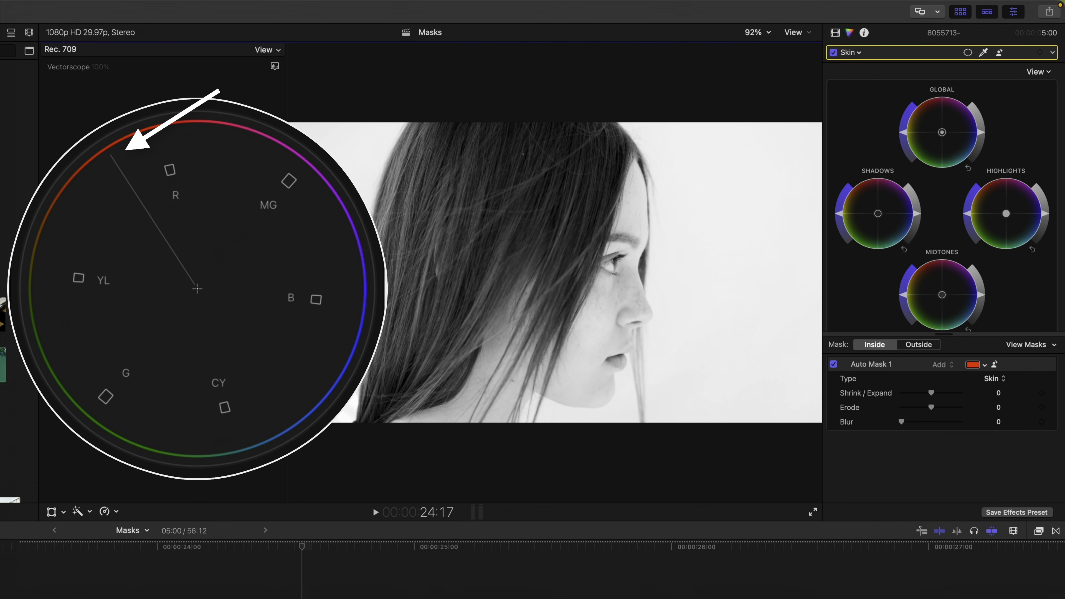
drag(41, 205, 10, 205)
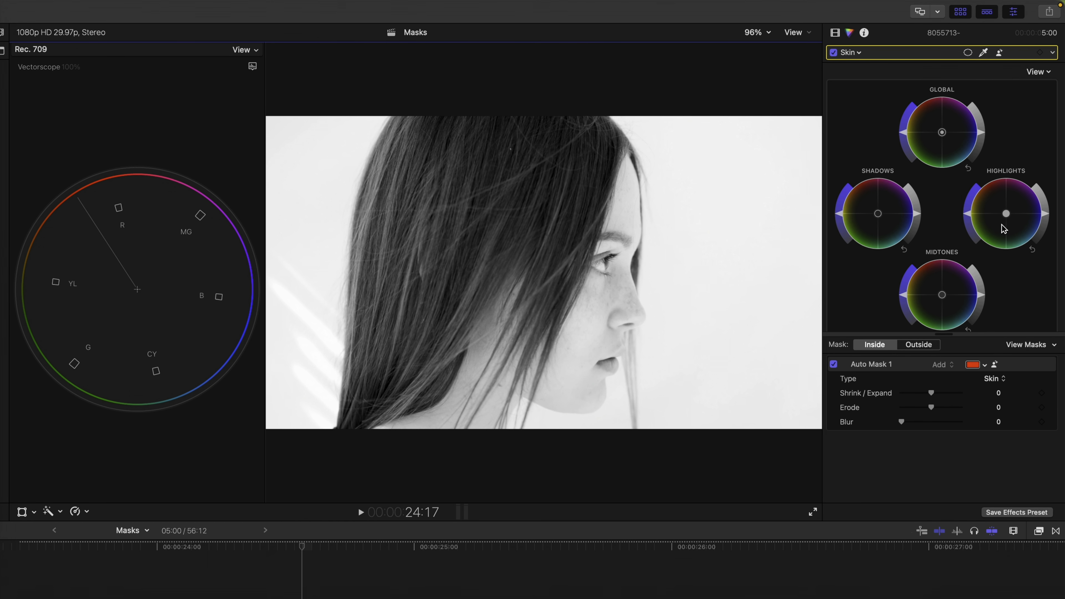
Tint the Skin correction's midtones and highlights orange along the skin tone line, and shift its shadows slightly towards blue.
drag(942, 295, 906, 260)
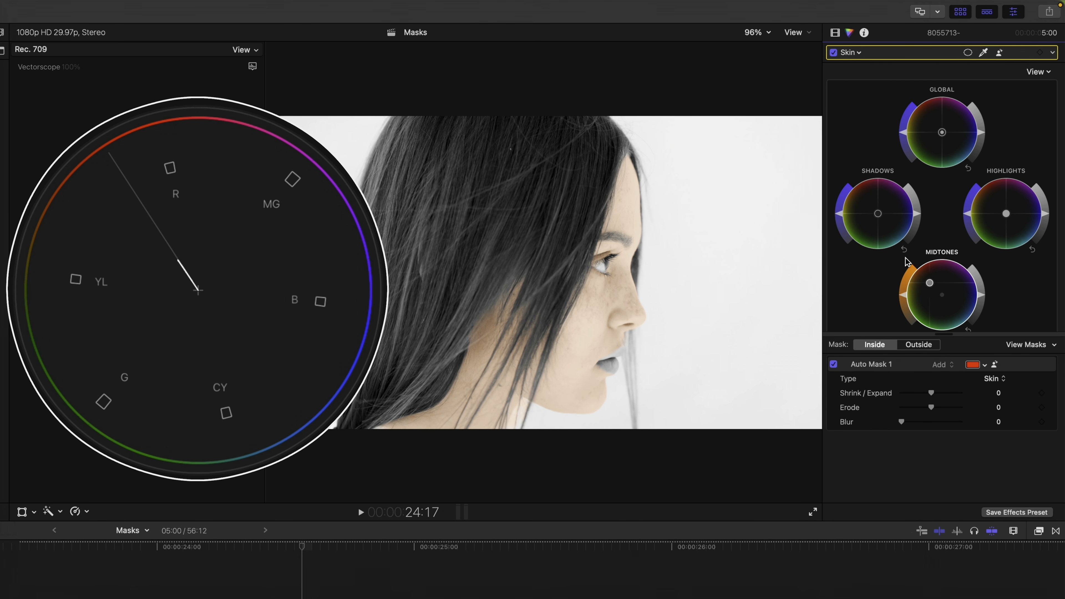
mouse_move(902, 293)
mouse_down()
mouse_move(902, 282)
mouse_move(901, 292)
mouse_up()
drag(981, 296, 981, 296)
drag(1006, 214, 1004, 211)
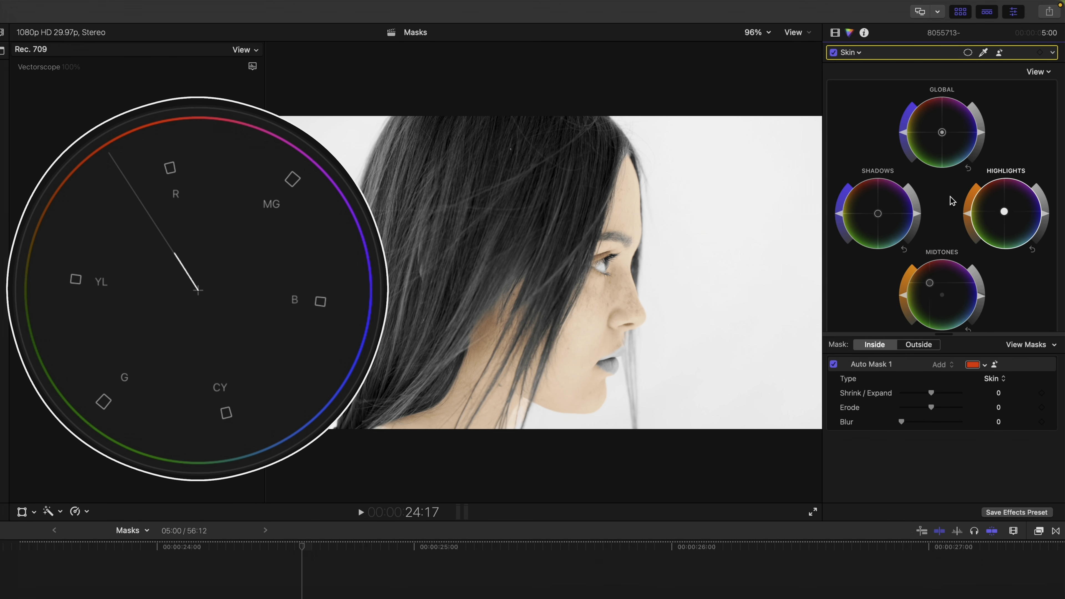
drag(881, 212, 884, 216)
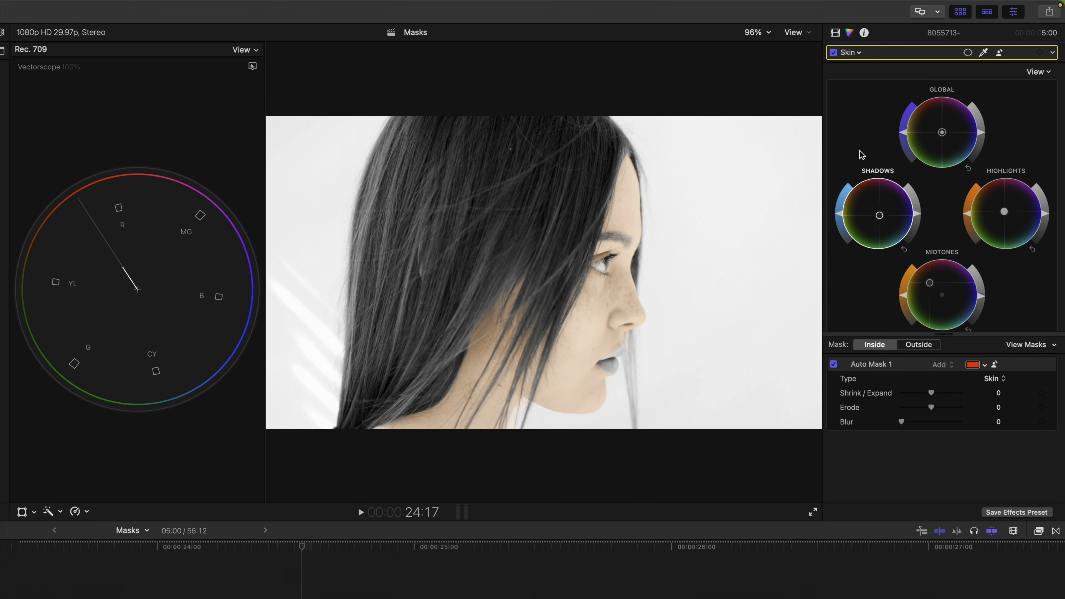
Add a second Color Wheels correction and limit it with a Hair Auto Mask.
click(859, 53)
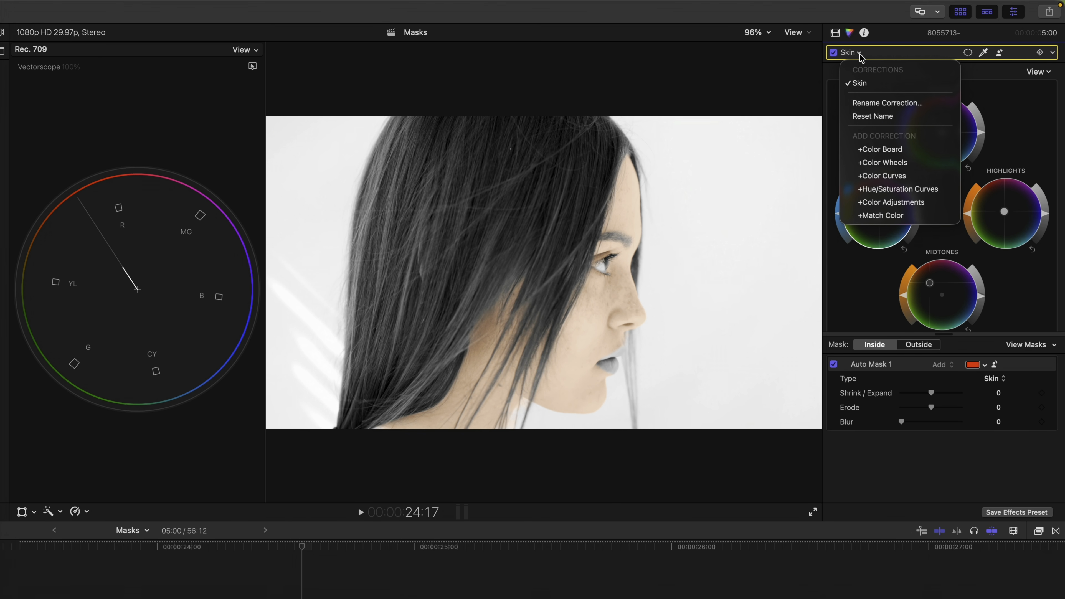
click(923, 166)
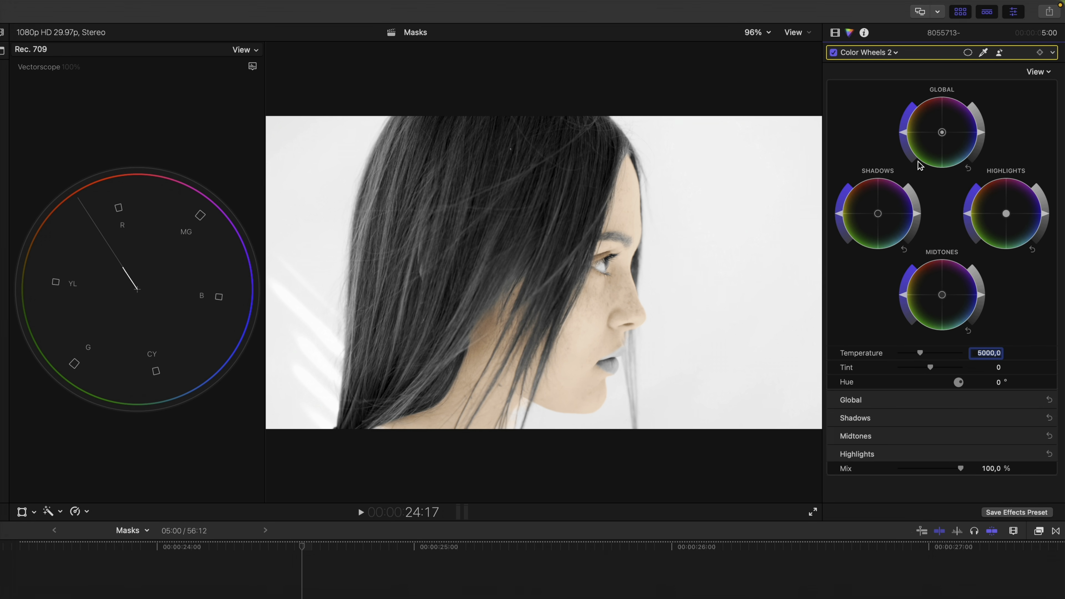
click(999, 54)
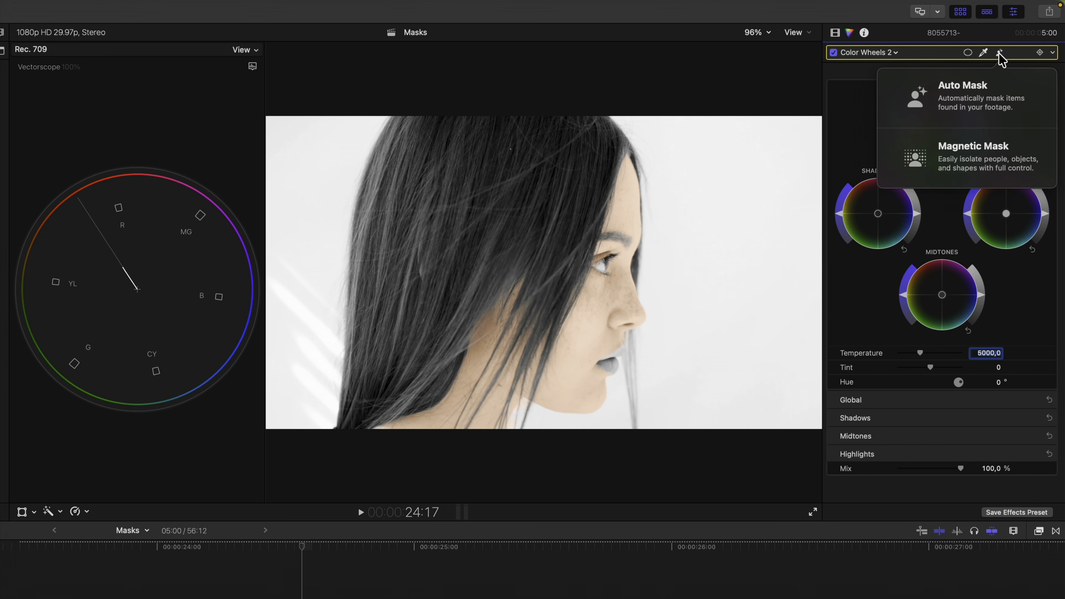
click(1020, 57)
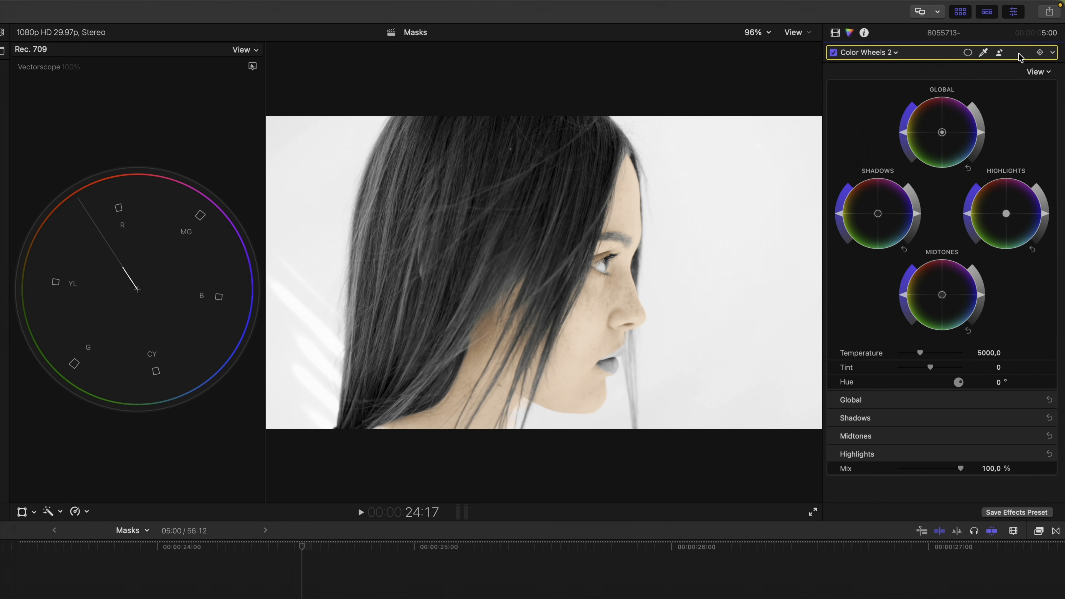
click(1053, 53)
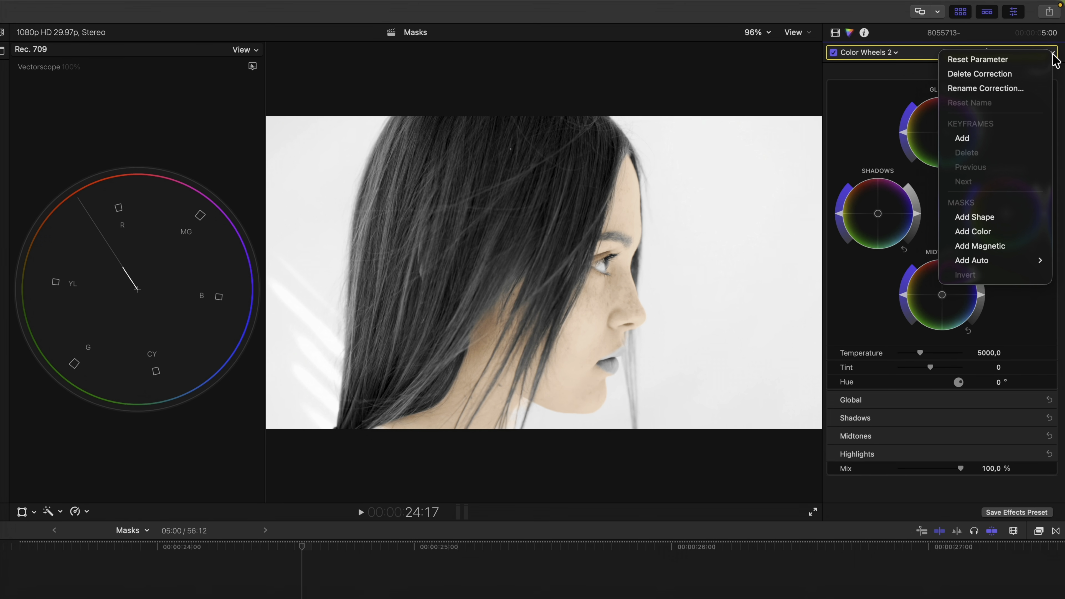
mouse_move(1014, 264)
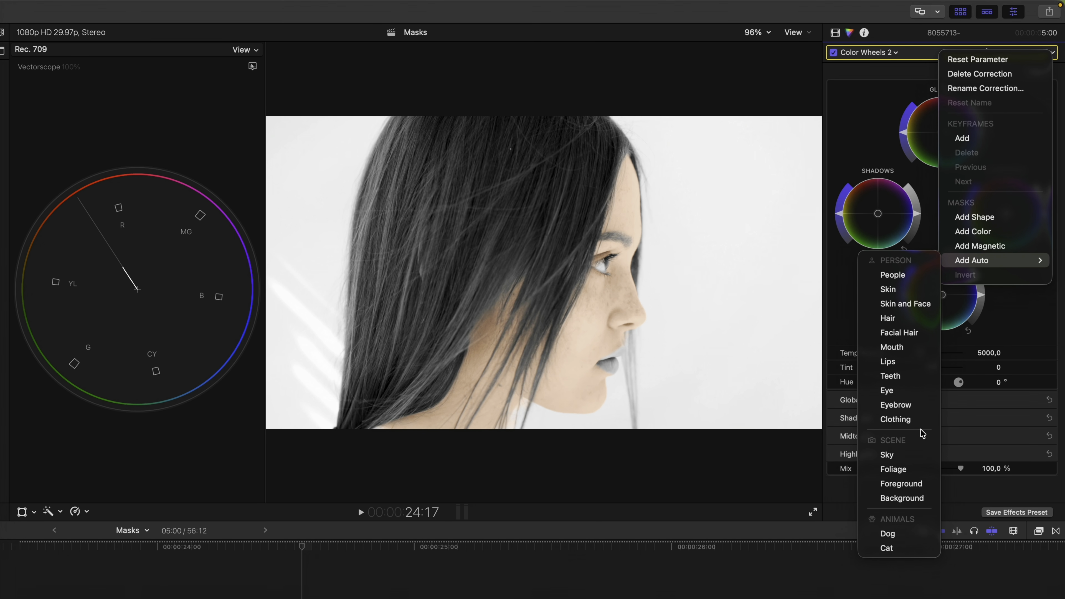
click(907, 322)
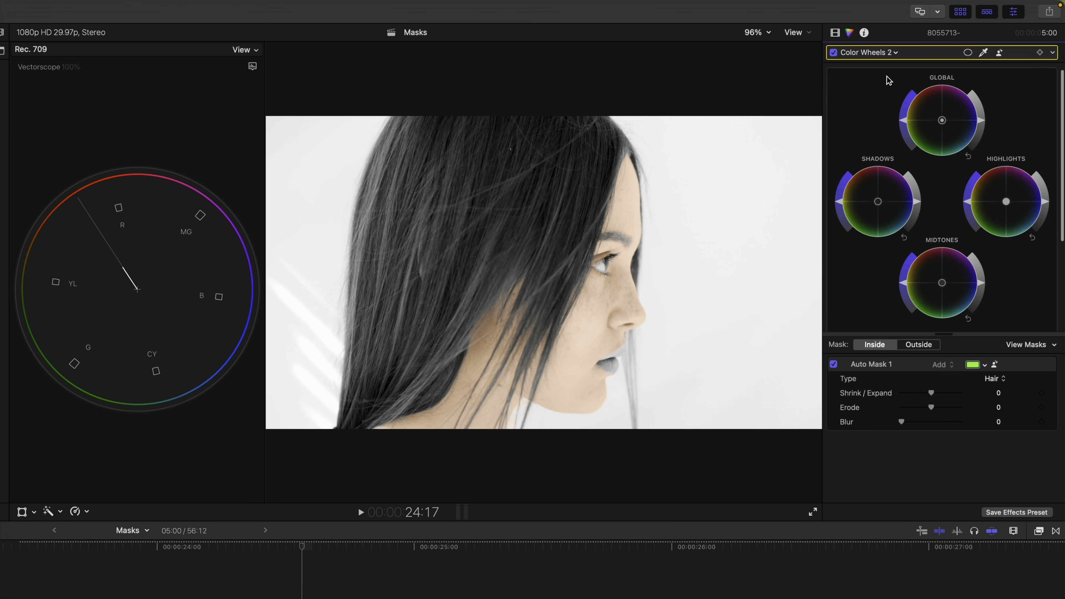
Rename the Color Wheels 2 correction as Hair and push its shadows strongly towards blue.
click(892, 53)
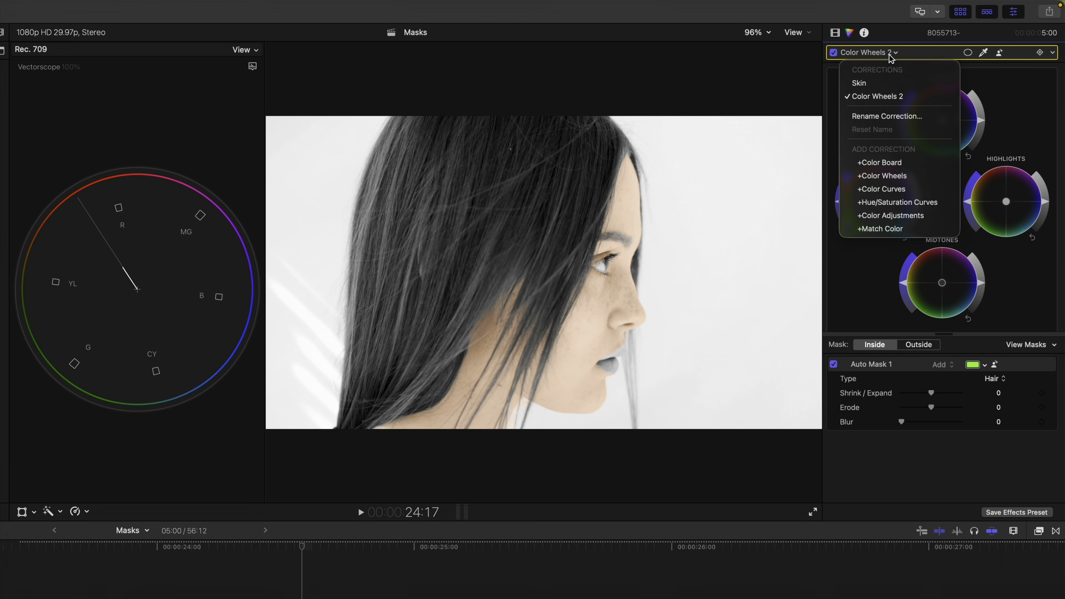
click(890, 117)
text(Hair)
key(Return)
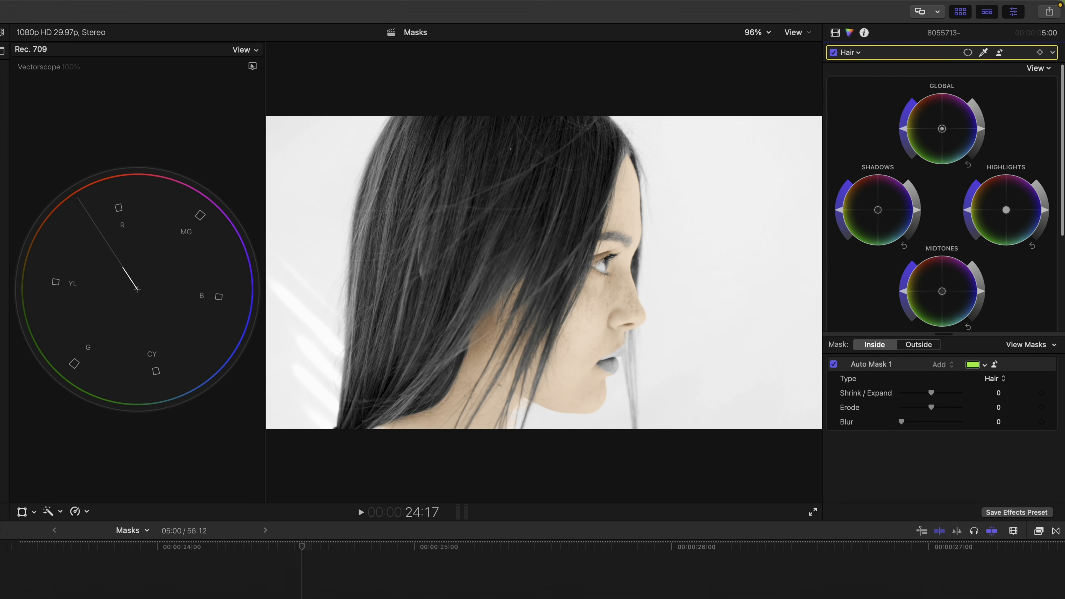
mouse_move(889, 215)
mouse_down()
mouse_move(884, 230)
mouse_move(919, 276)
mouse_move(906, 277)
mouse_move(940, 269)
mouse_up()
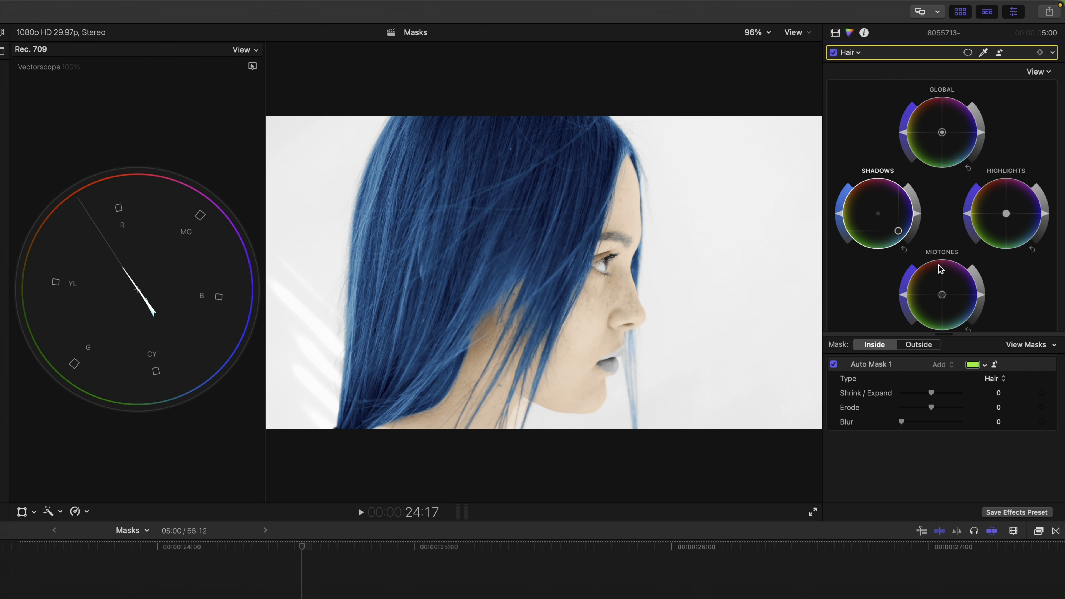
Add a third Color Wheels correction and rename it as Lips.
click(859, 53)
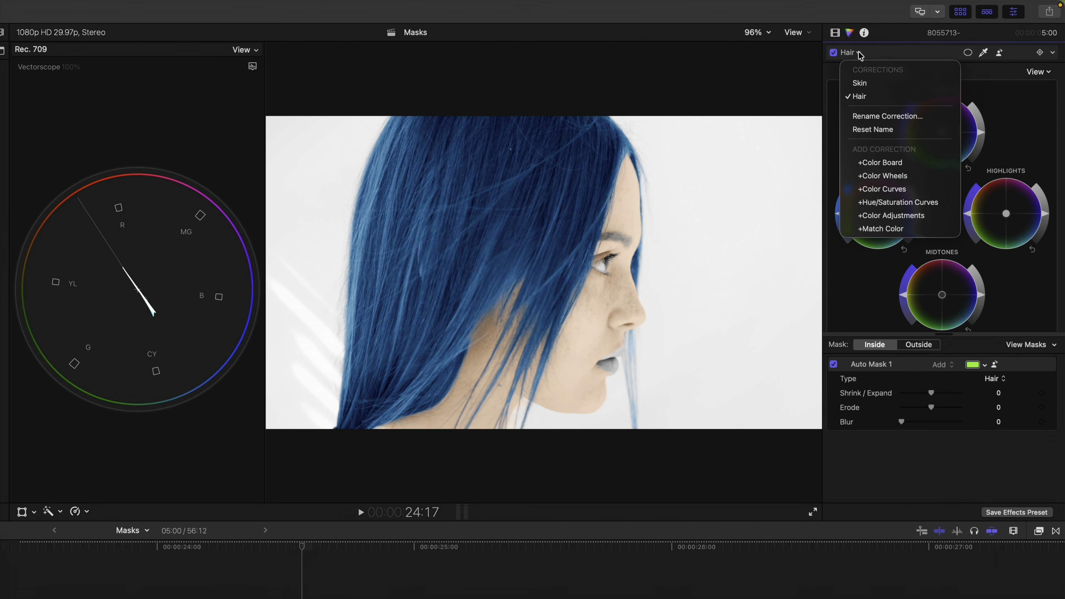
click(874, 176)
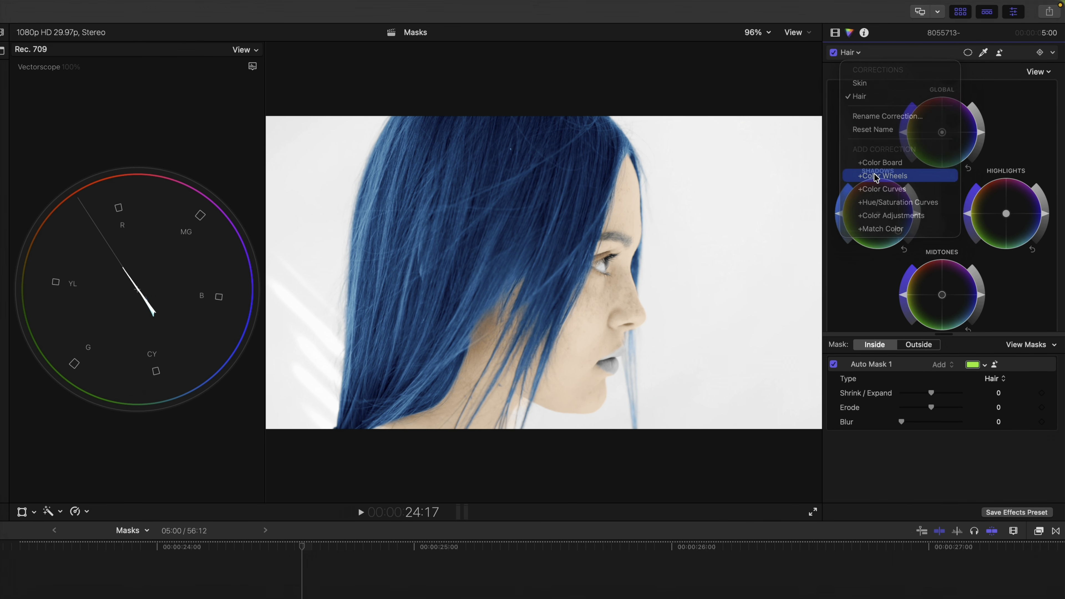
click(870, 53)
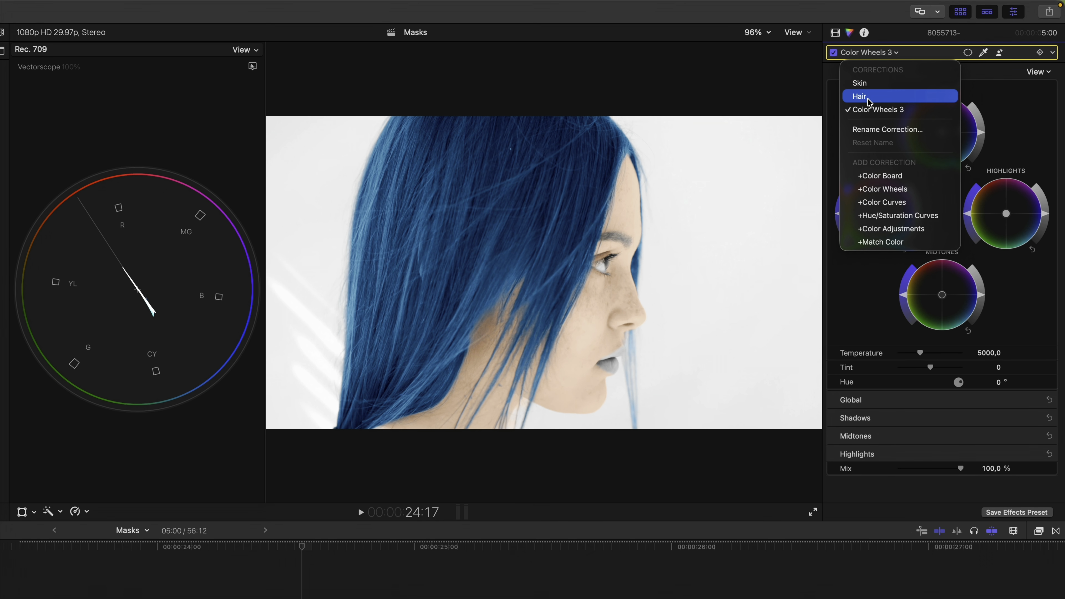
click(870, 130)
text(Lips)
key(Return)
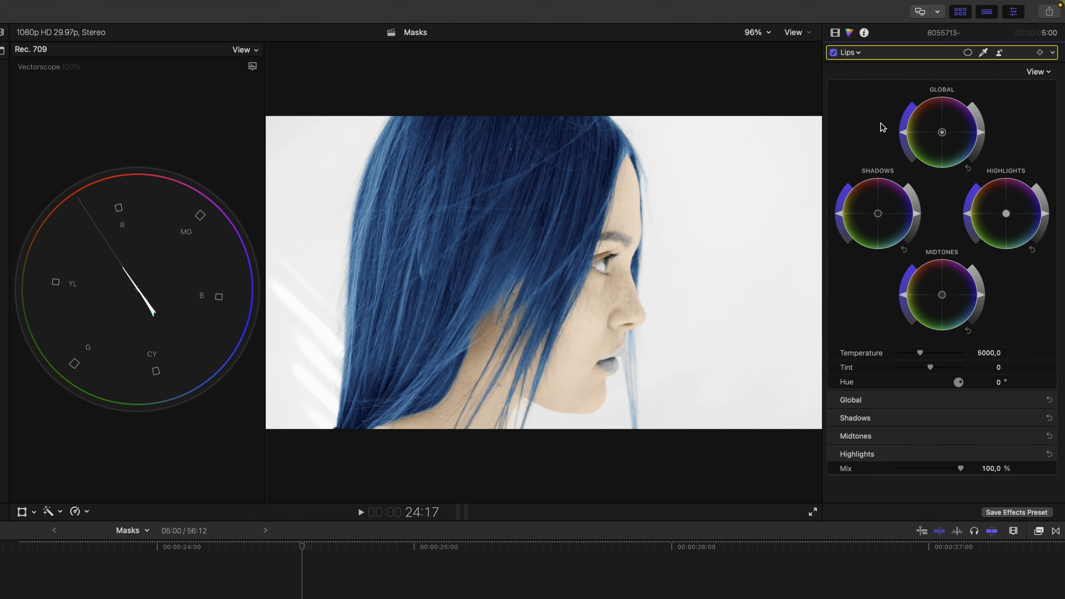
Add a Lips Auto Mask to the Lips correction.
click(1054, 54)
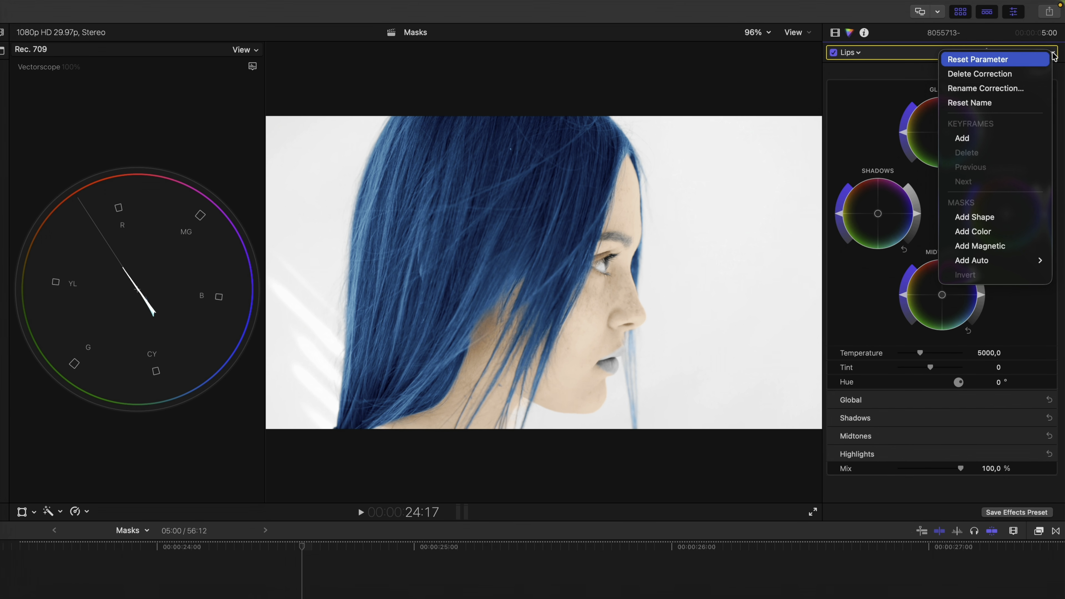
mouse_move(990, 262)
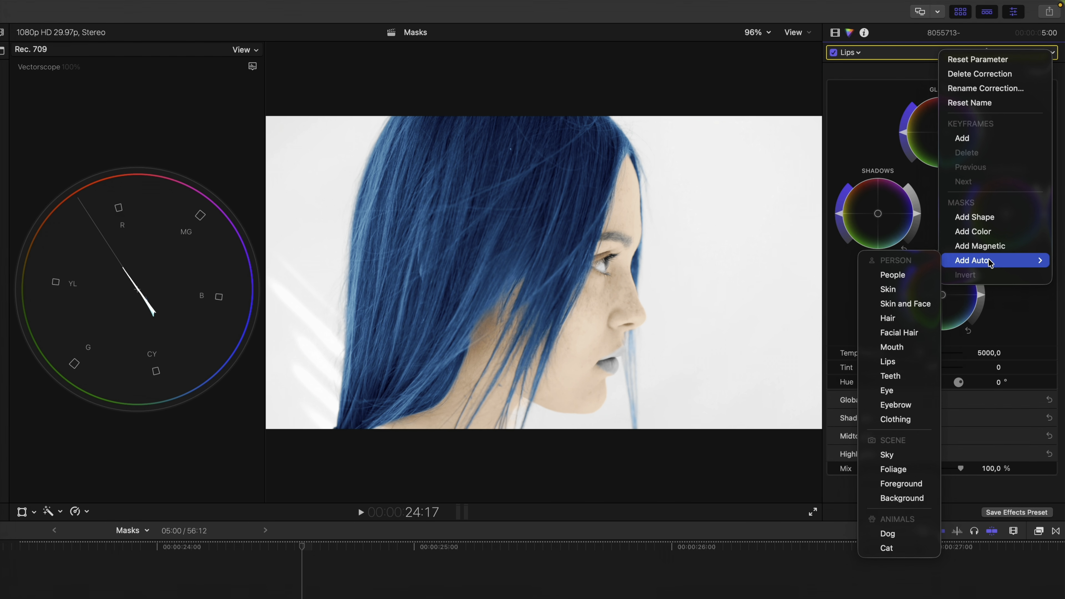
click(903, 370)
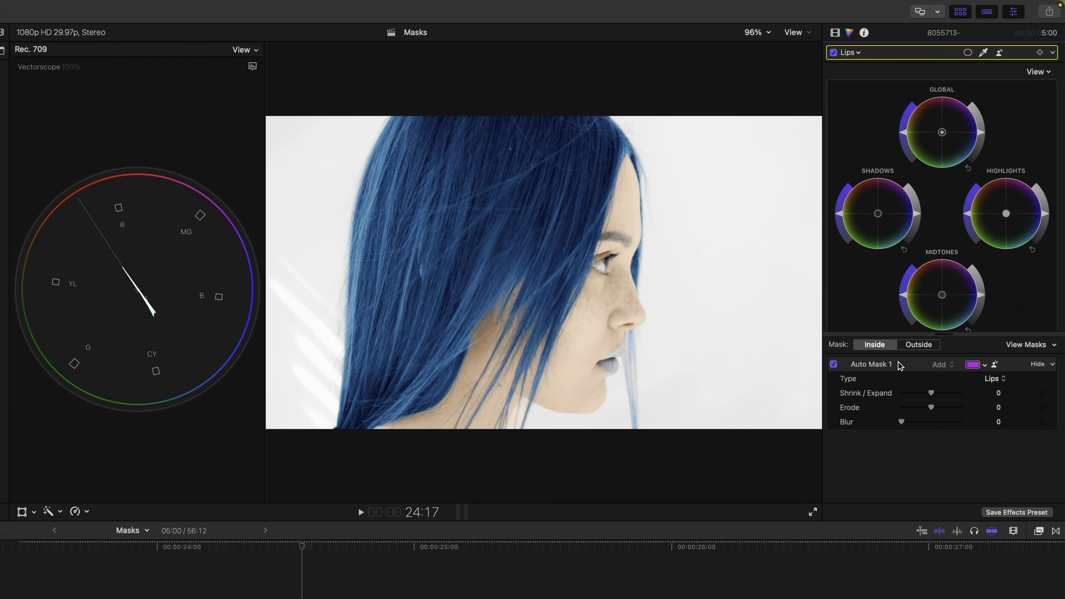
Tint the Lips correction's midtones red, its highlights orange, and its global color slightly yellow.
drag(942, 295, 932, 271)
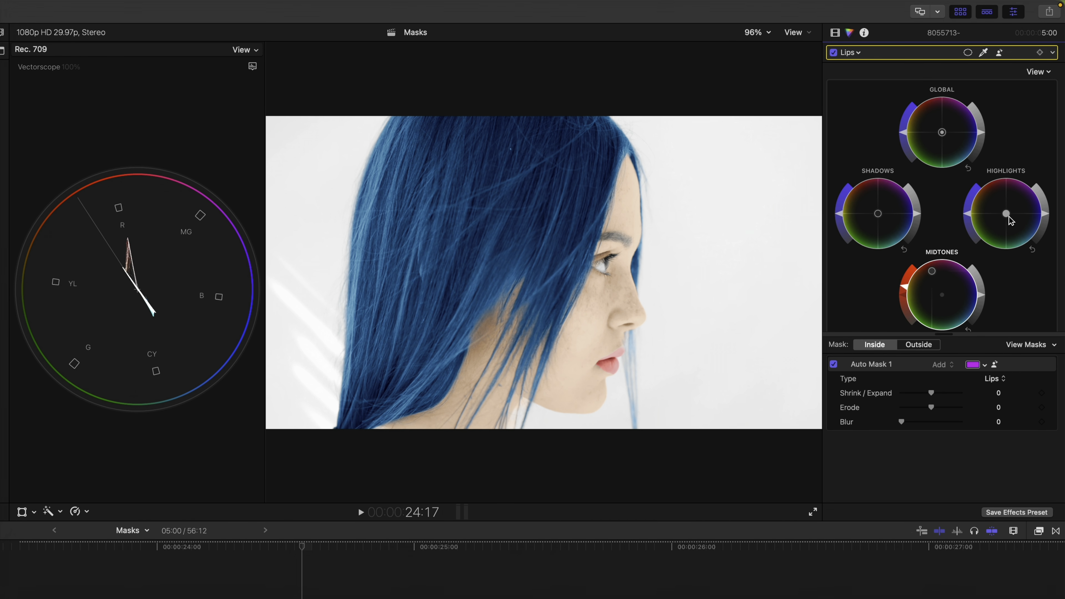
drag(1006, 214, 996, 203)
drag(942, 132, 940, 132)
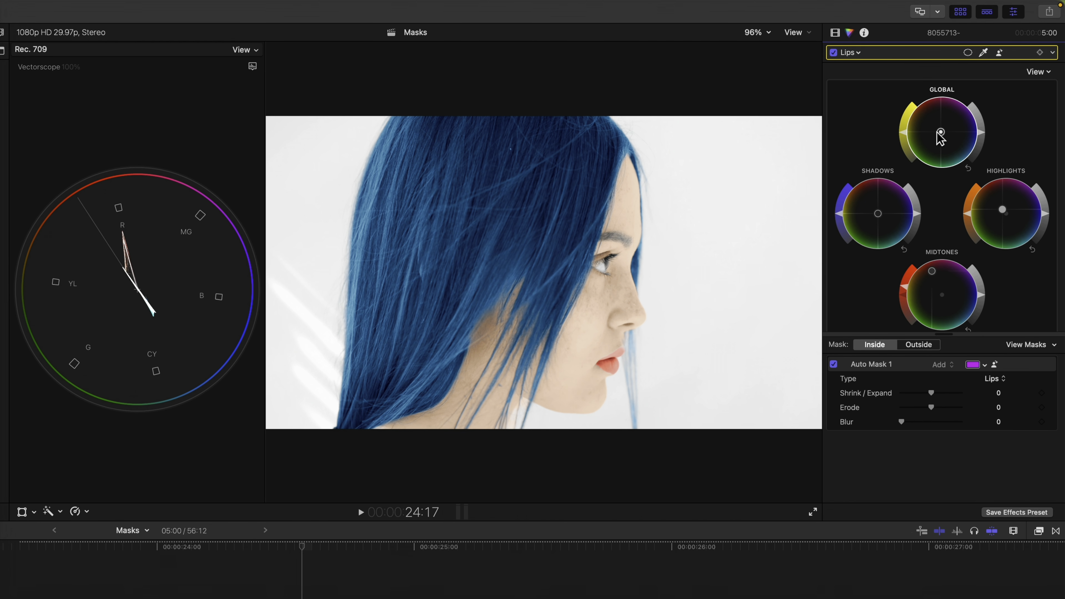
Compare the portrait clip with and without all its effects, and play it back to examine the colorization.
click(836, 34)
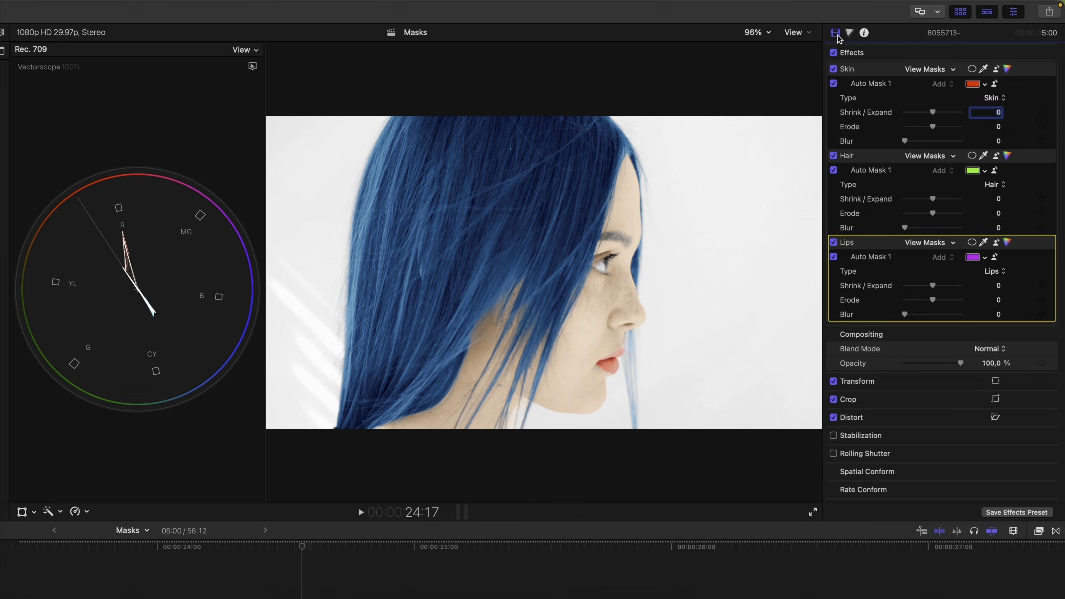
click(834, 53)
click(834, 53)
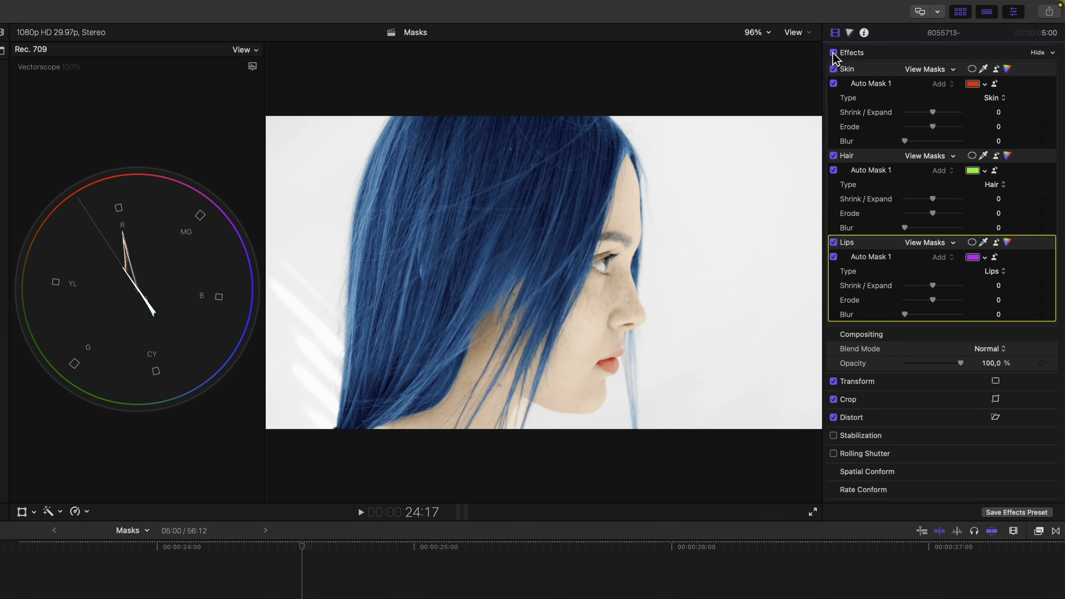
click(834, 53)
click(834, 53)
scroll(883, 172, down, 1)
key(space)
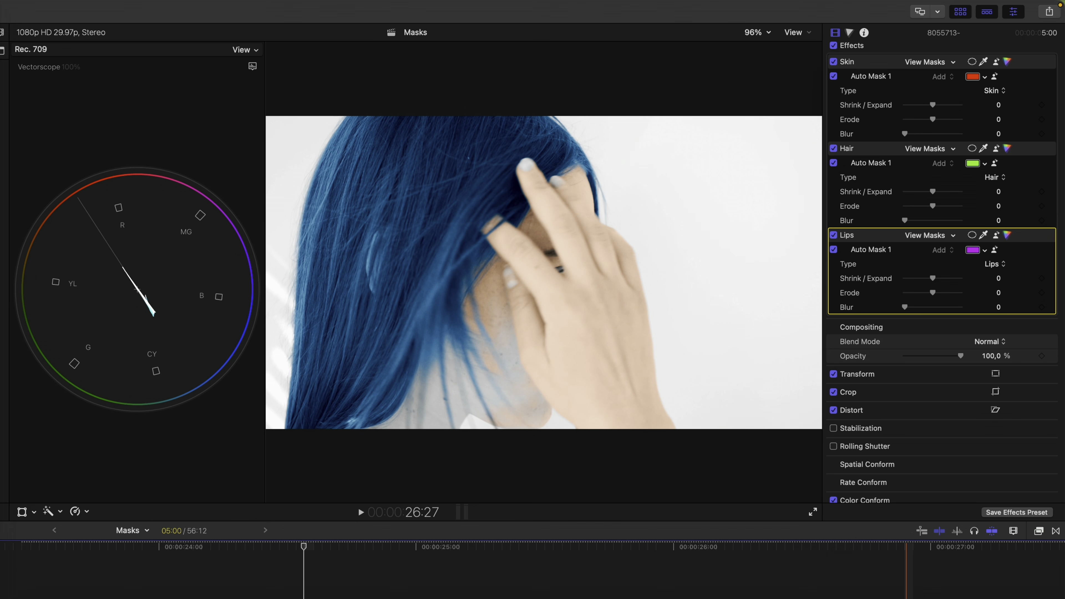
key(j)
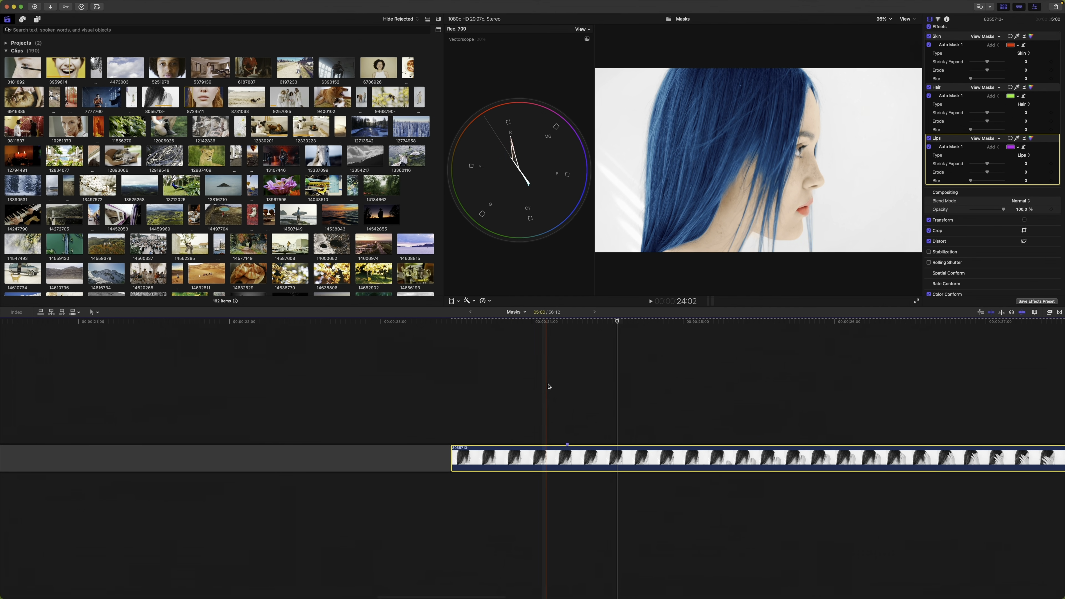
Render the colorized portrait clip and play it back around 24:07.
click(568, 387)
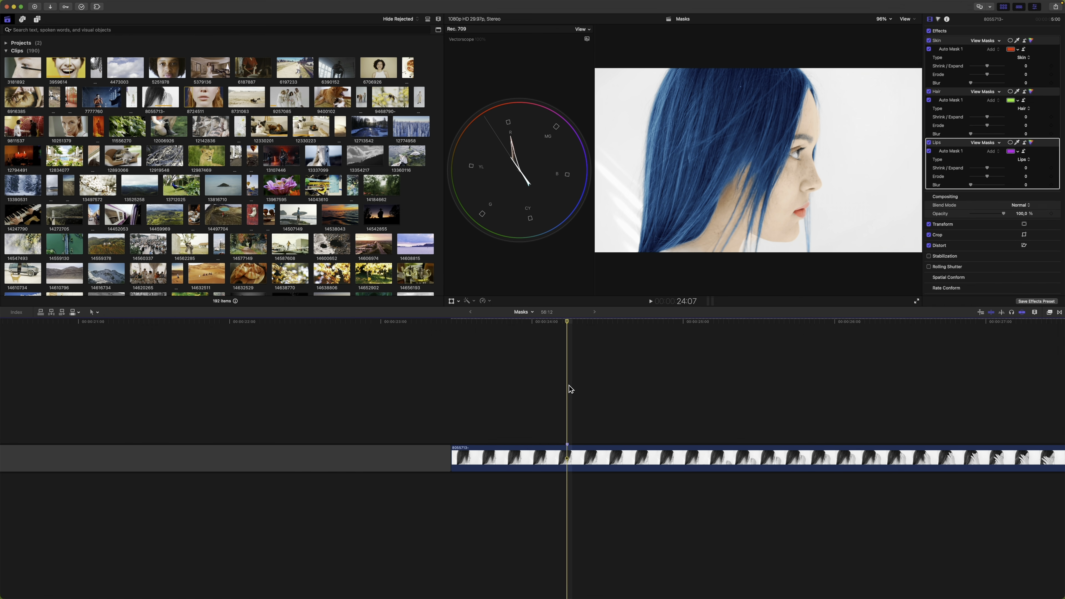
key(ctrl+r)
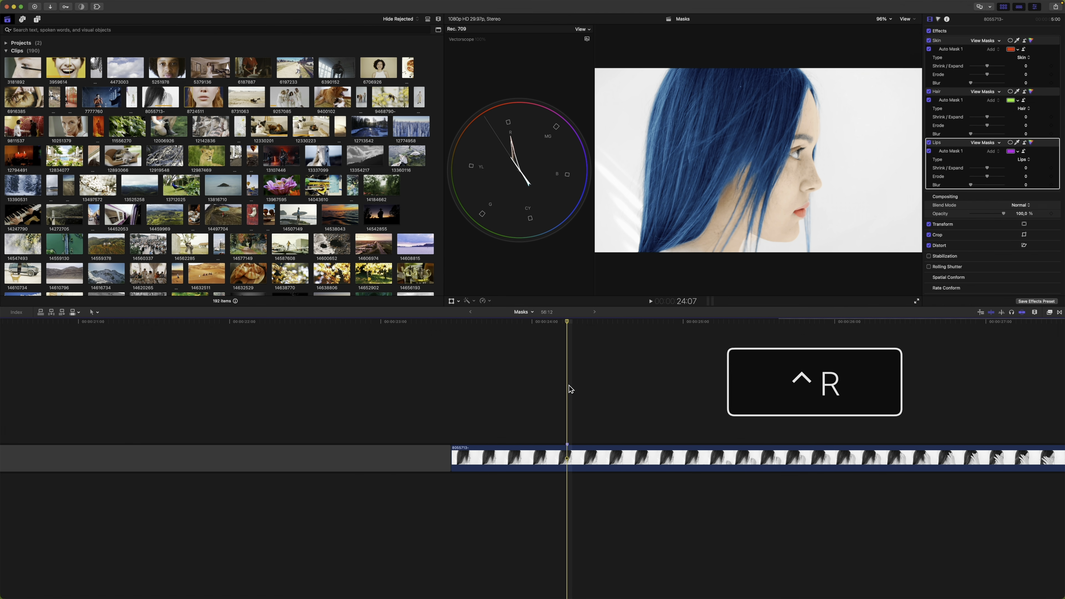
key(shift+slash)
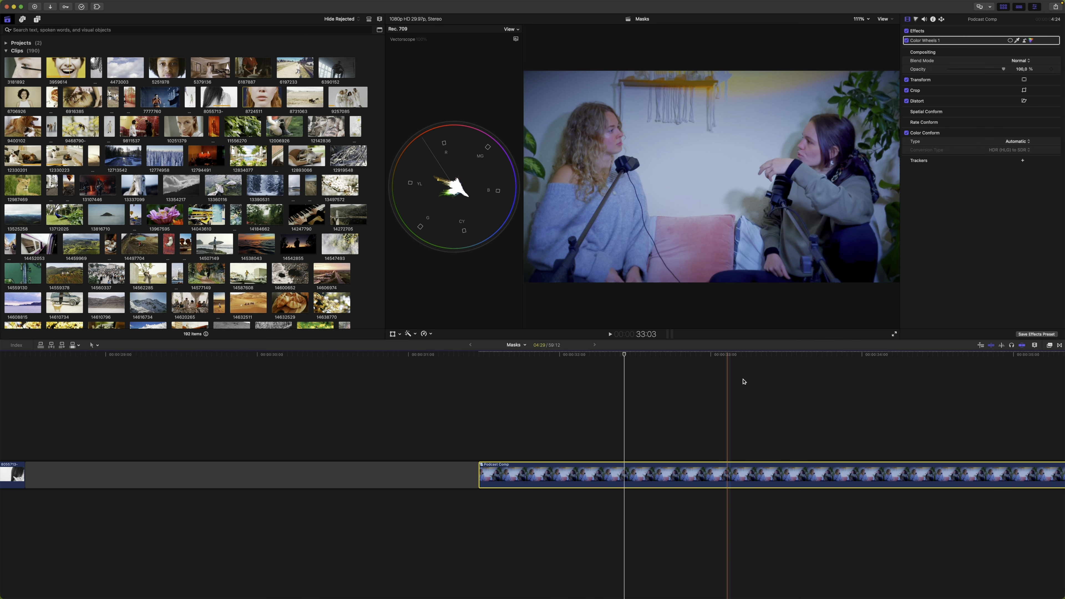
Play back a section of the Podcast Comp clip to examine its color cast.
click(787, 381)
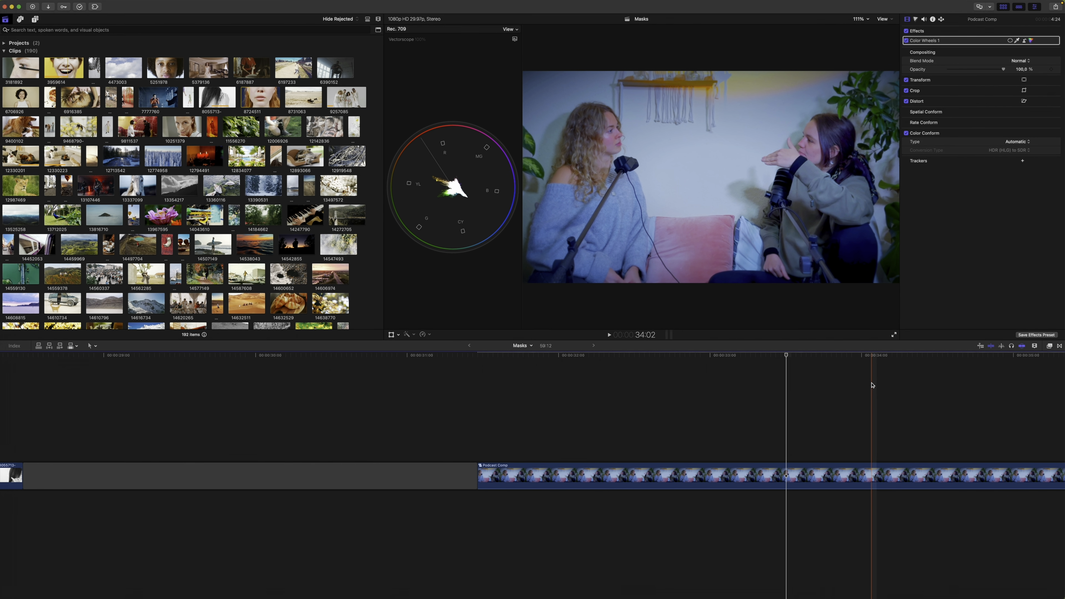
key(space)
key(space)
scroll(581, 555, right, 6)
scroll(583, 554, left, 7)
scroll(583, 554, right, 3)
scroll(584, 559, right, 2)
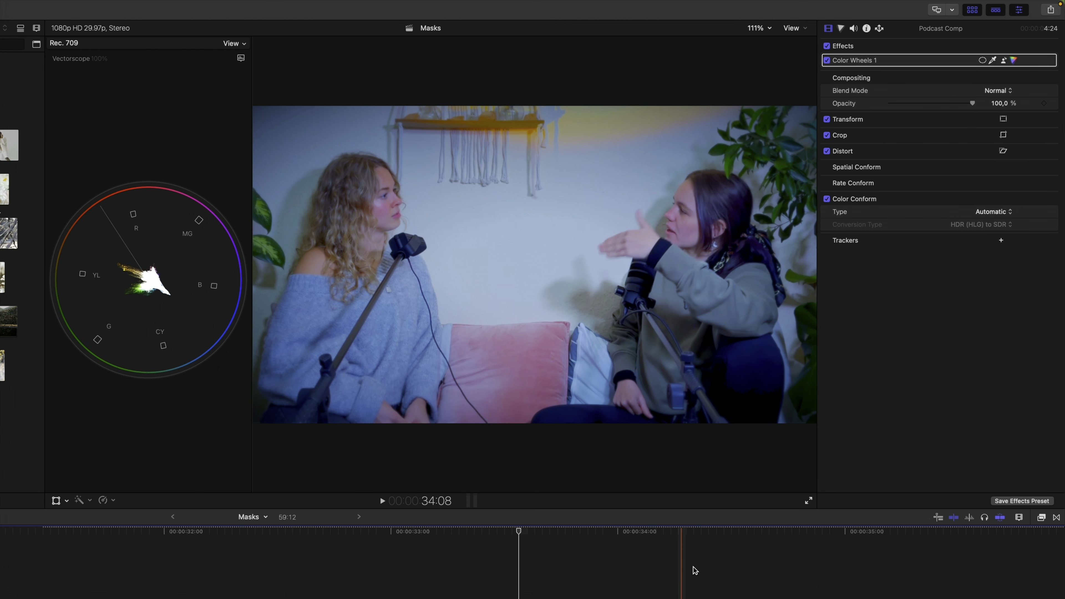
Try to isolate the dark-haired woman's skin with a 3D Color Mask on Color Wheels 1 and inspect the resulting mask.
click(574, 567)
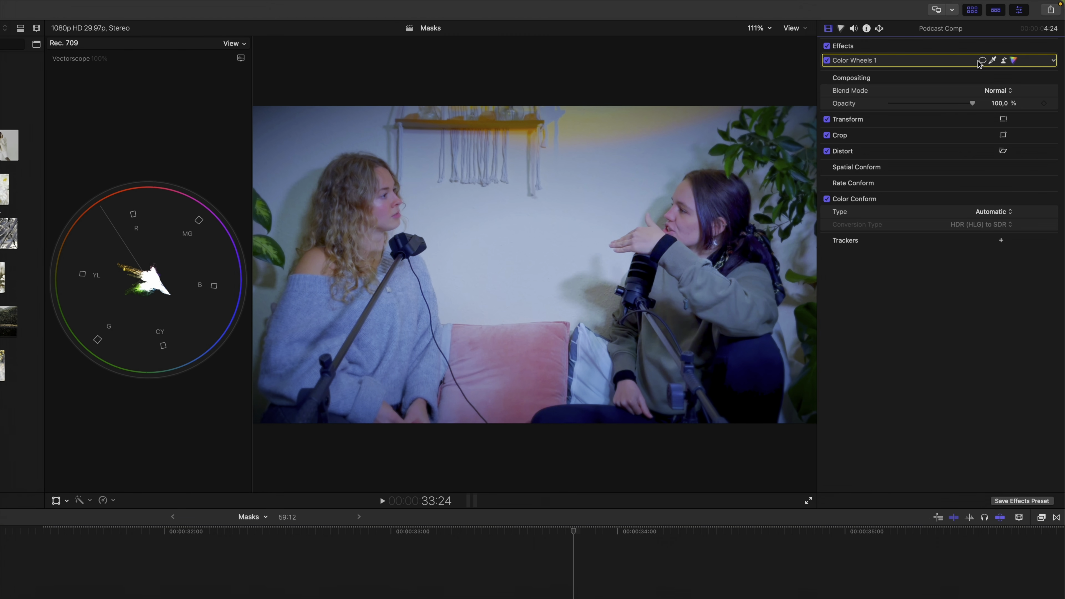
click(993, 61)
click(684, 195)
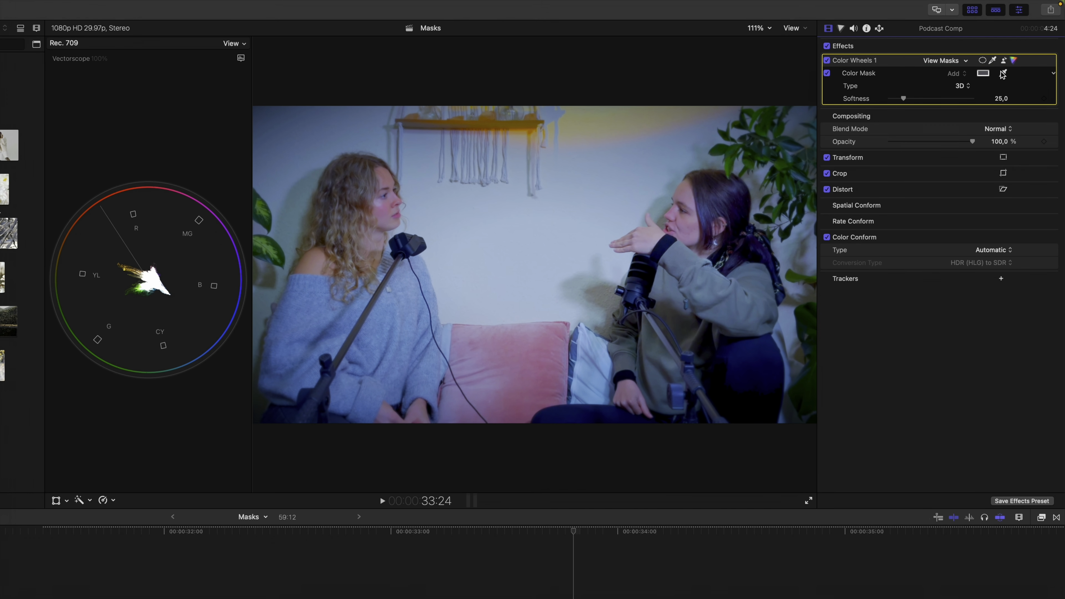
click(941, 61)
click(639, 142)
click(689, 227)
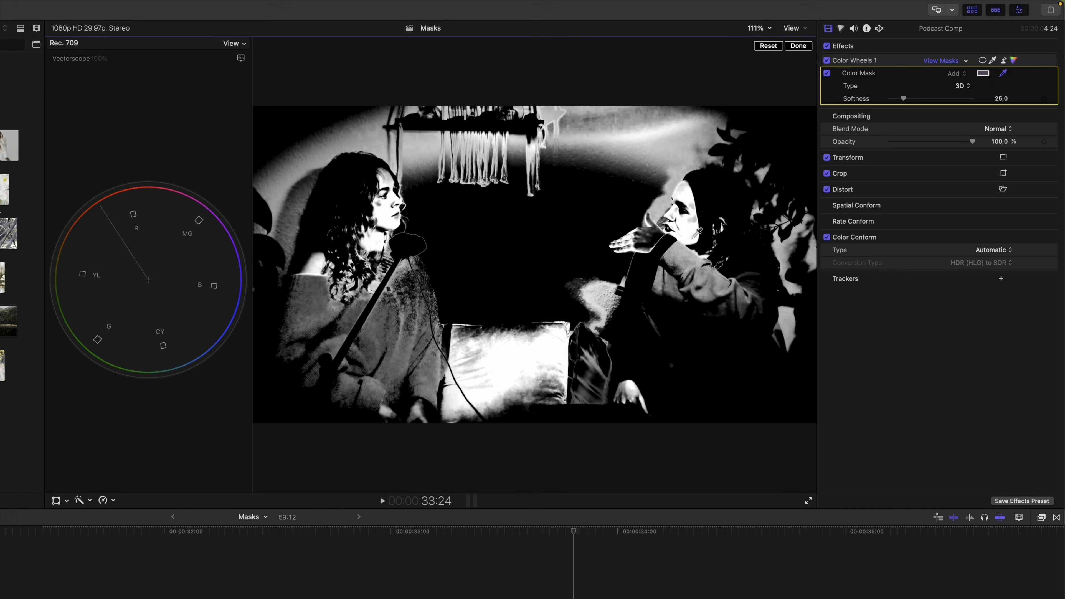
Delete the Color Wheels 1 correction from the Podcast Comp clip and scrub the clip to the frame at 32:22.
click(858, 63)
key(Delete)
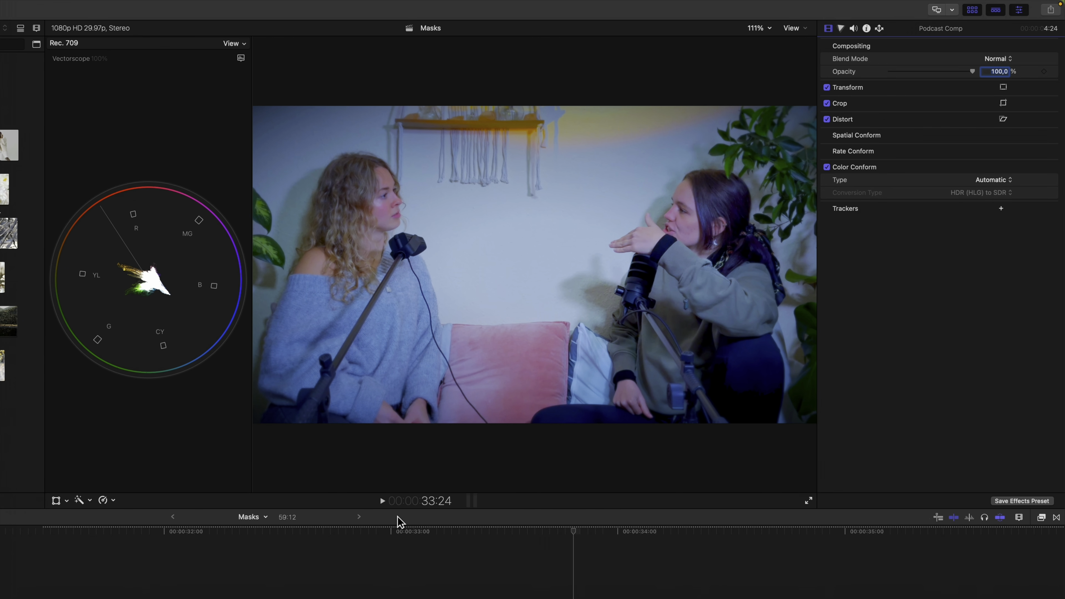
click(396, 540)
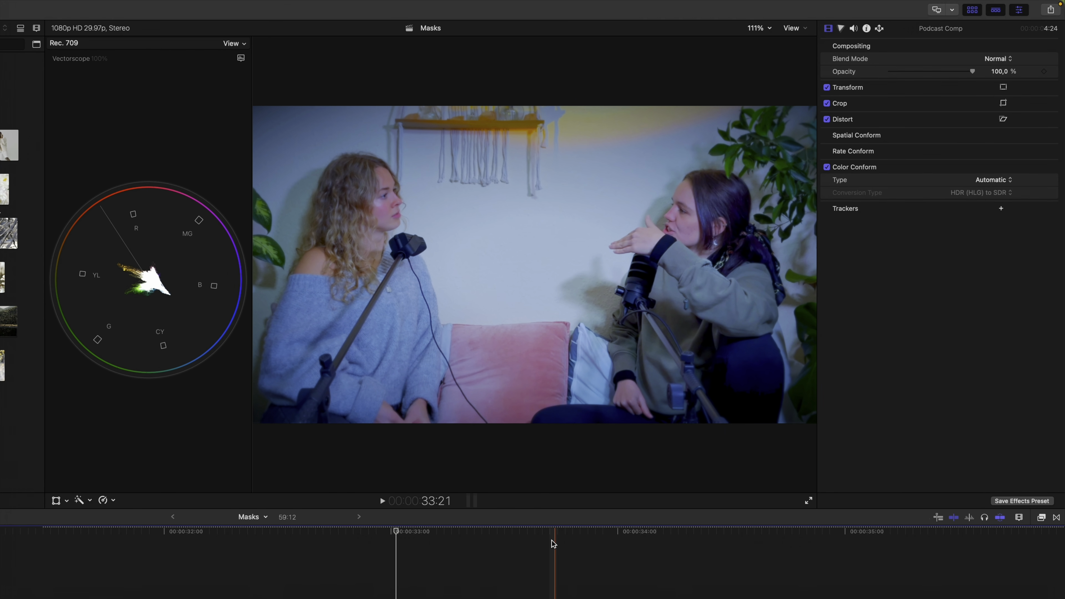
click(364, 540)
click(453, 540)
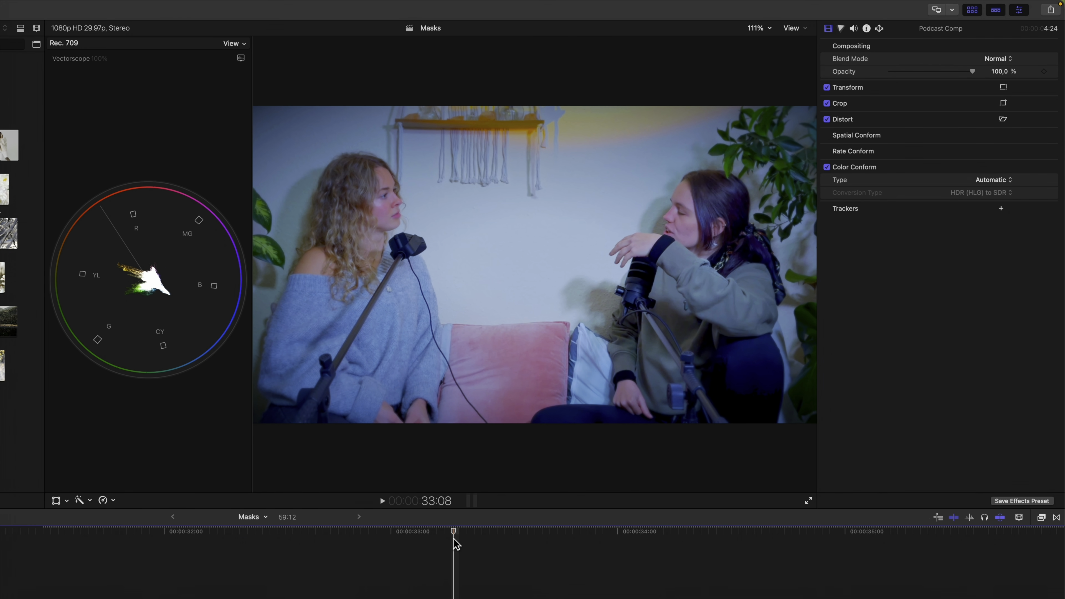
click(562, 542)
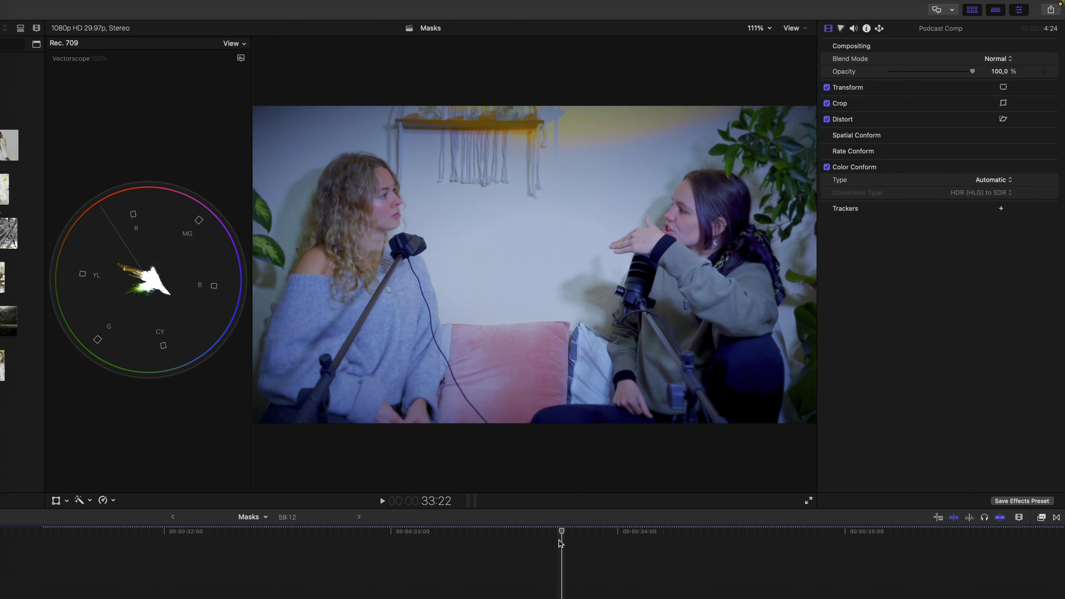
click(337, 538)
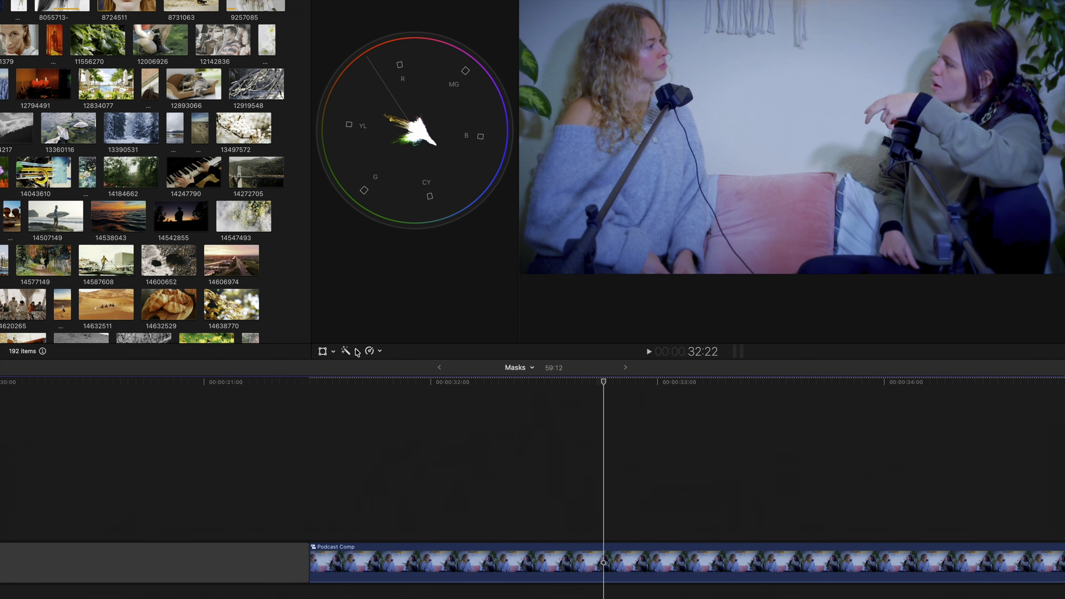
Add a Skin Auto Mask effect to the Podcast Comp clip to isolate the women's skin, and go to the frame at 32:17.
click(329, 368)
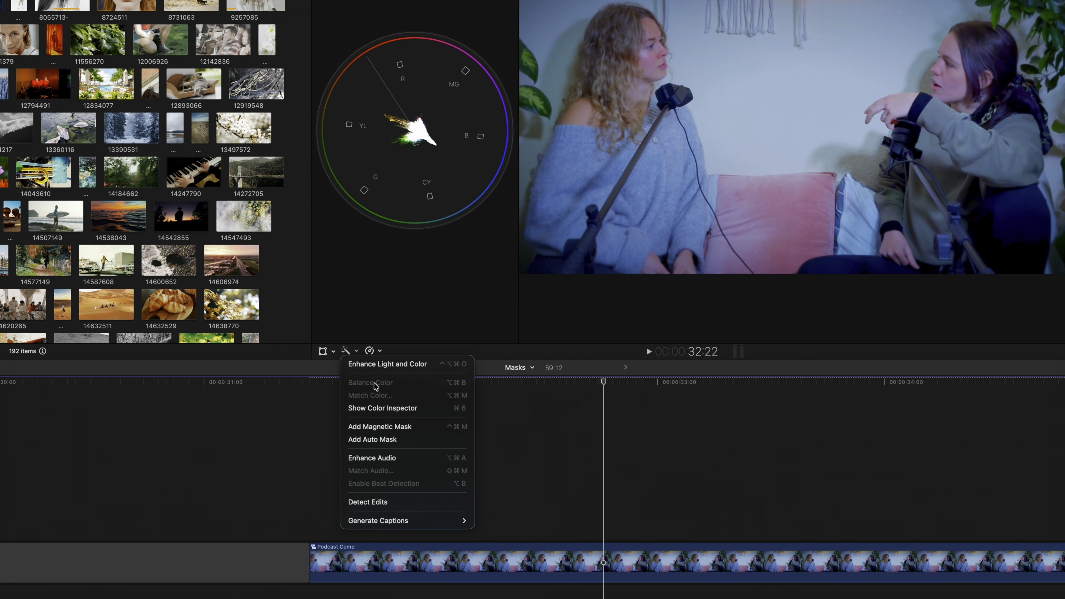
click(417, 440)
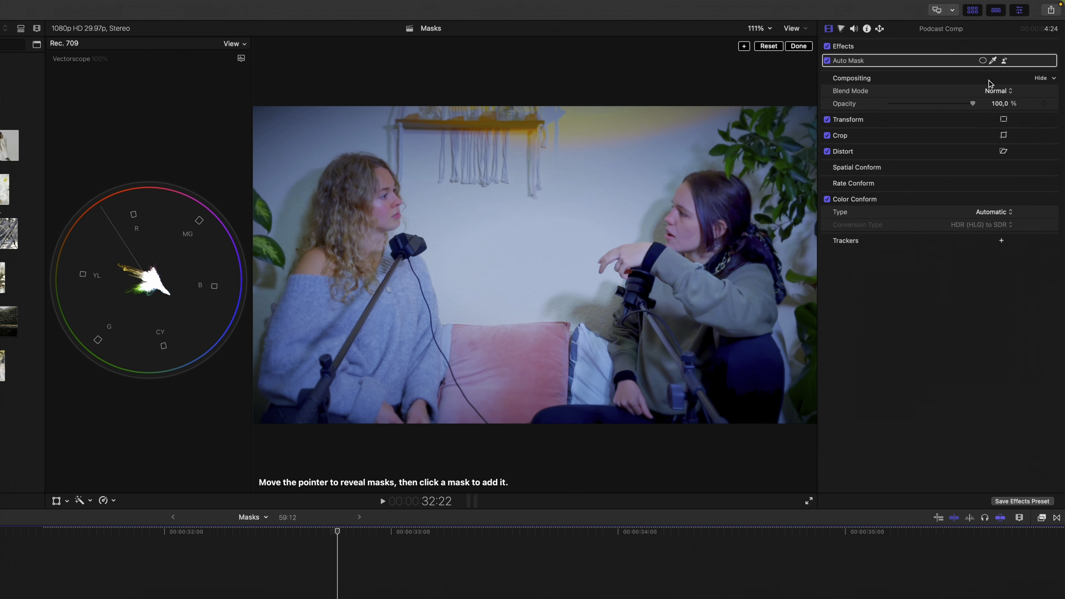
click(722, 207)
click(1025, 297)
click(992, 320)
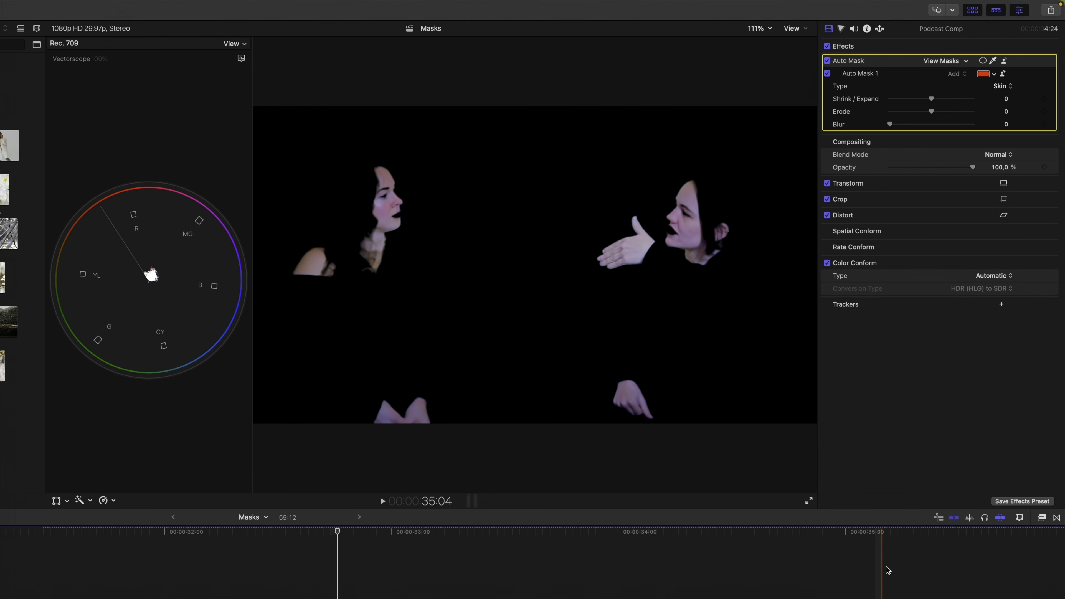
click(298, 579)
Add a Color Wheels correction and shift its midtones towards yellow-orange until the vectorscope trace follows the skin tone line.
click(841, 28)
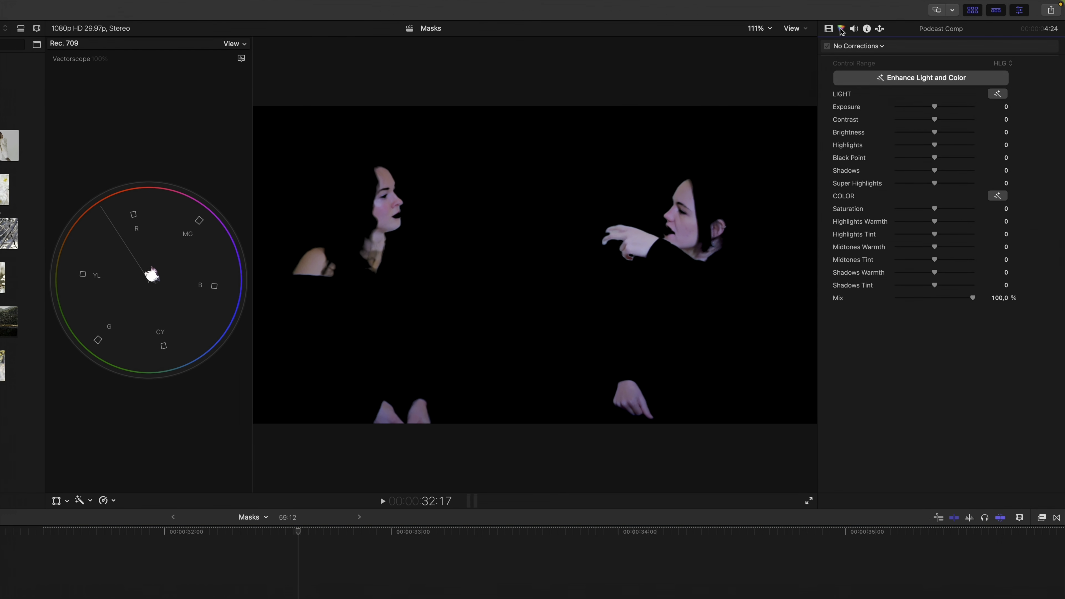
click(867, 46)
click(876, 86)
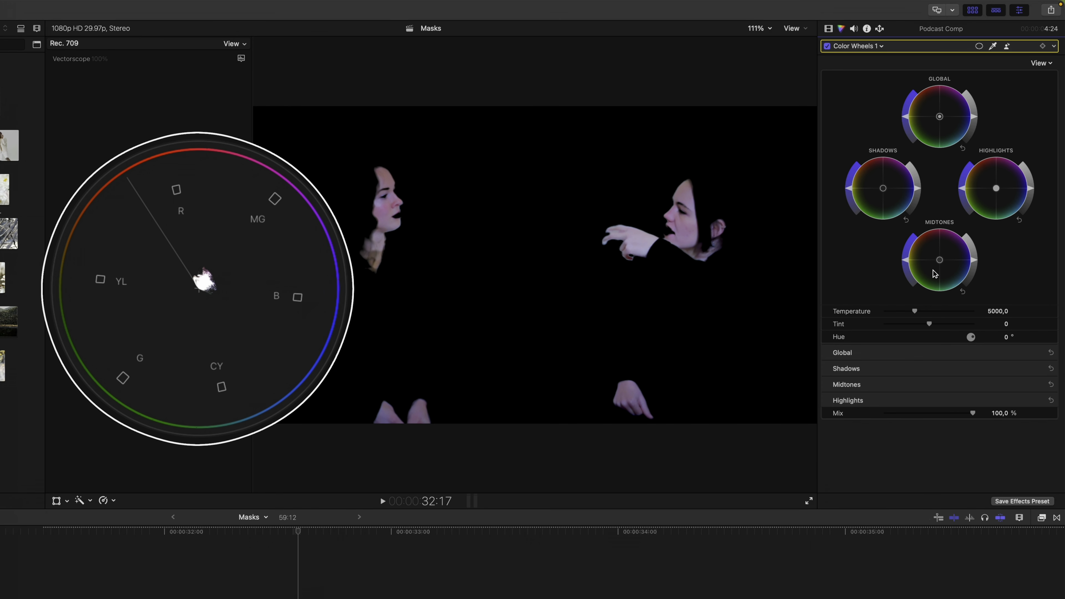
drag(940, 260, 894, 239)
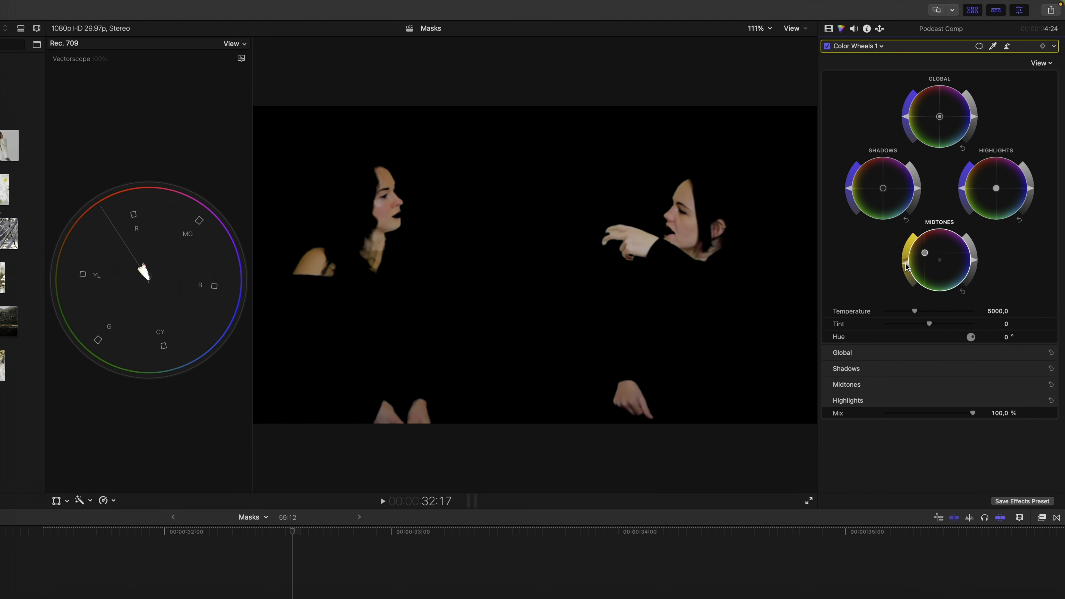
Delete the Auto Mask effect from the Podcast Comp clip and compare the picture with and without Color Wheels 1.
click(828, 28)
click(827, 60)
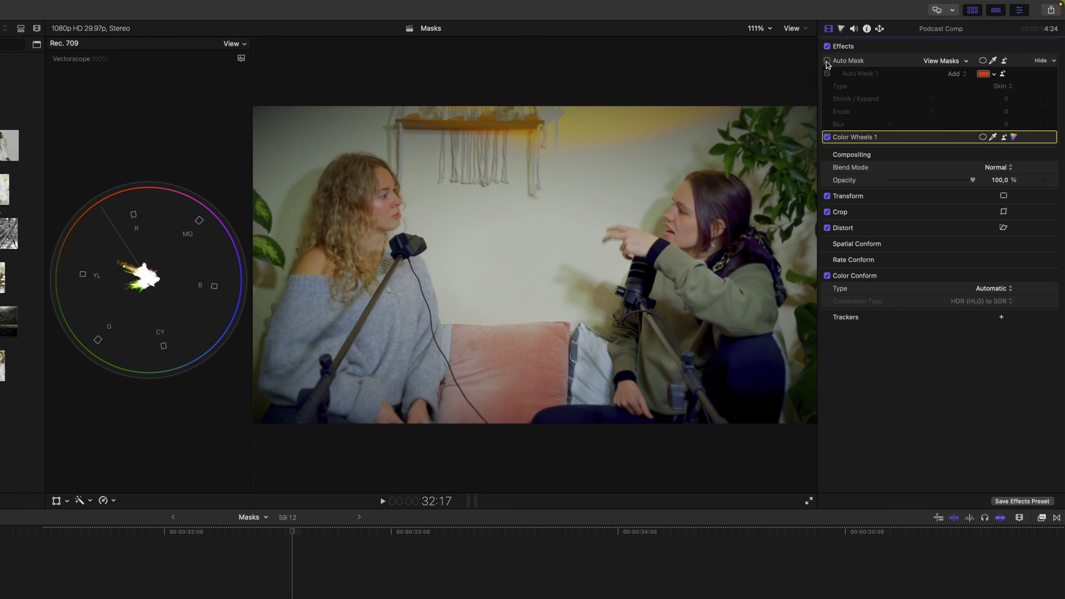
click(826, 61)
click(848, 60)
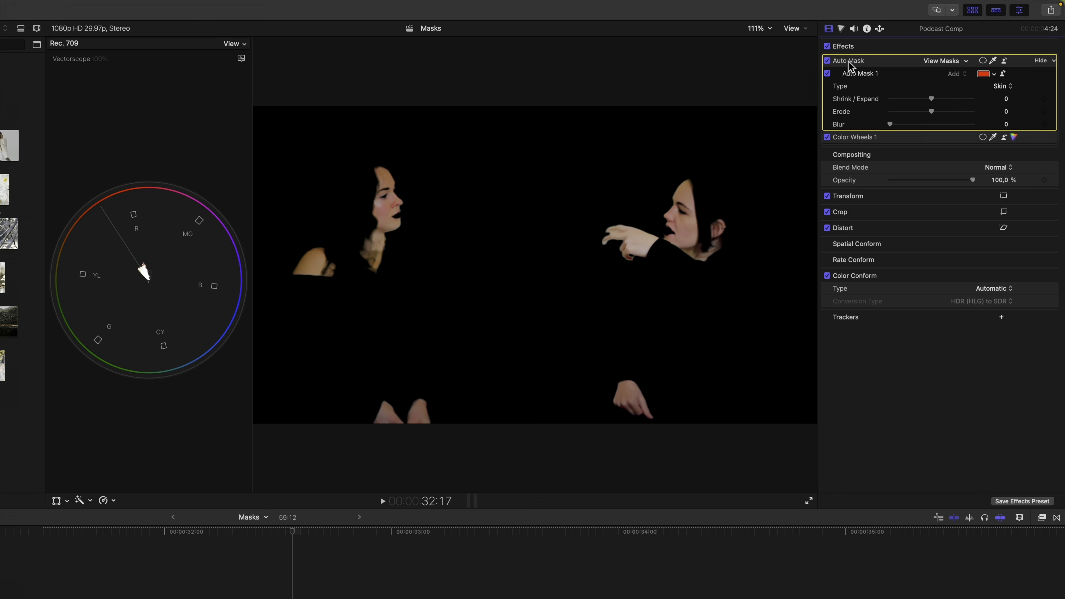
key(Delete)
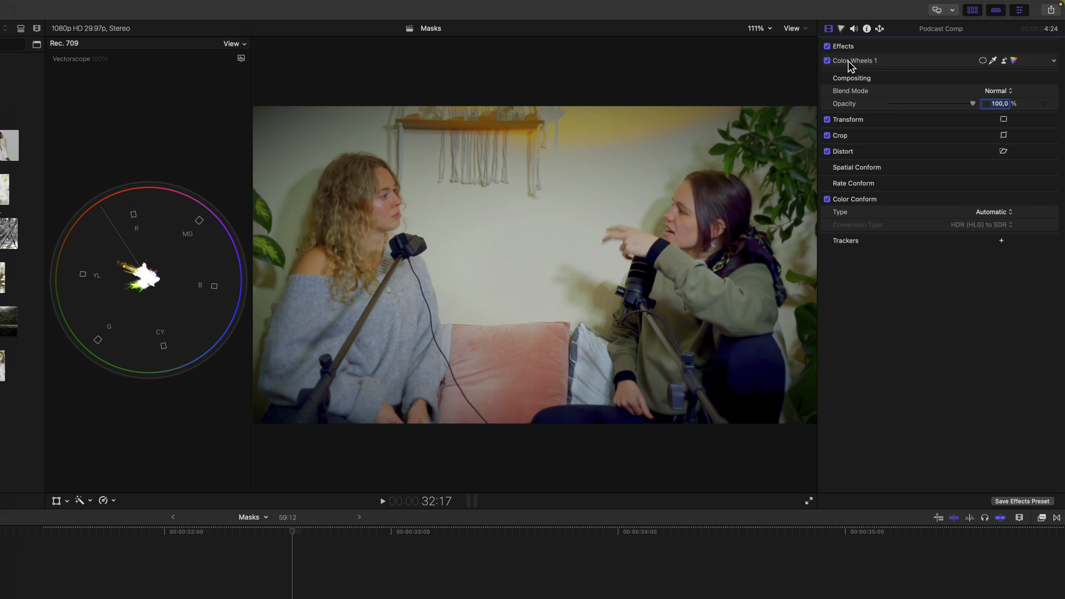
click(828, 61)
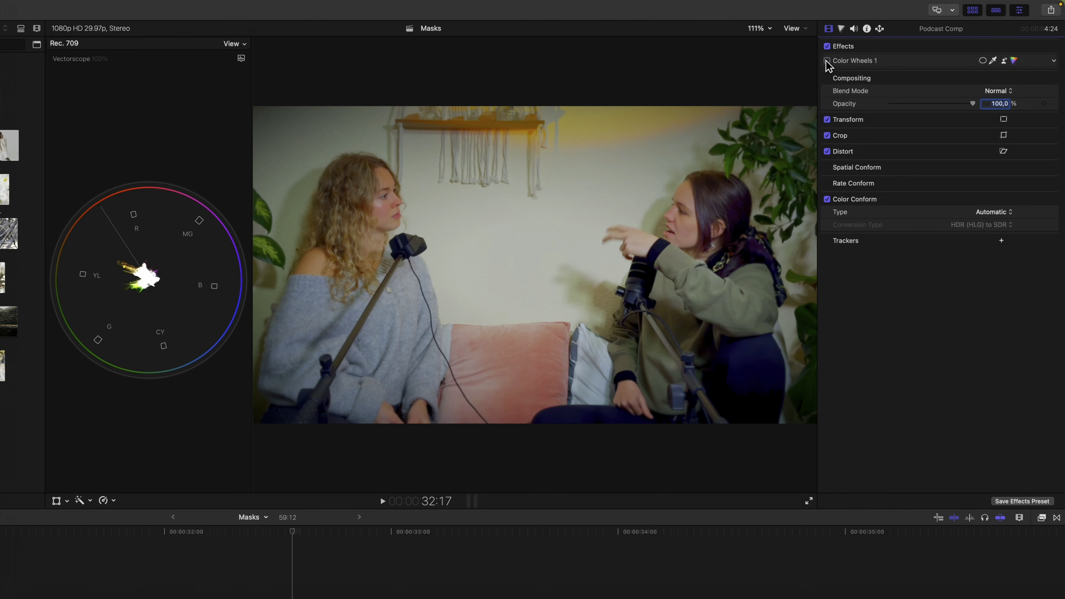
click(827, 60)
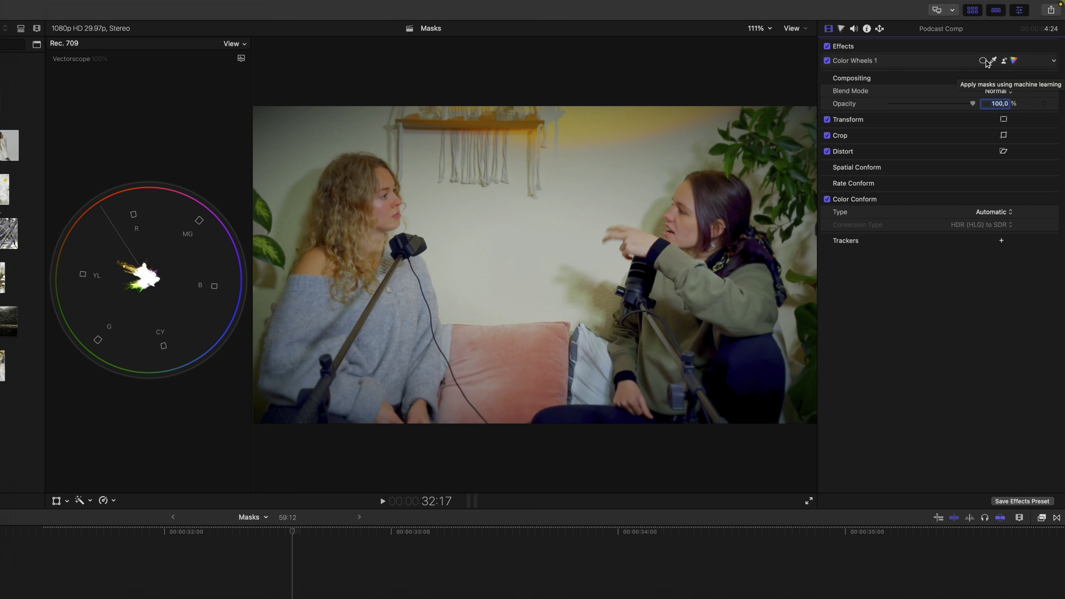
Add a second Color Wheels correction and limit it with a Background Auto Mask.
click(841, 29)
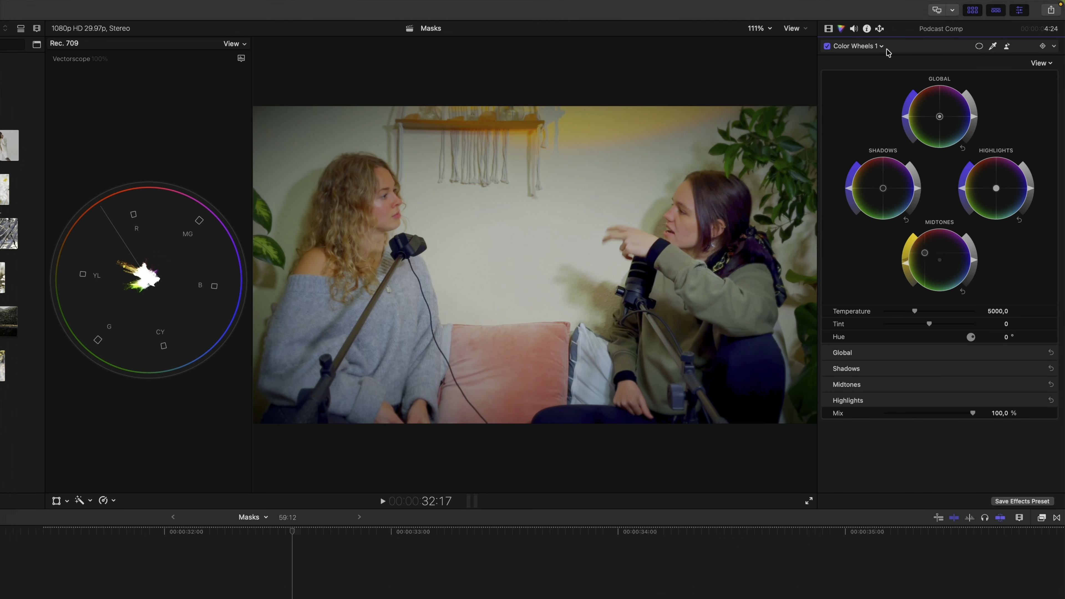
click(880, 47)
click(883, 145)
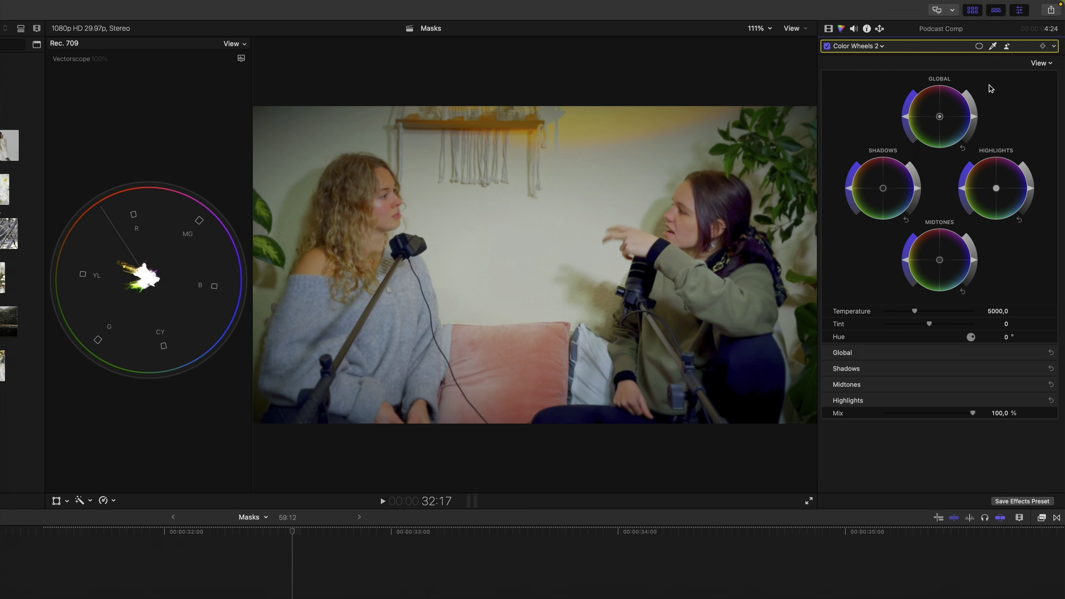
click(1006, 46)
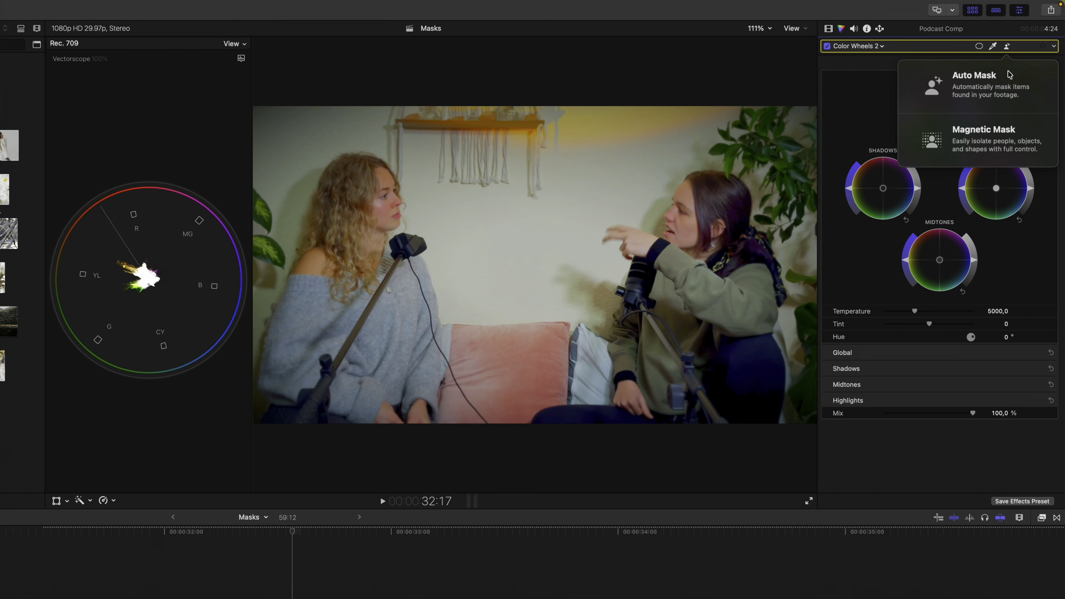
click(1008, 86)
scroll(999, 216, down, 5)
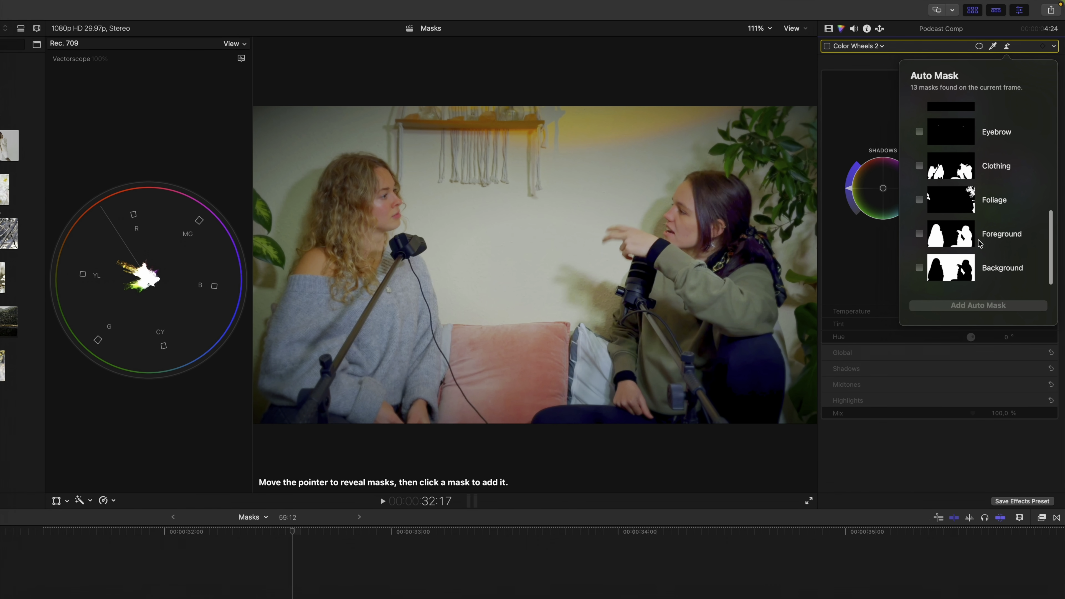
click(920, 269)
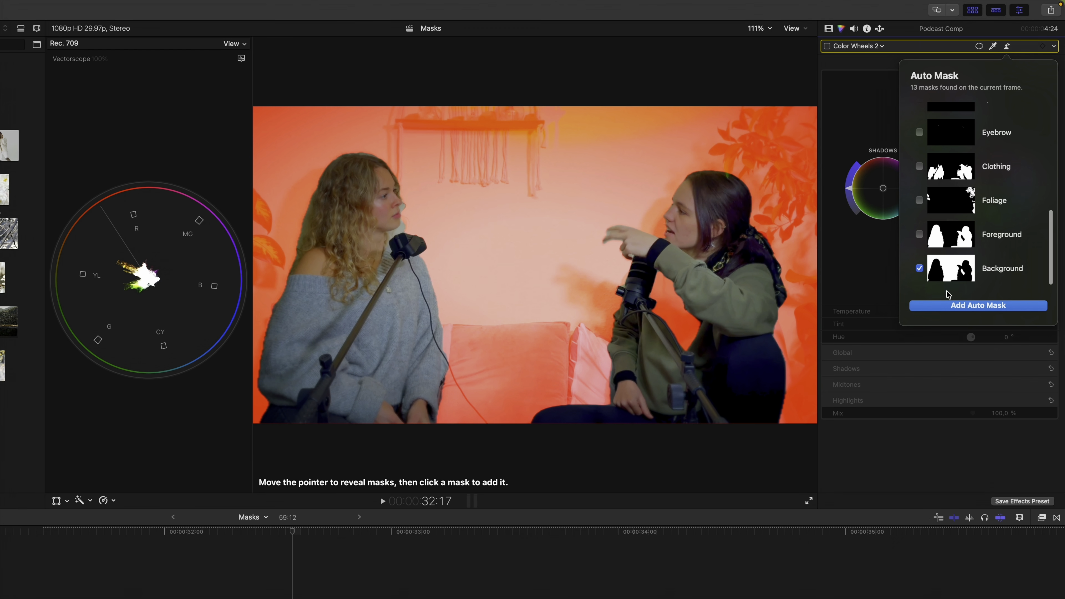
click(961, 306)
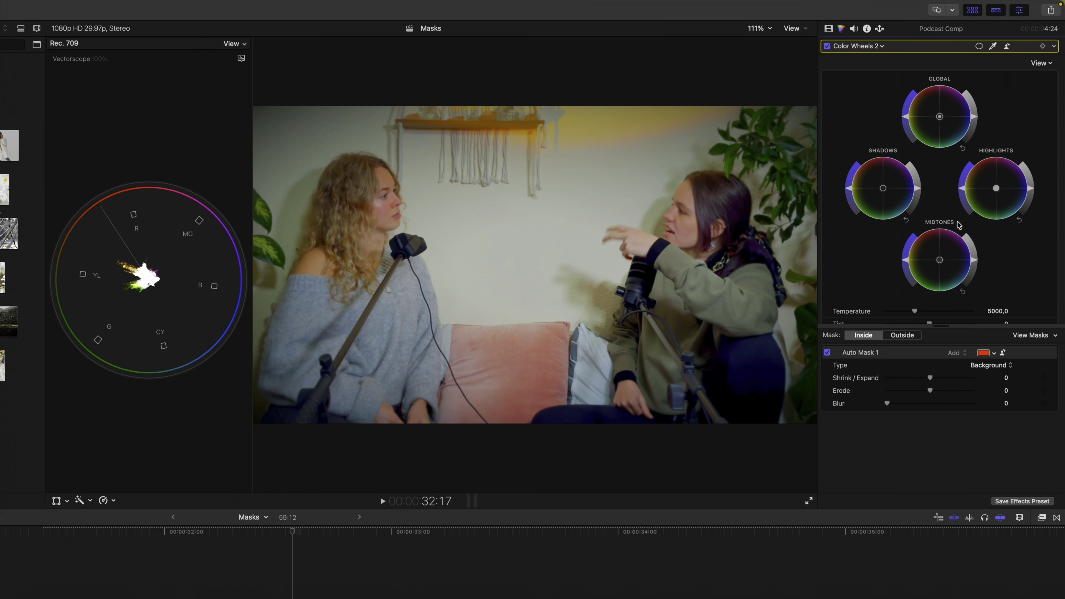
Shift the global color of Color Wheels 2 slightly towards blue.
drag(945, 131, 939, 121)
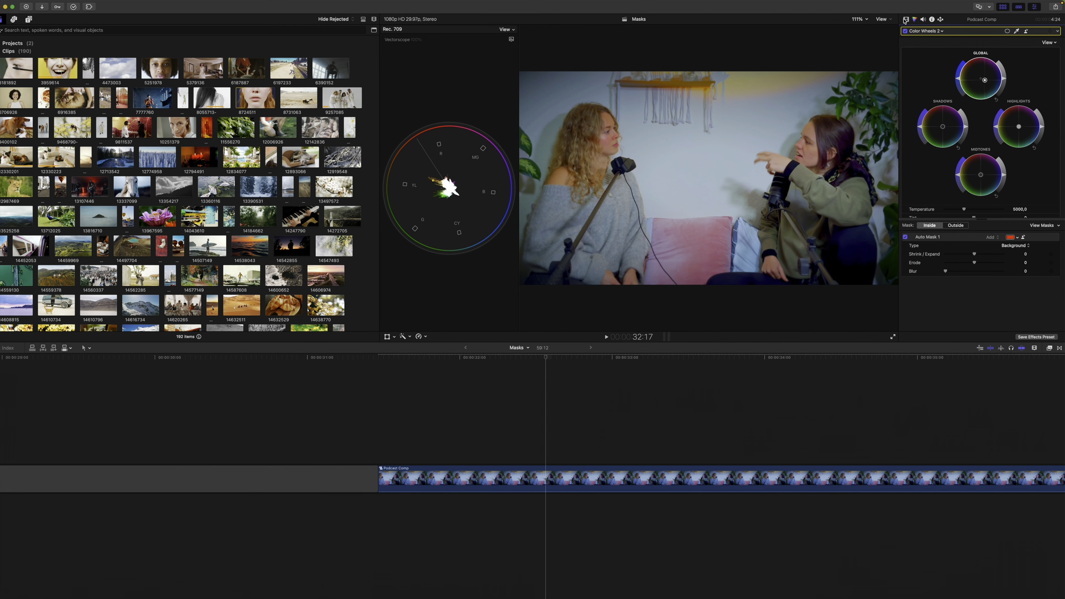
Enable the Gaussian effect on the feather portrait and limit it with its Skin Auto Mask, comparing the picture with and without it.
click(905, 20)
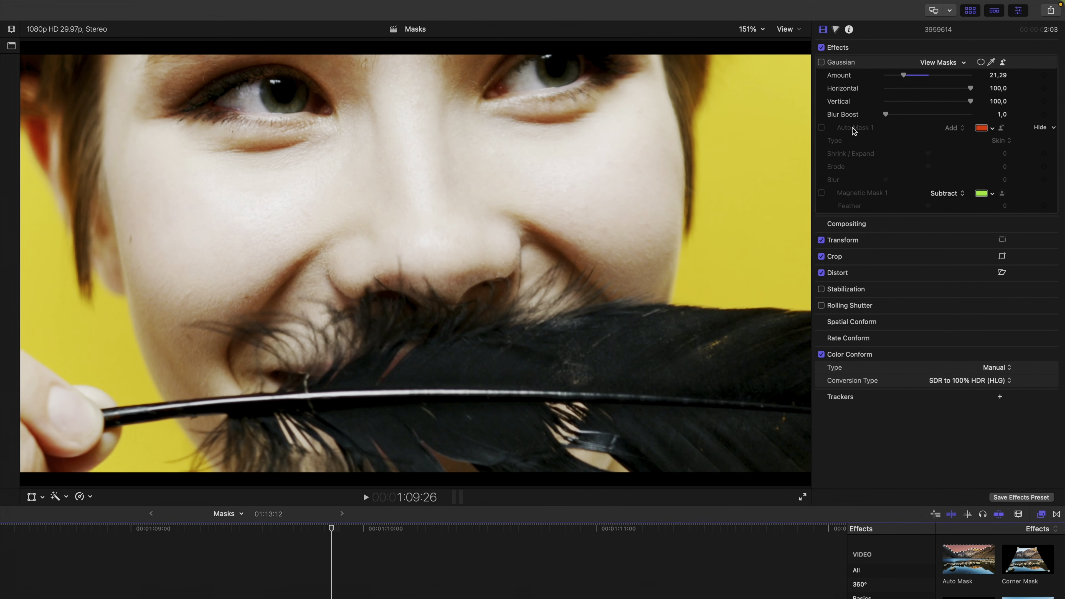
click(821, 62)
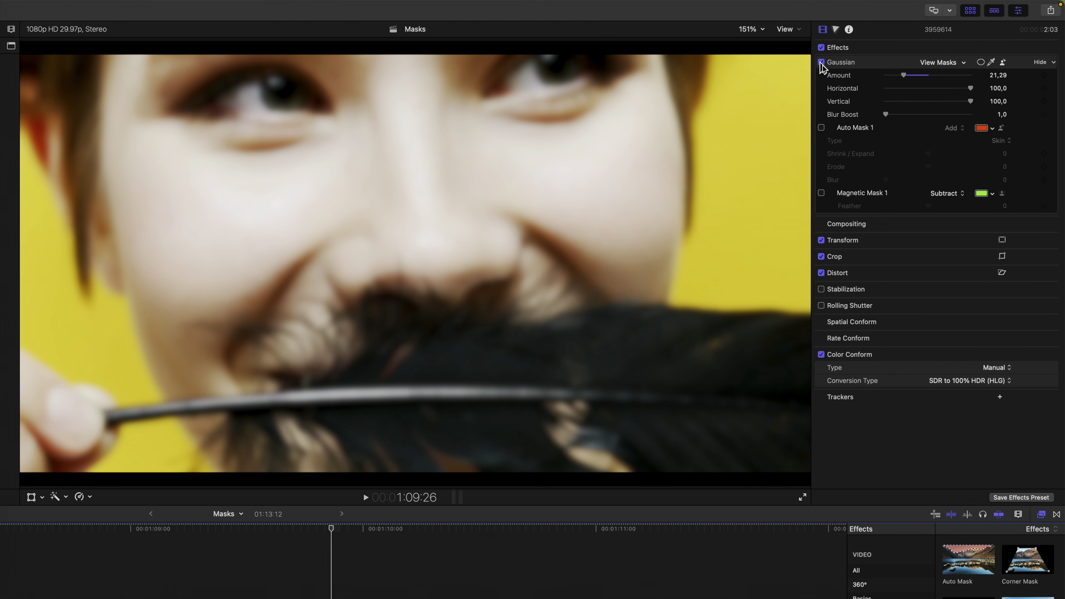
click(821, 128)
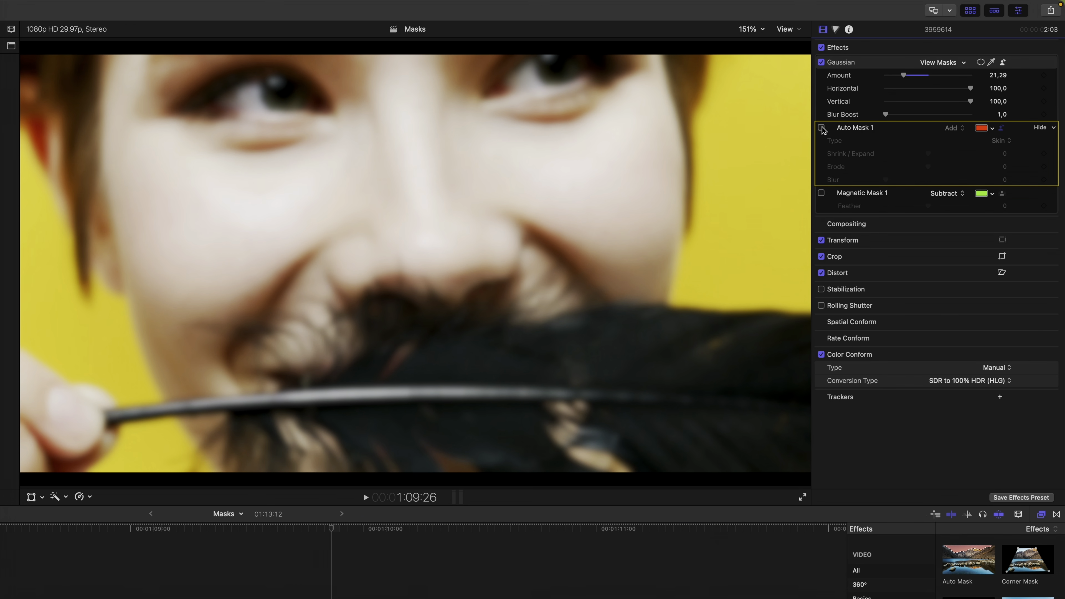
click(822, 128)
click(821, 128)
click(821, 63)
click(821, 63)
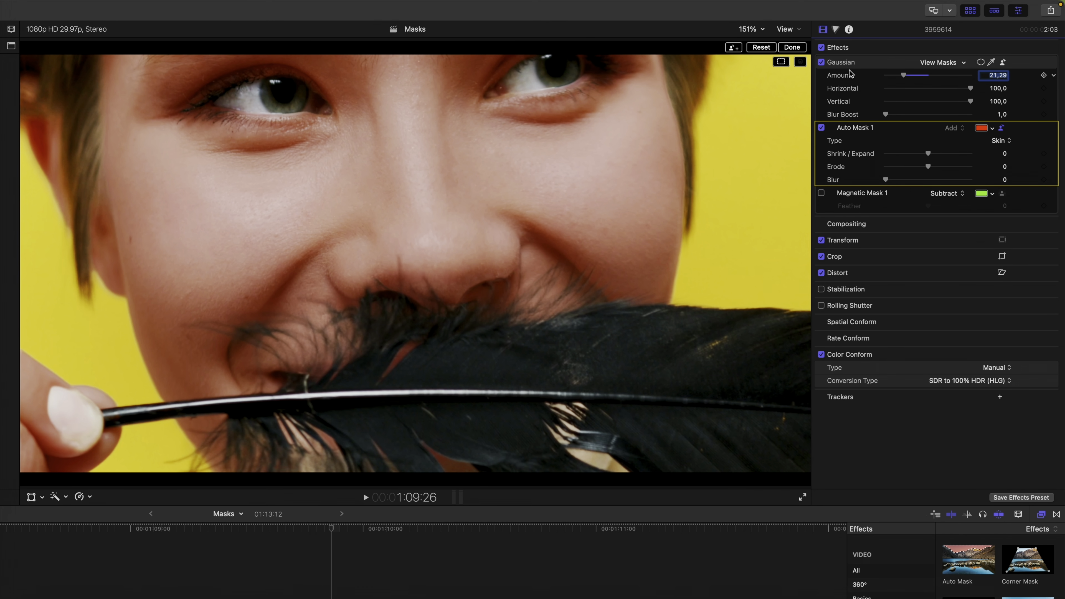
click(847, 65)
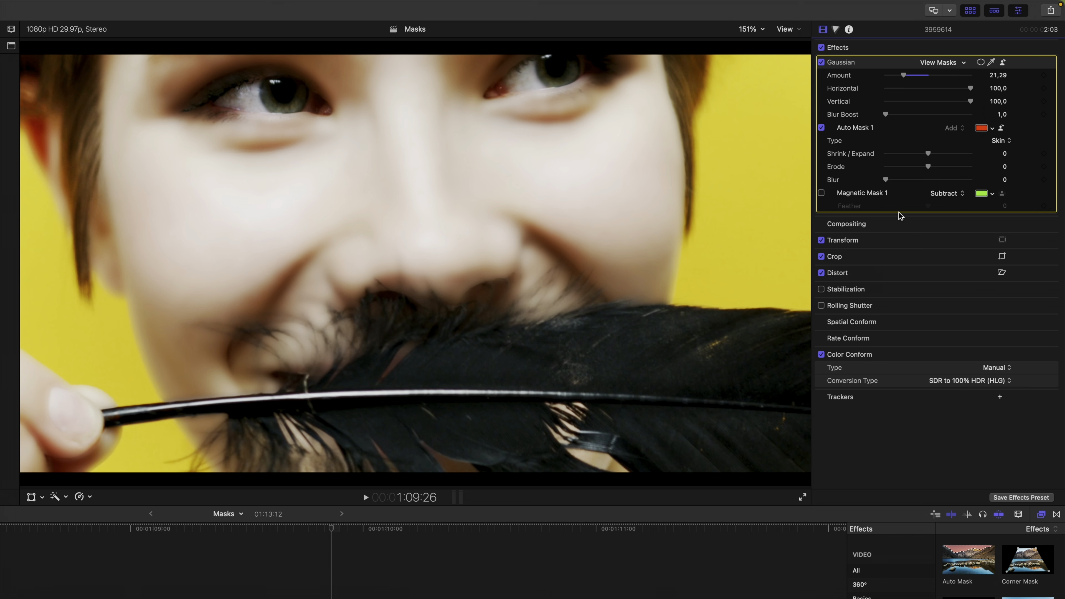
Enable Magnetic Mask 1 in Subtract mode to exclude the feather from the Gaussian blur, and slightly lower the blur amount.
click(852, 197)
click(822, 193)
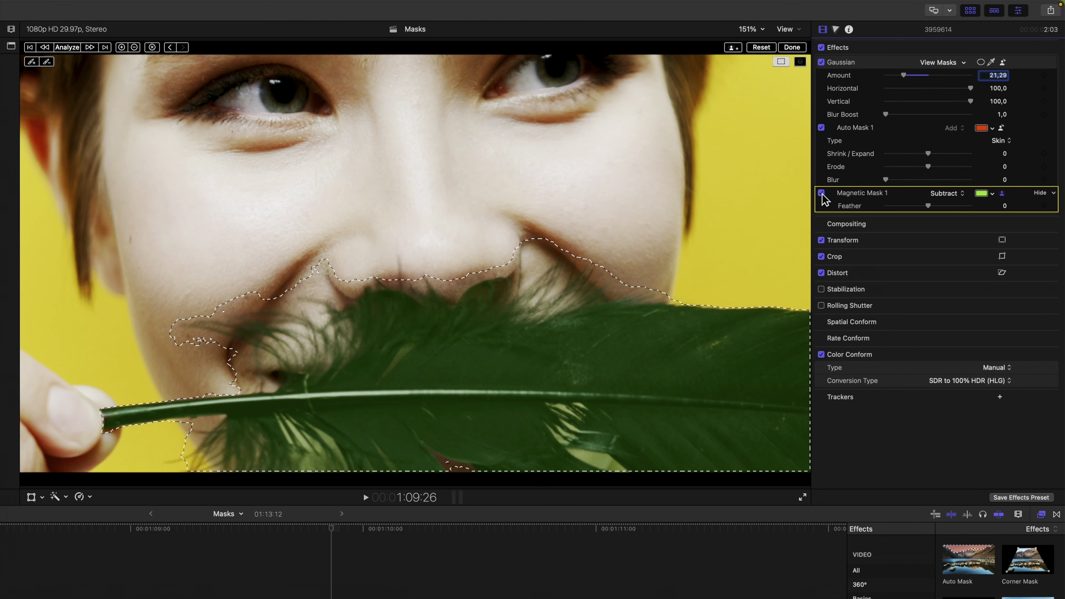
click(947, 196)
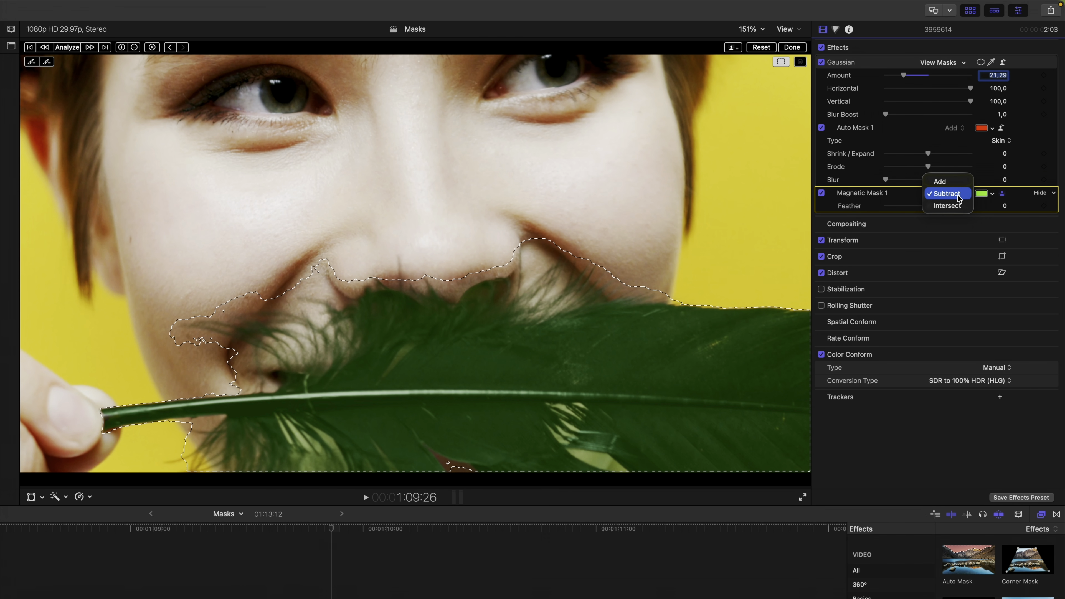
click(884, 203)
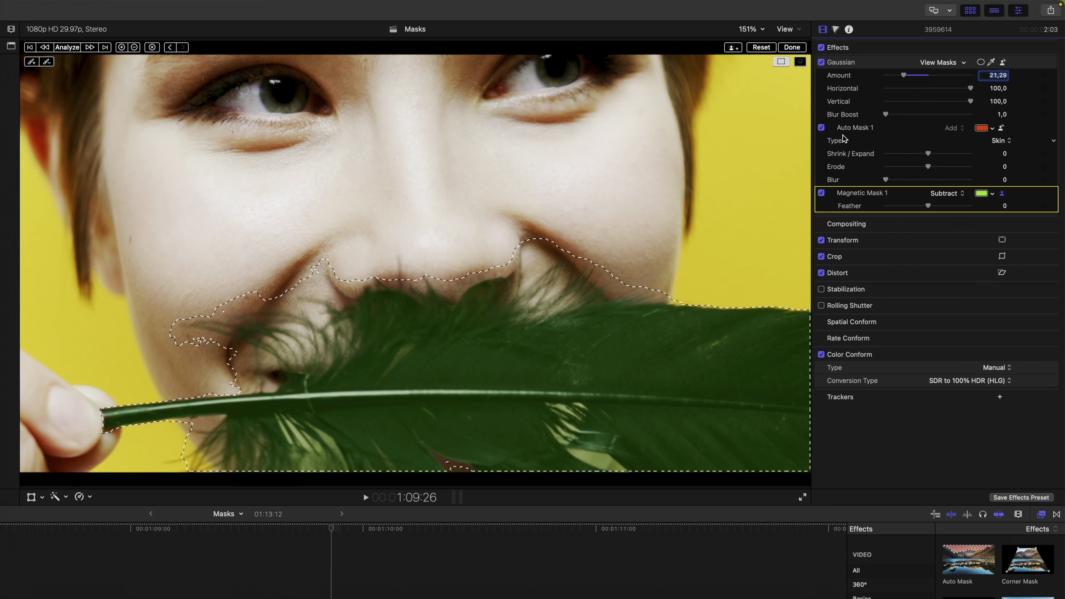
click(843, 63)
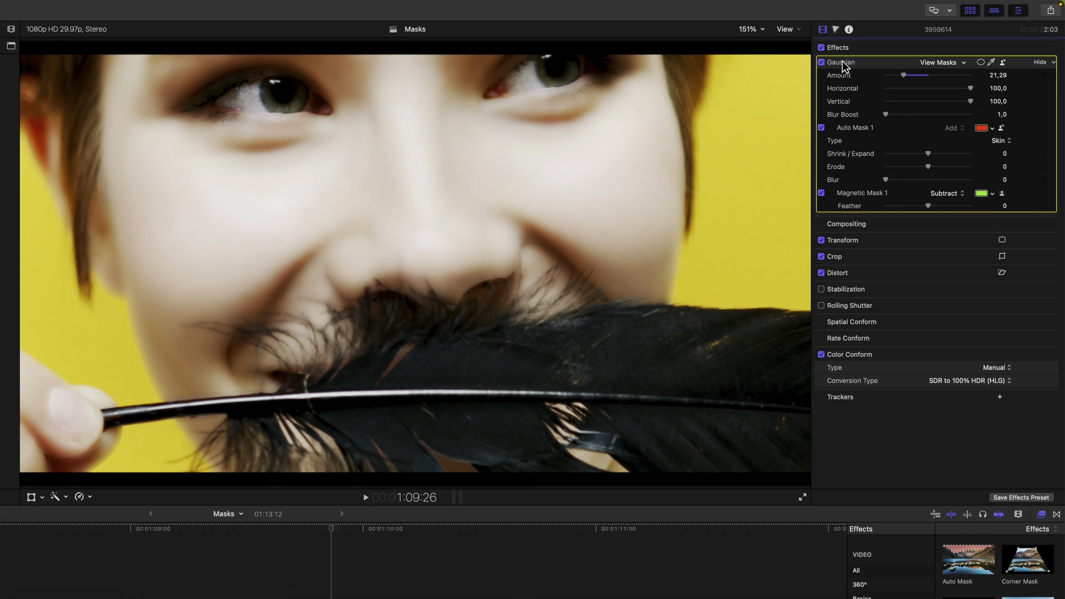
click(821, 193)
click(332, 577)
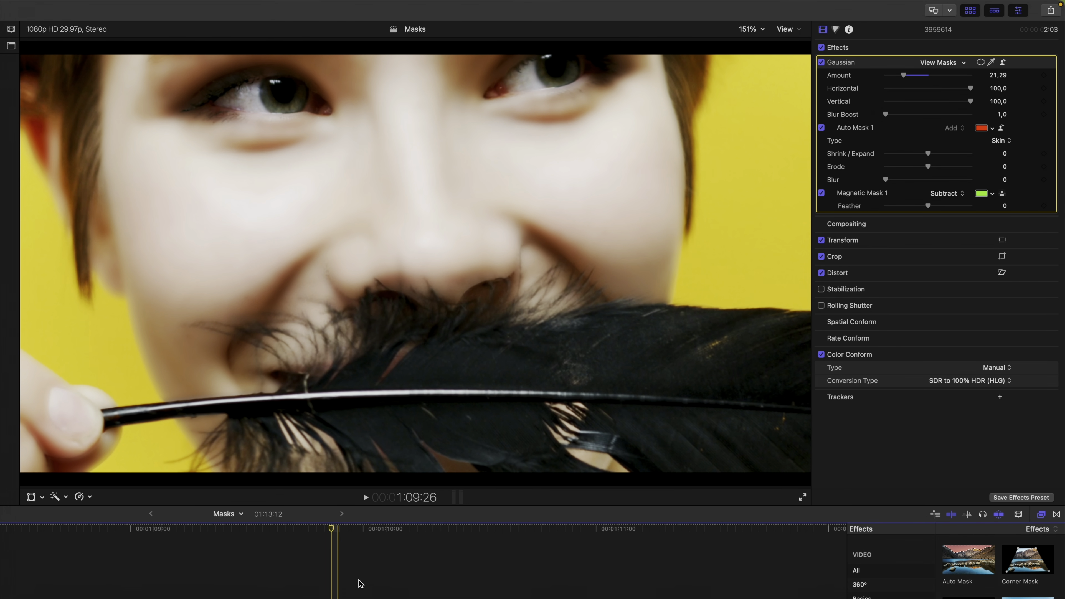
mouse_move(906, 79)
mouse_down()
mouse_move(917, 79)
mouse_move(892, 78)
mouse_move(934, 86)
mouse_move(882, 87)
mouse_move(901, 86)
mouse_up()
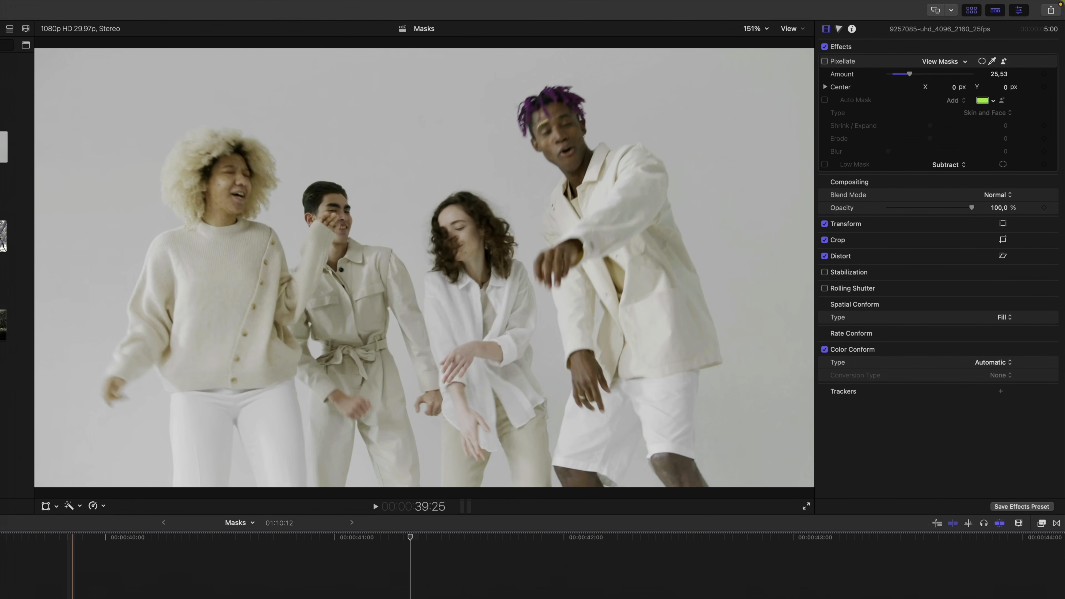
Preview the four dancers' clip, and enable its Pixellate effect limited by the Skin and Face Auto Mask.
click(372, 503)
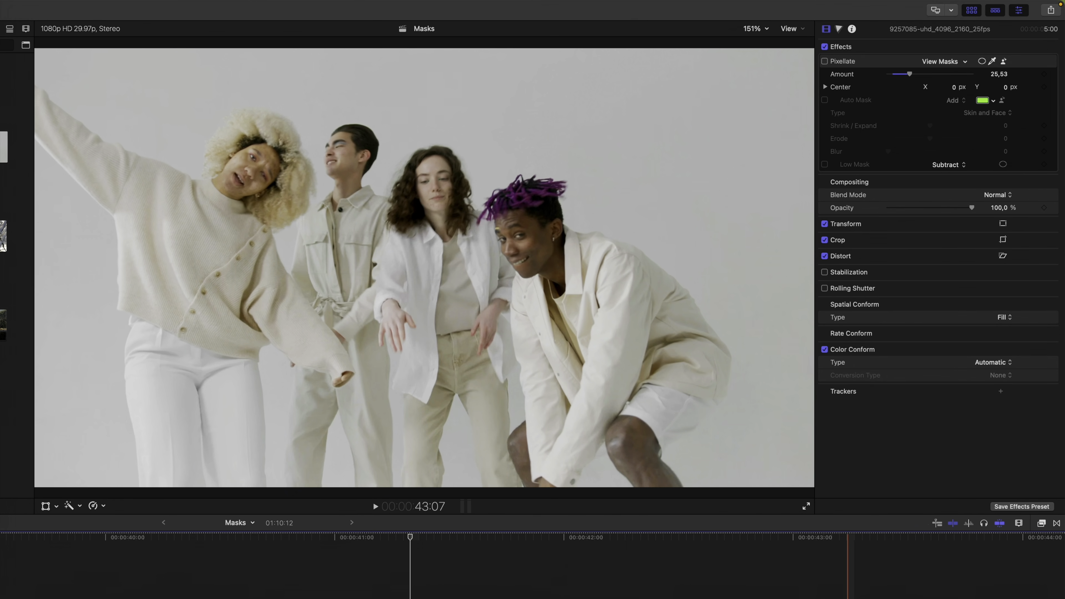
key(j)
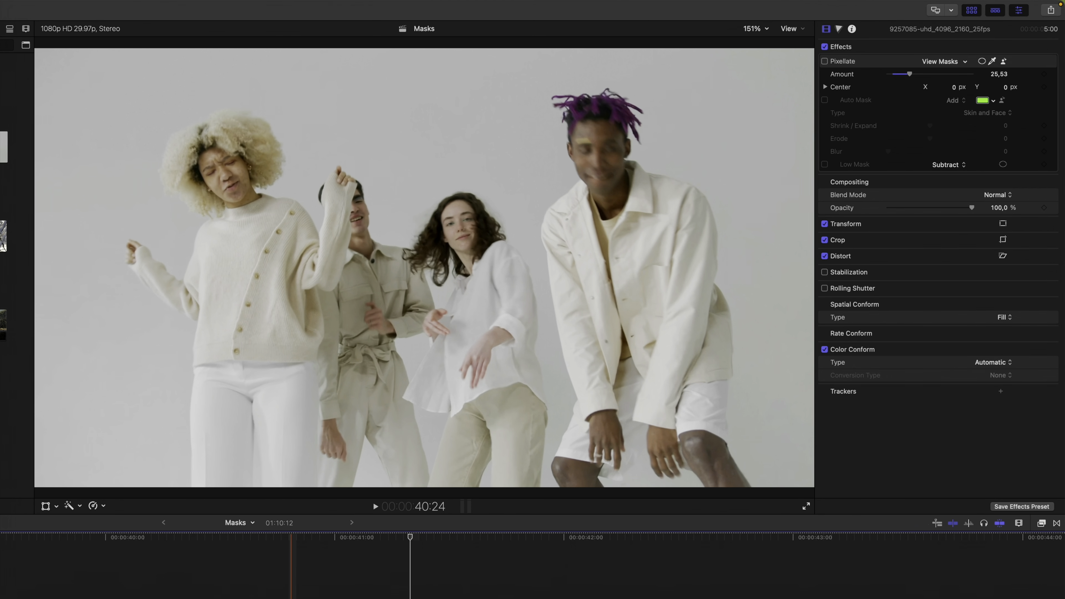
key(l)
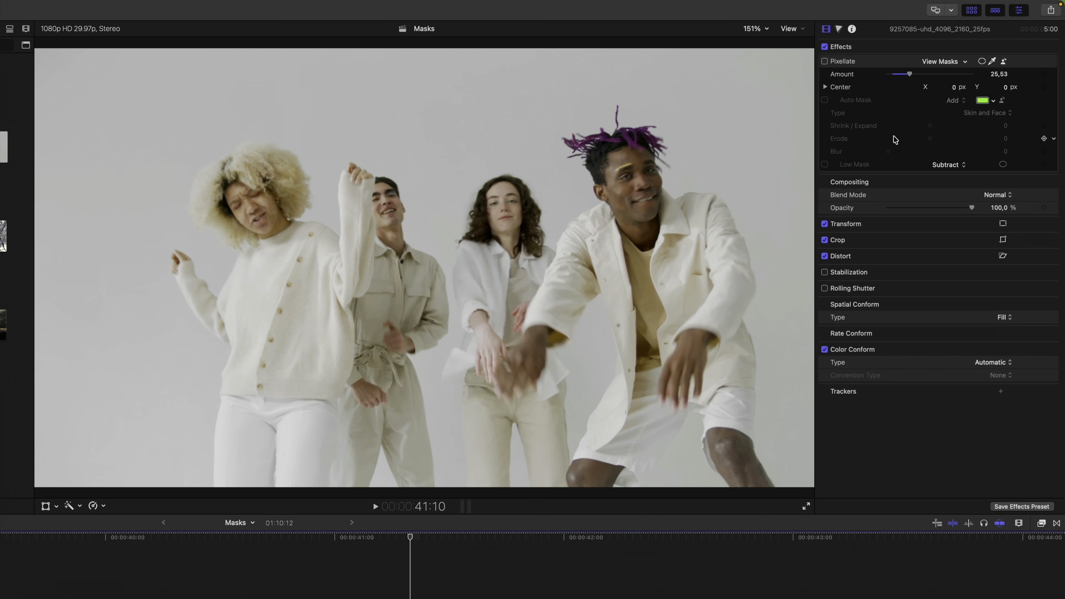
click(825, 62)
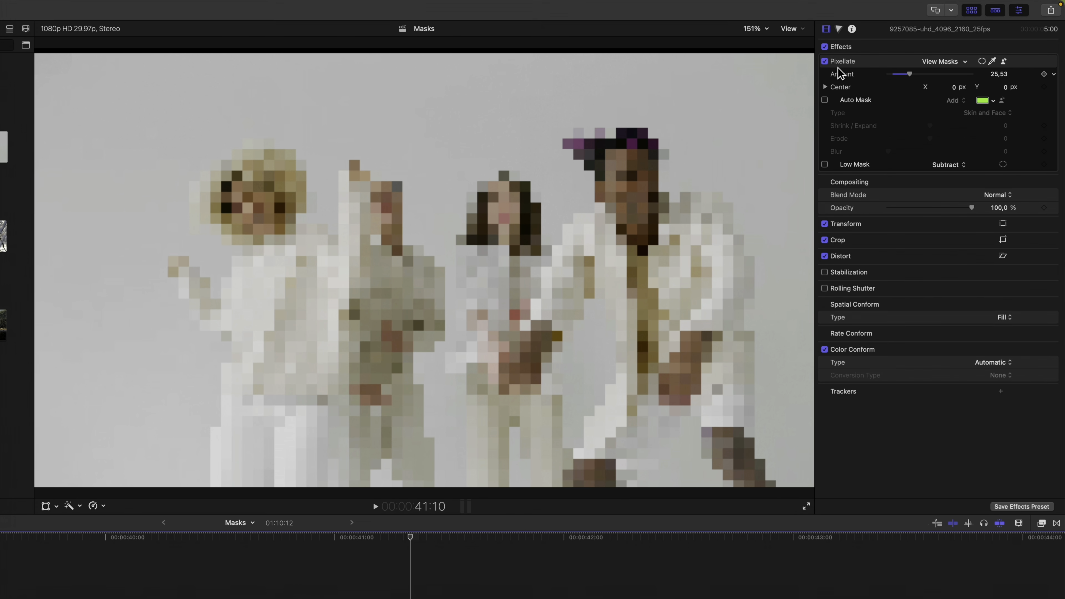
key(shift+question)
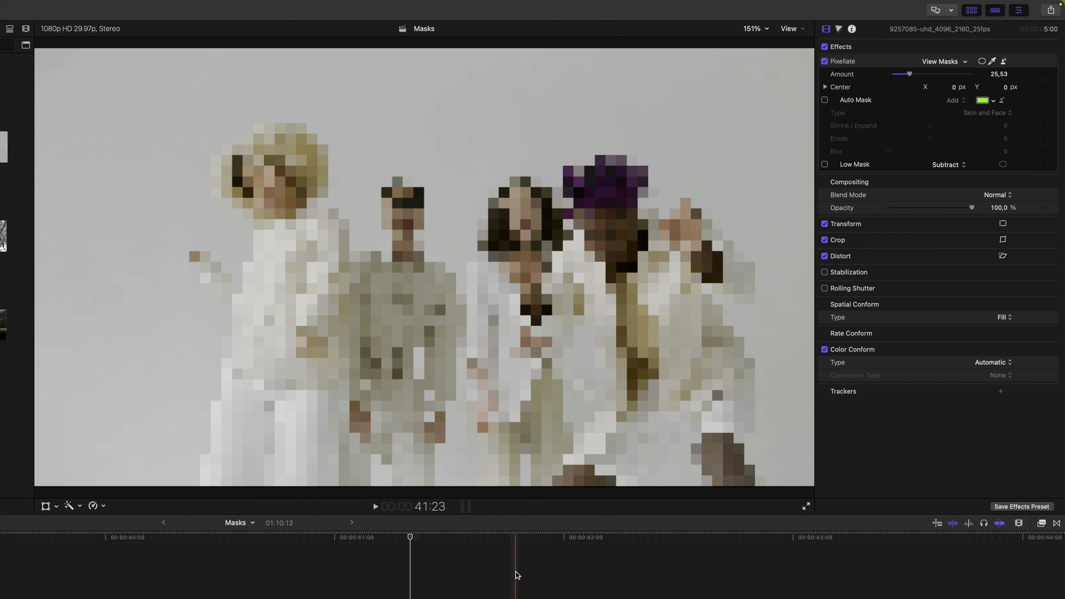
click(825, 100)
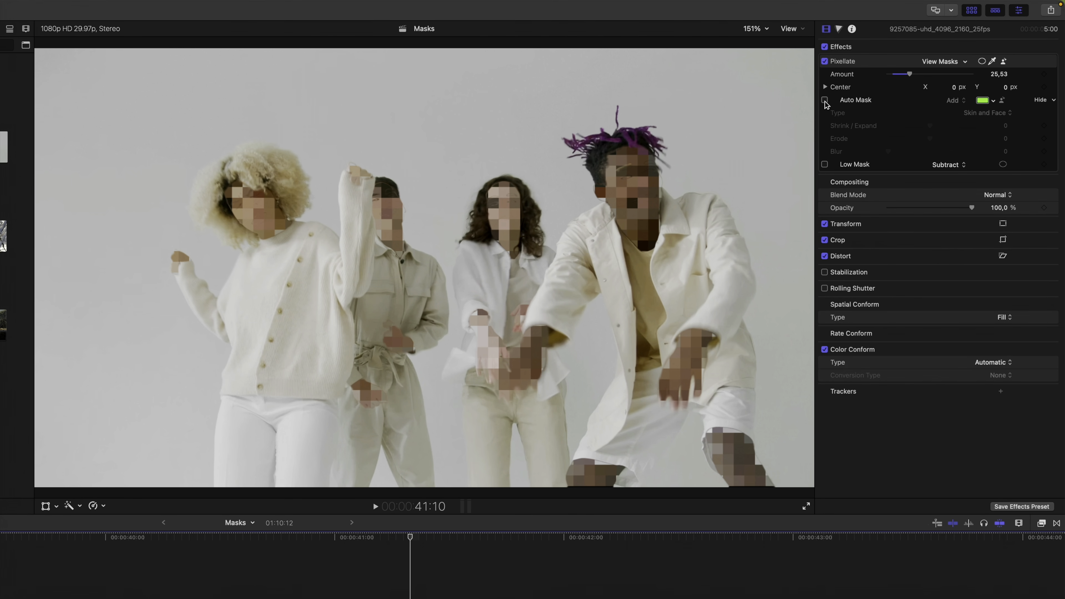
click(985, 113)
click(985, 114)
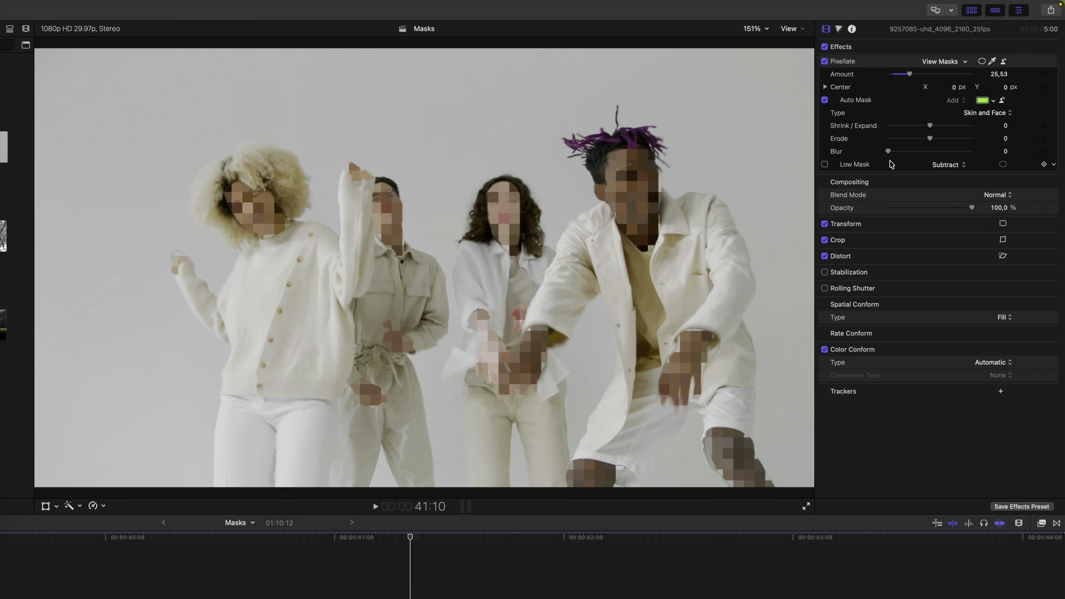
Enable the Low Mask in Subtract mode to remove pixellation from hands and legs, checking its shape's placement over the lower frame.
click(825, 165)
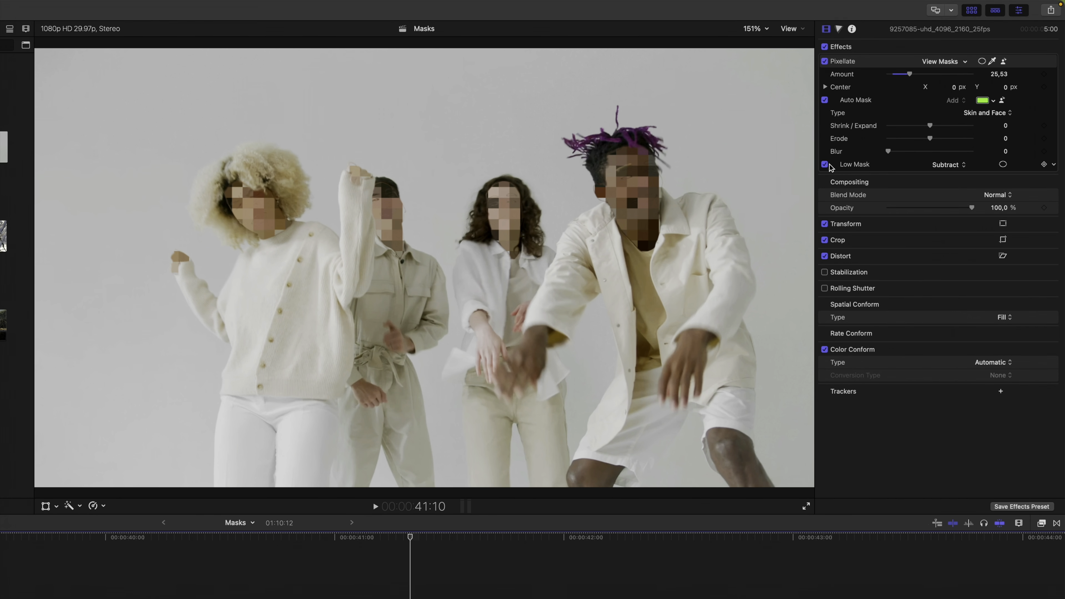
click(851, 167)
mouse_move(425, 413)
mouse_down()
mouse_move(424, 373)
mouse_move(435, 586)
mouse_move(434, 394)
mouse_move(434, 532)
mouse_move(429, 418)
mouse_up()
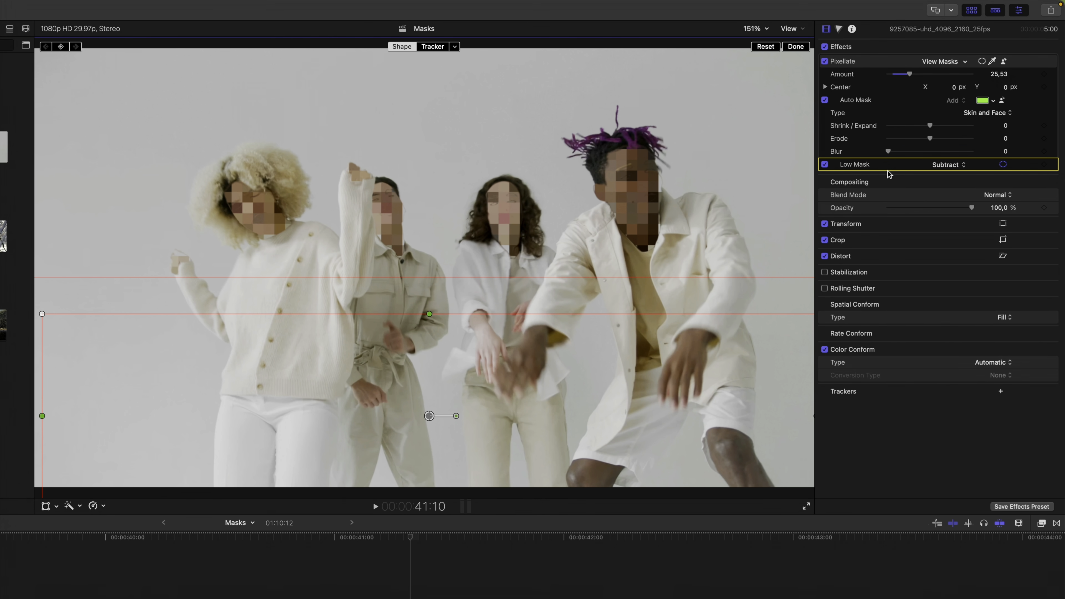
drag(471, 549, 802, 588)
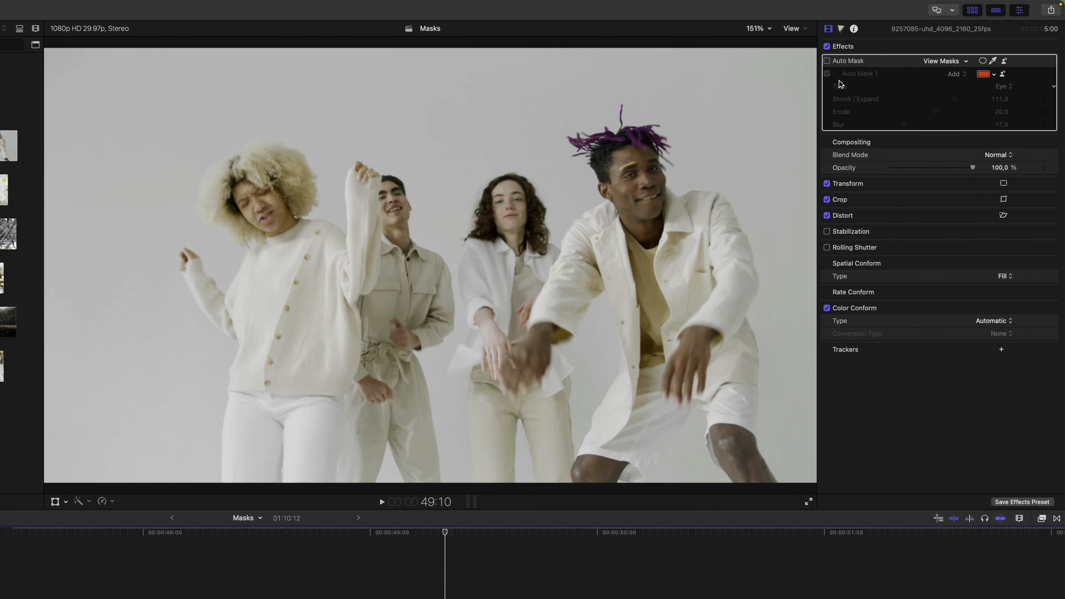
Enable the Auto Mask effect of type Eye on the second dancers clip and set Shrink/Expand to 107.
click(827, 60)
click(1002, 87)
click(1002, 86)
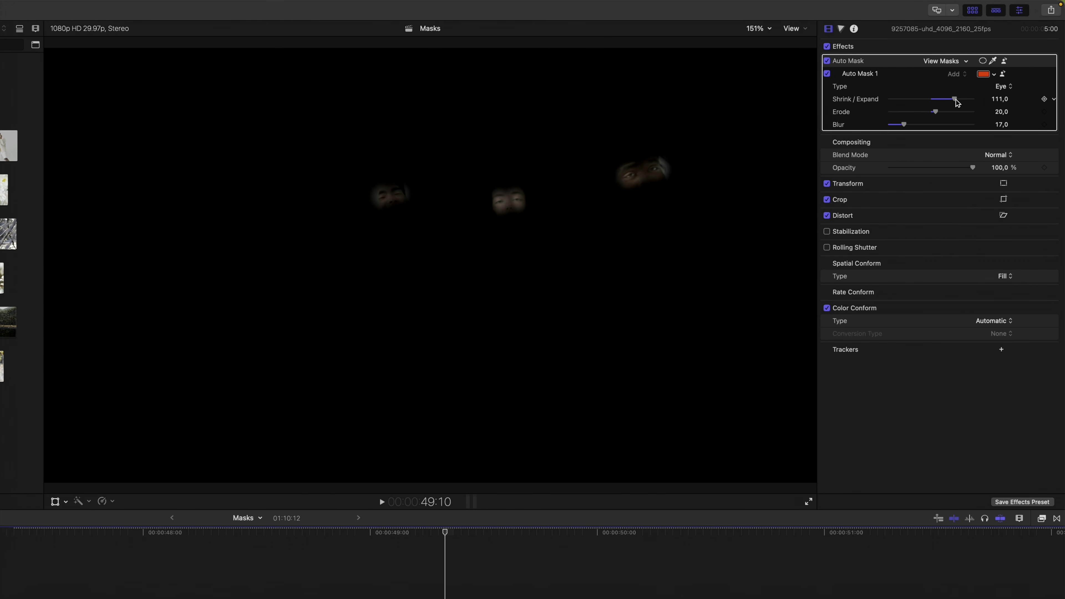
Turn off the Auto Mask's inversion and enable the orange background clip beneath the dancers clip.
click(1054, 62)
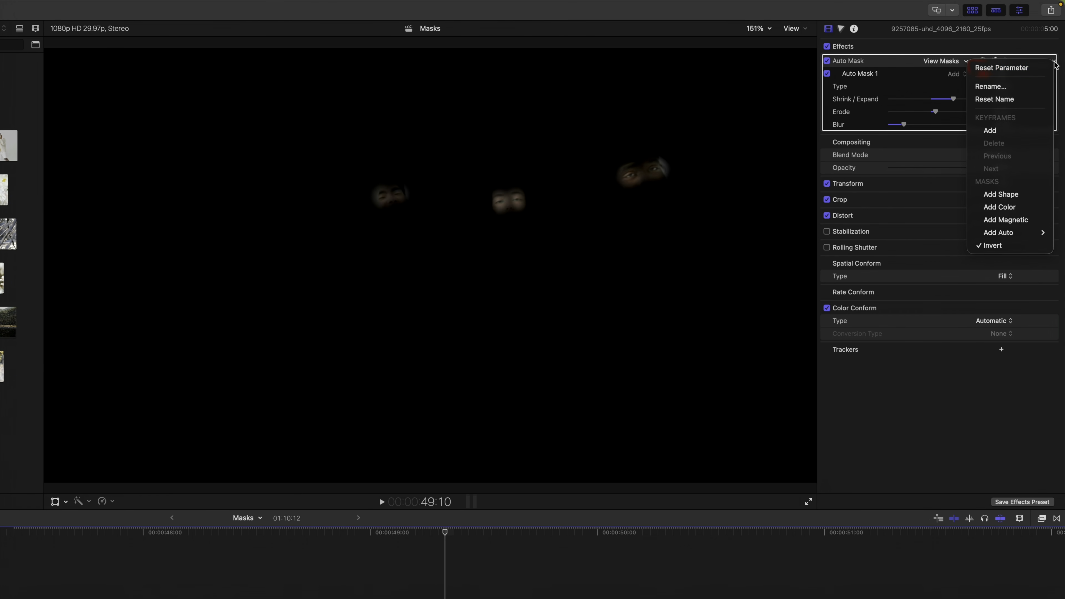
click(996, 247)
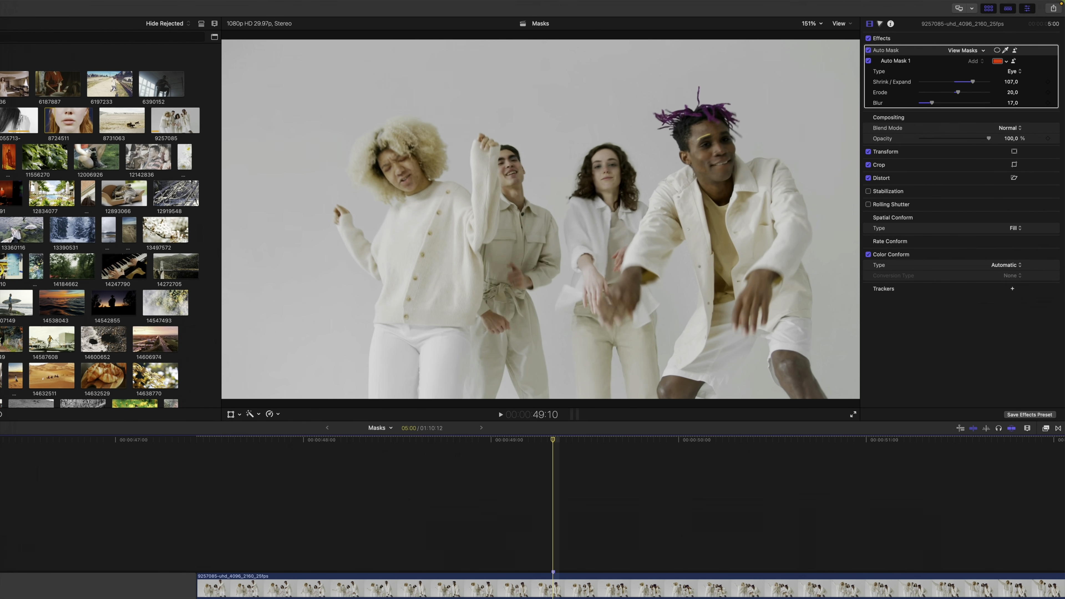
click(593, 572)
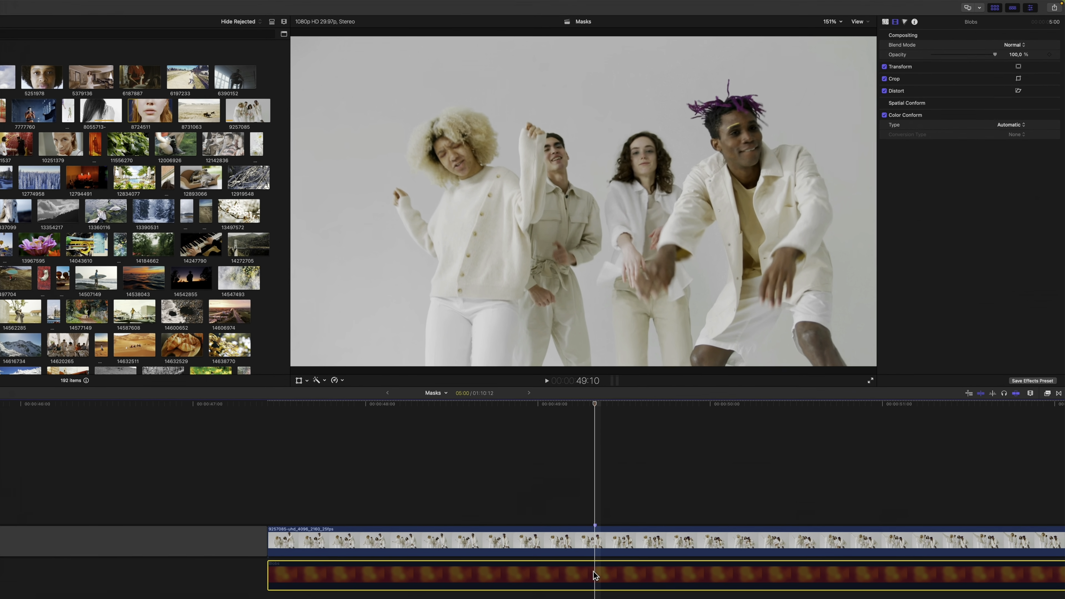
key(v)
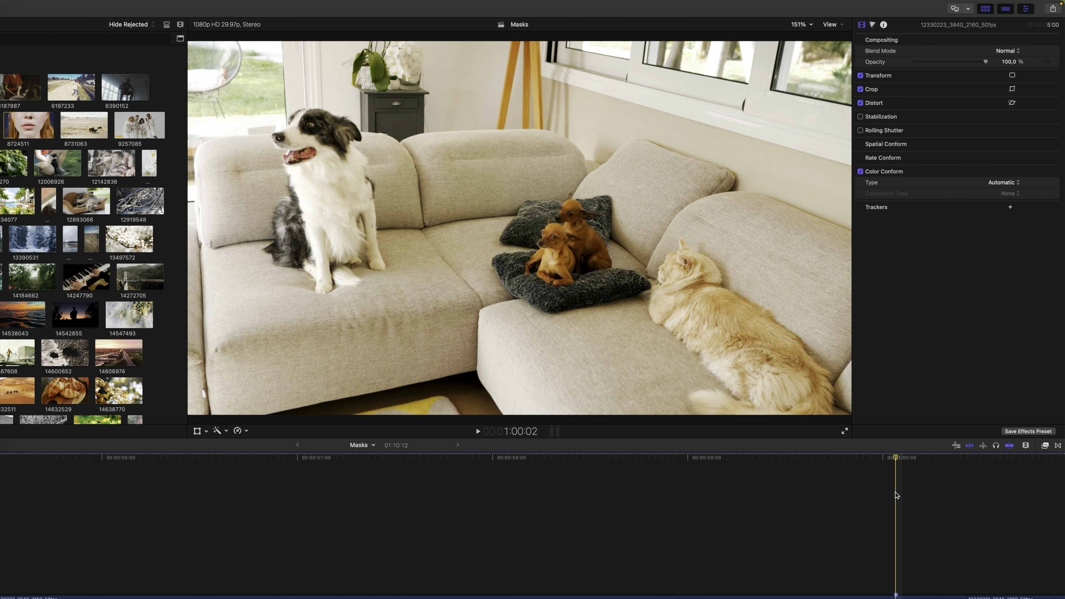
Add an Auto Mask effect with separate Dog and Cat masks to the clip of pets on the sofa.
click(226, 432)
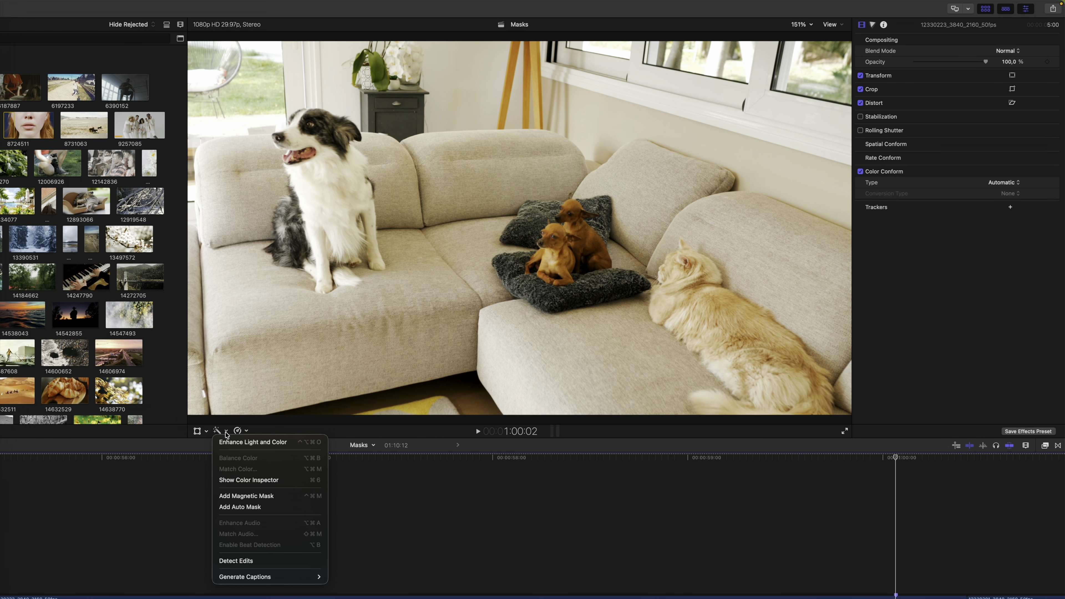
click(277, 508)
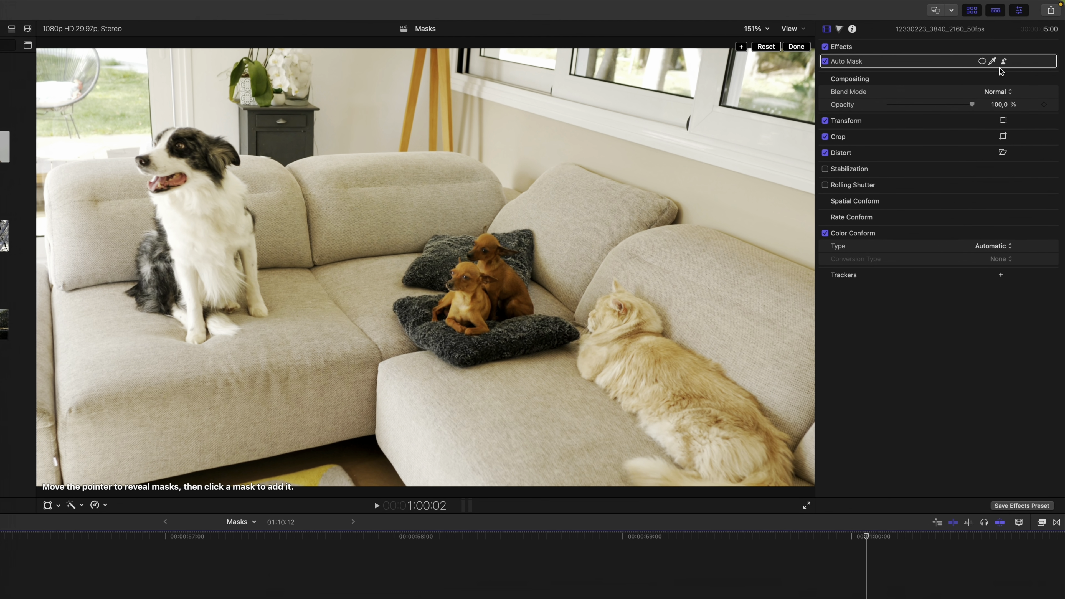
click(1002, 61)
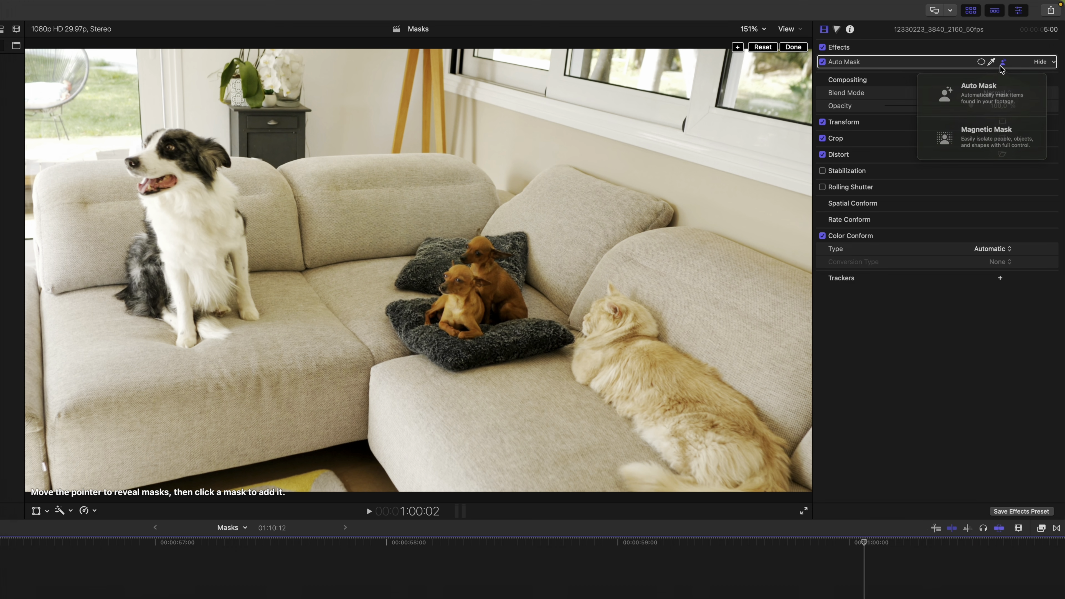
click(988, 94)
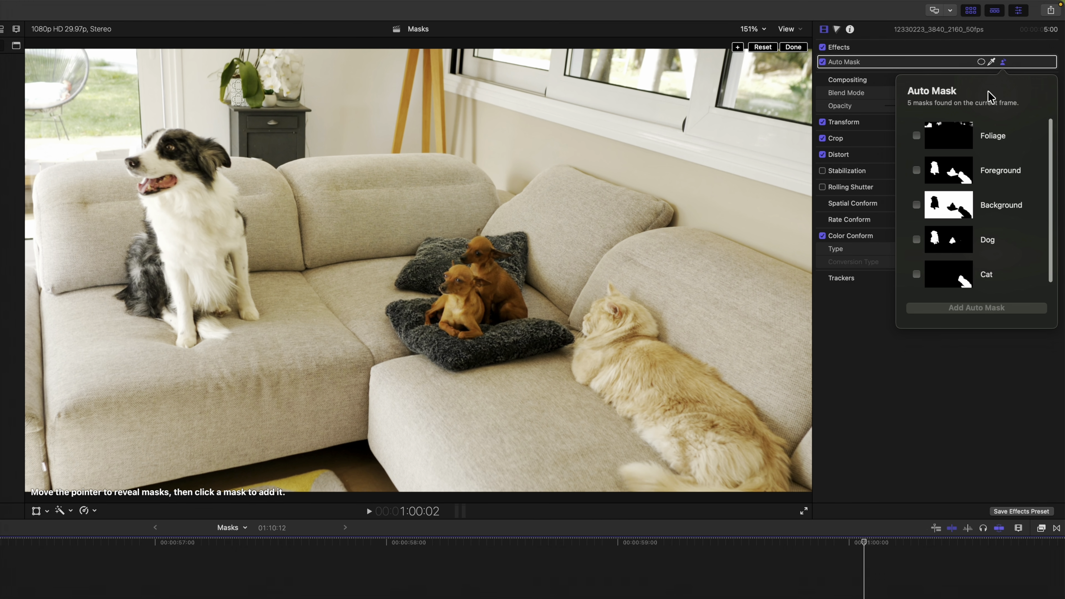
click(917, 240)
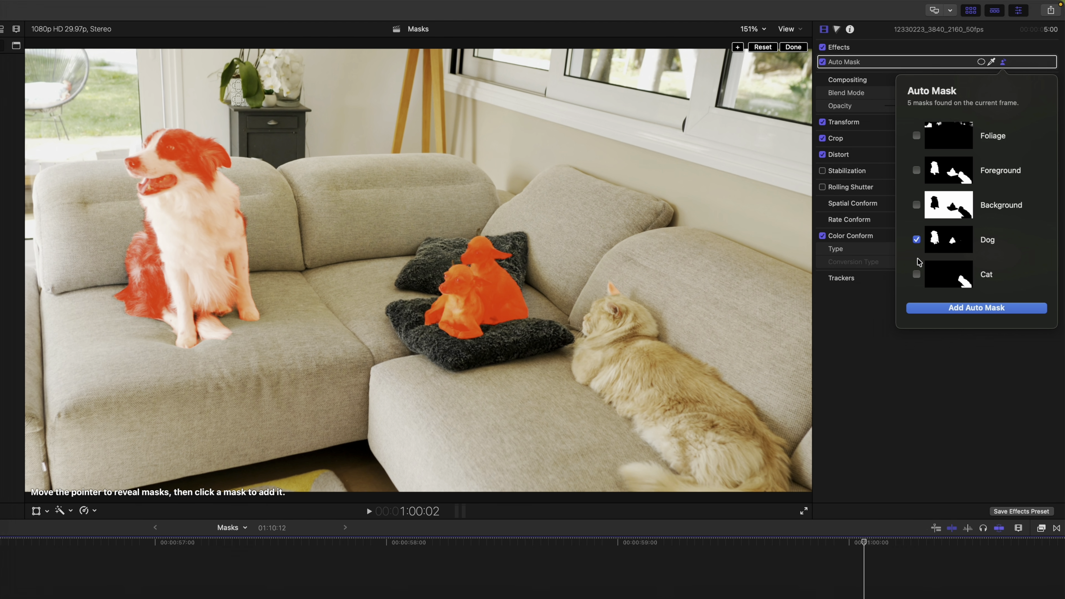
click(917, 275)
click(917, 241)
click(916, 240)
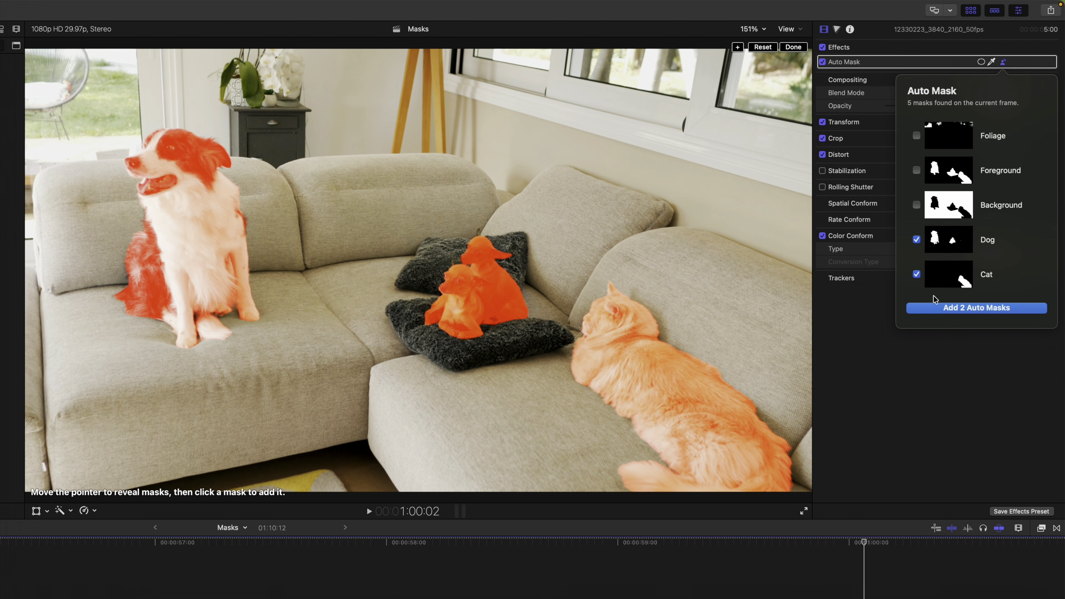
click(940, 307)
Inspect the Dog and Cat mask overlays and the combined cutout, and change Auto Mask 2's type to Foliage.
click(852, 139)
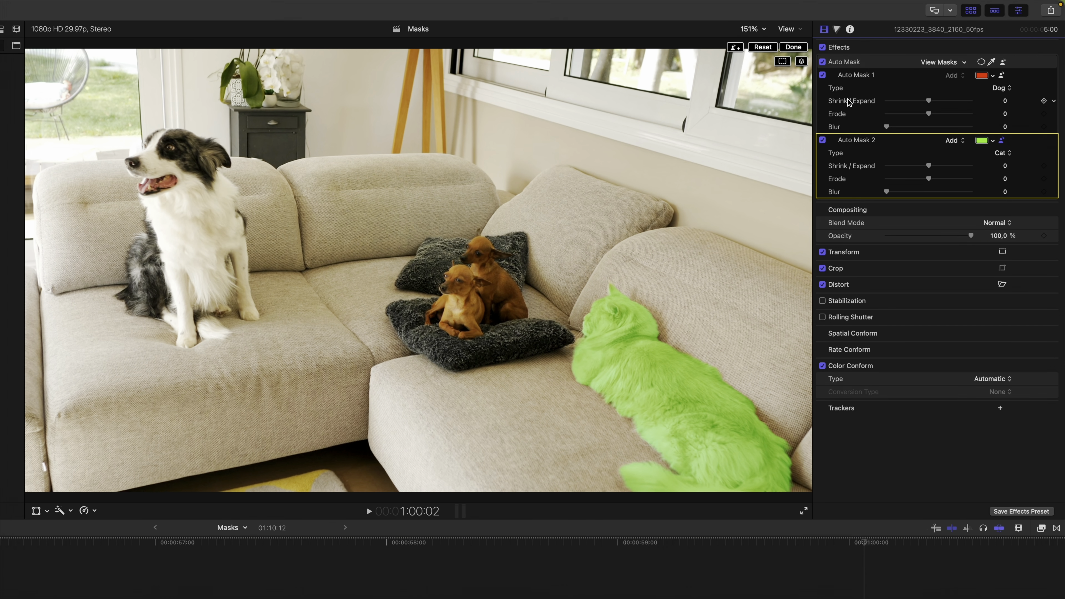
click(847, 79)
click(840, 63)
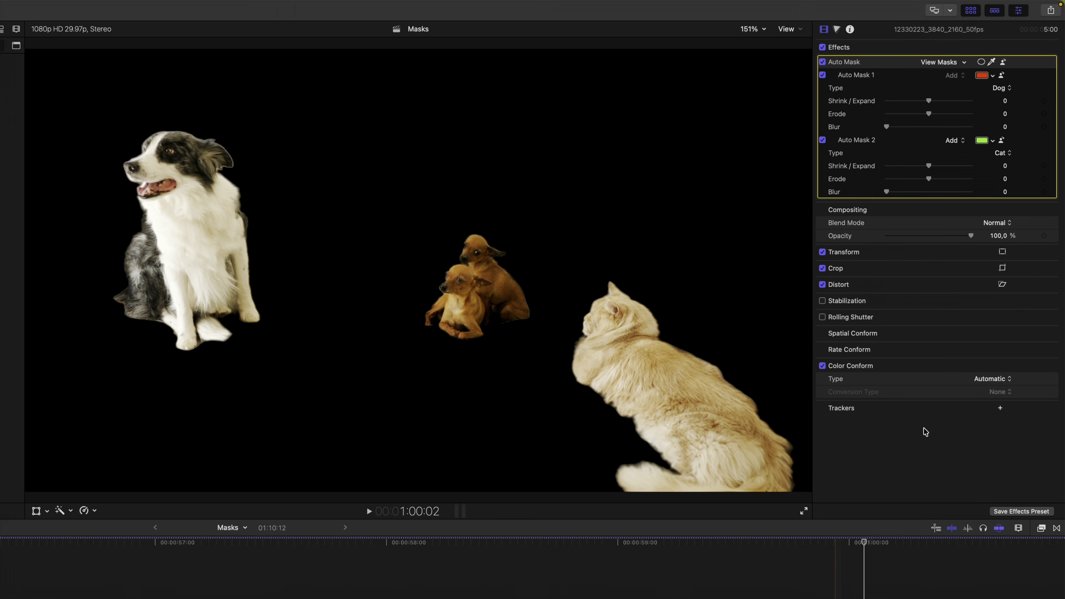
click(1003, 153)
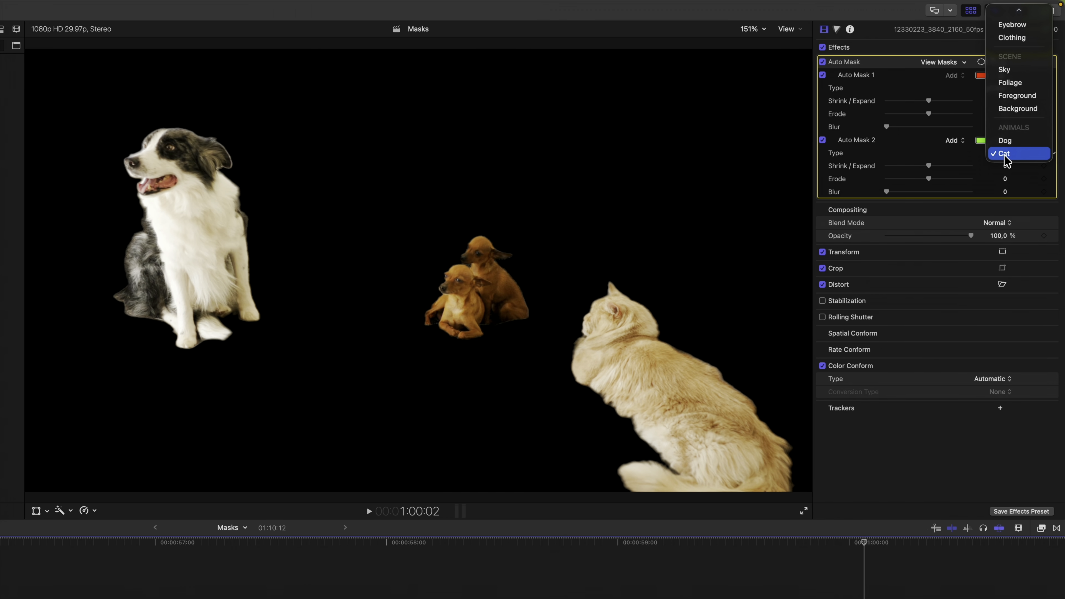
click(1009, 83)
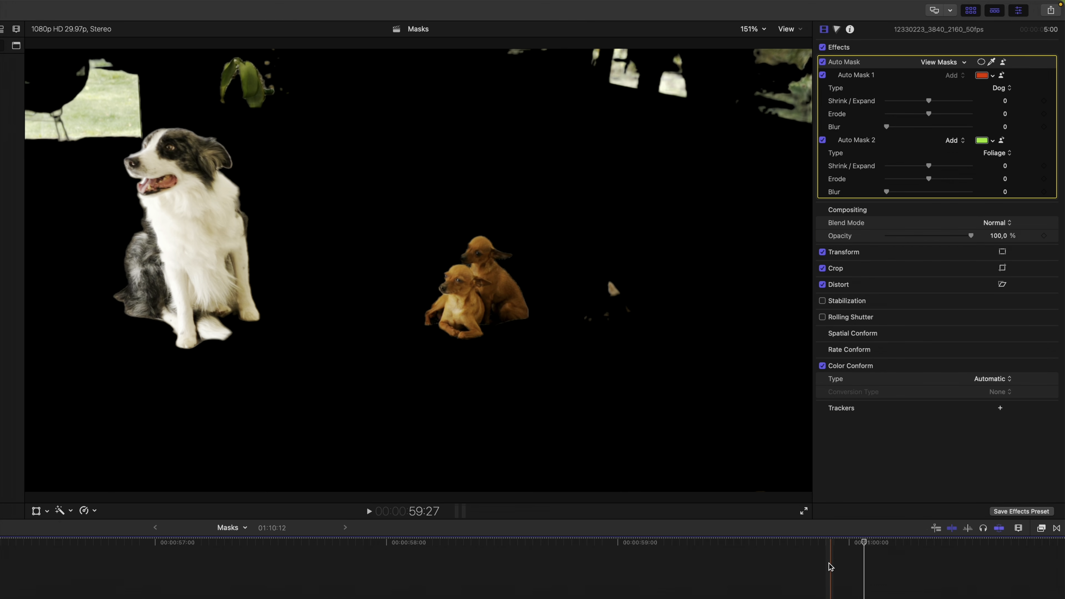
Check the Foliage mask's overlay and the Dog mask's cutout on the close-up clip of the dogs.
click(855, 141)
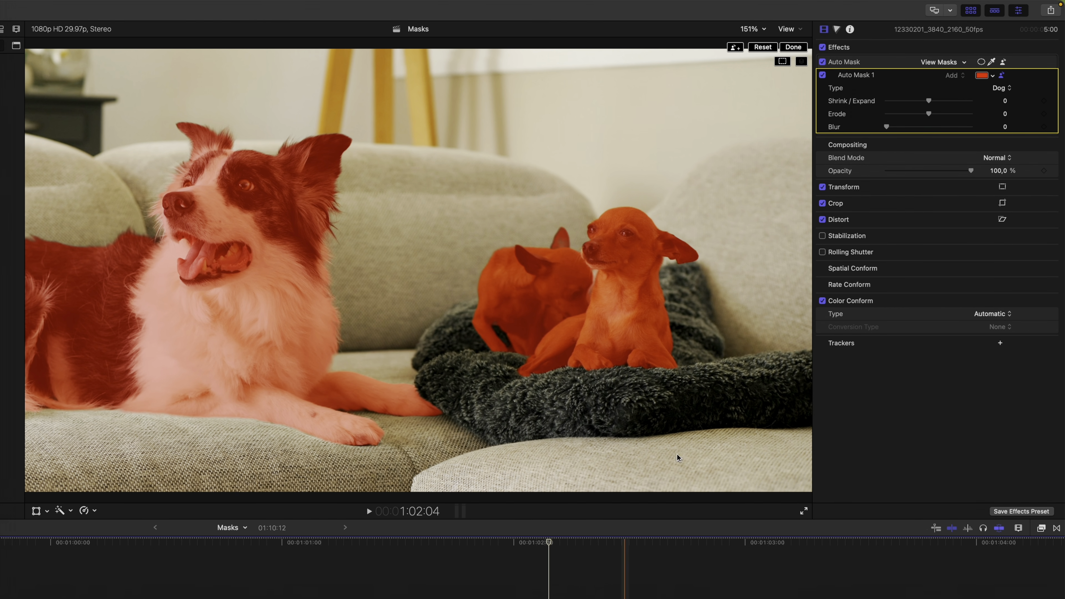
click(852, 63)
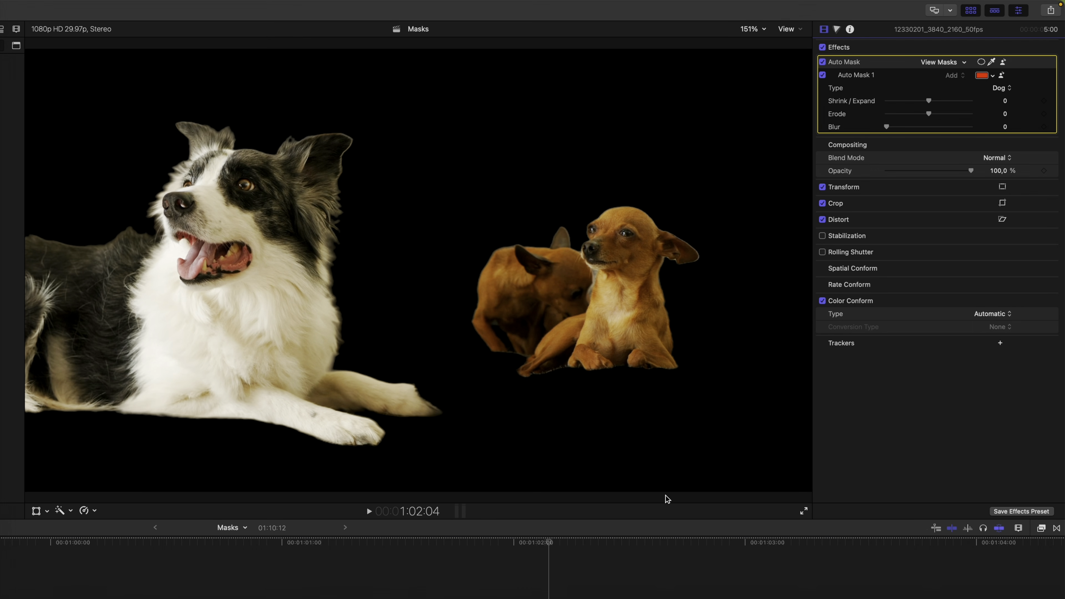